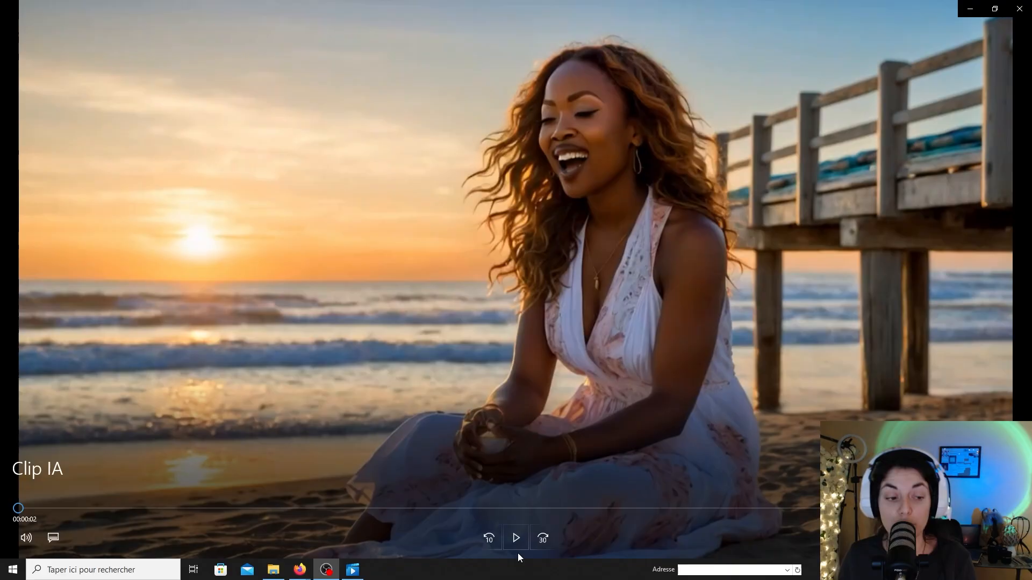
Play the finished music video "Clip IA", pausing it briefly near the start before watching the rest.
{"action": "left_click", "coordinate": [515, 539]}
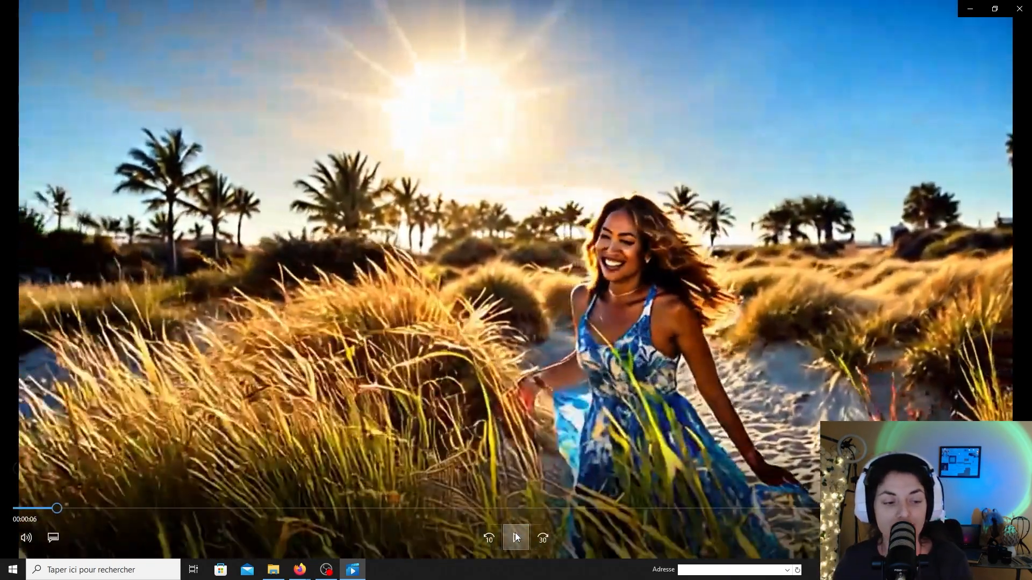
{"action": "left_click", "coordinate": [515, 535]}
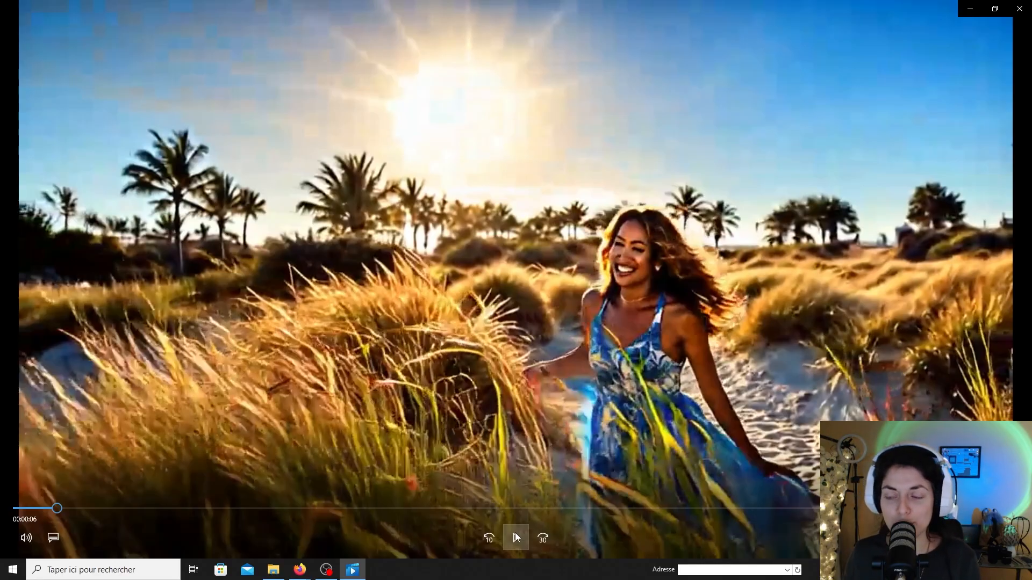
{"action": "left_click", "coordinate": [515, 537]}
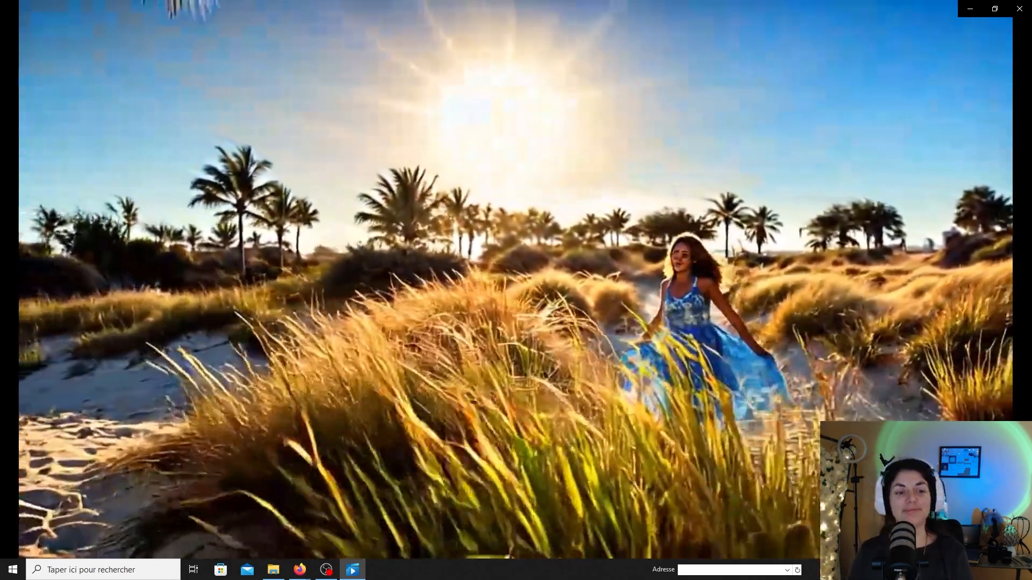
{"action": "mouse_move", "coordinate": [717, 443]}
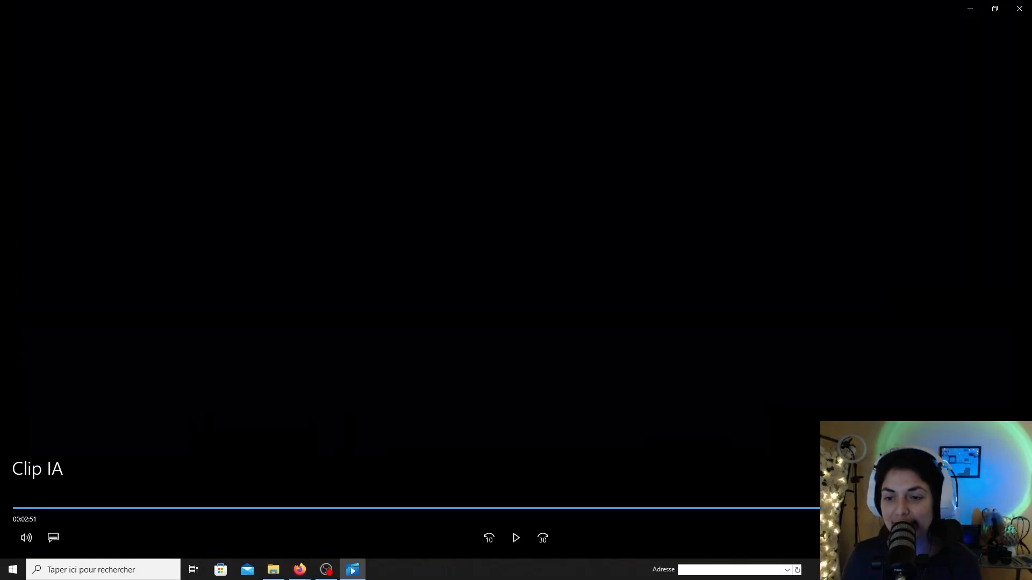
Switch to the ChatGPT conversation in the browser and select the English prompt describing the summer singer.
{"action": "key", "text": "alt+Tab"}
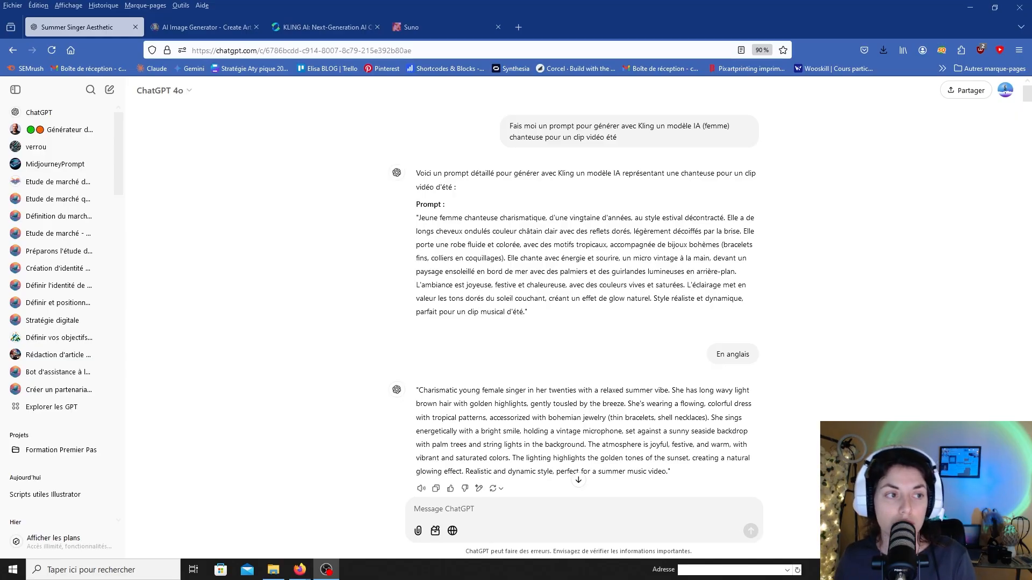
{"action": "scroll", "coordinate": [510, 263], "scroll_direction": "down", "scroll_amount": 1}
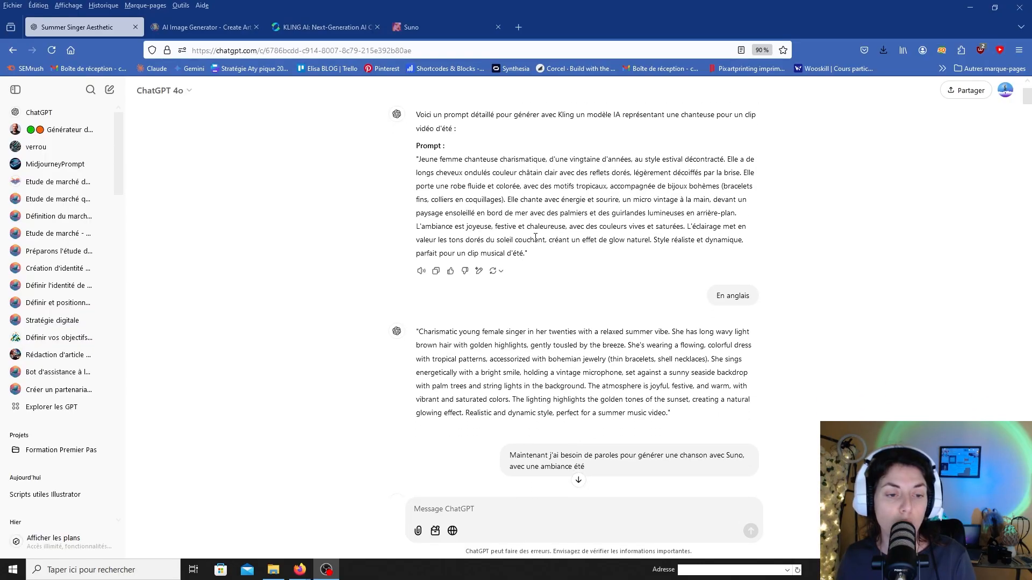
{"action": "left_click_drag", "start_coordinate": [419, 329], "coordinate": [673, 411]}
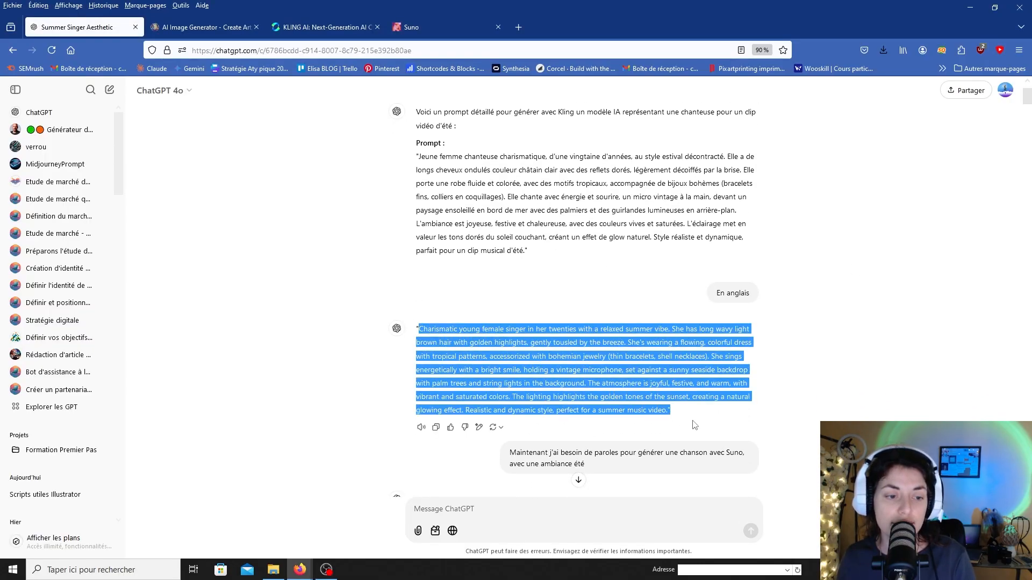
Switch to KLING AI, dismiss the trial package offer and open AI Virtual Try-On under AI Images.
{"action": "left_click", "coordinate": [239, 31]}
{"action": "left_click", "coordinate": [322, 27]}
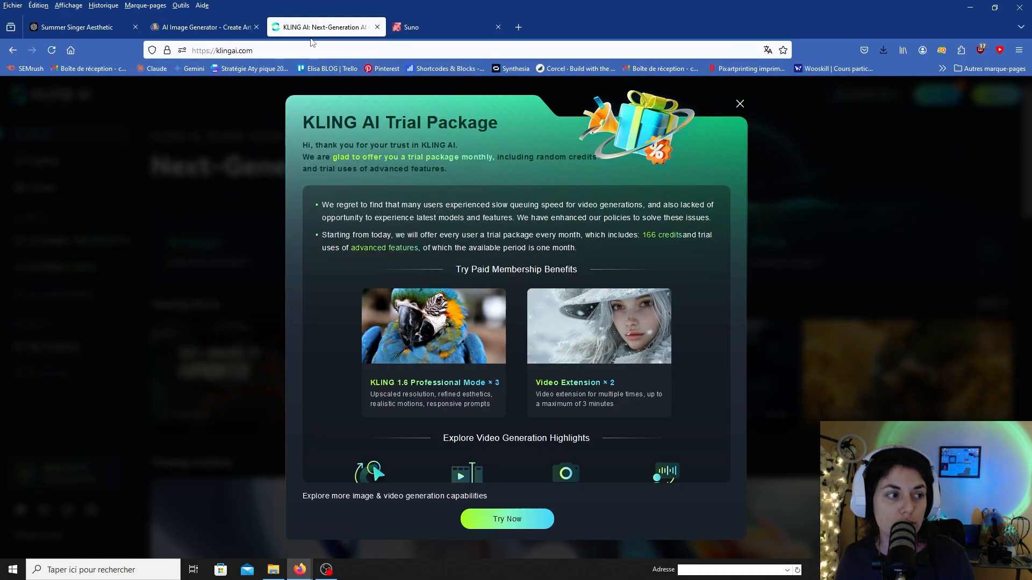
{"action": "left_click", "coordinate": [740, 104]}
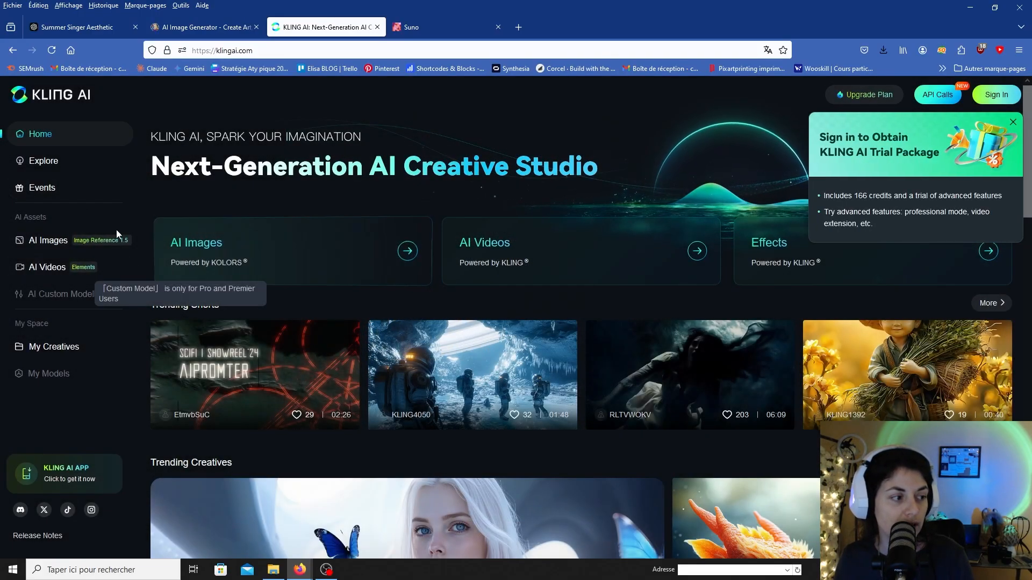
{"action": "left_click", "coordinate": [66, 241]}
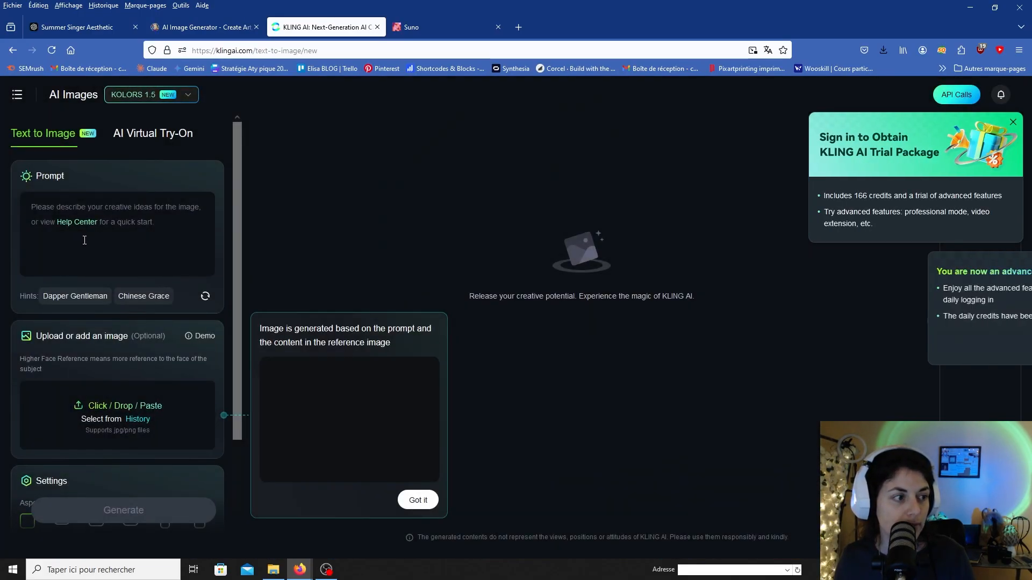
{"action": "left_click", "coordinate": [122, 141]}
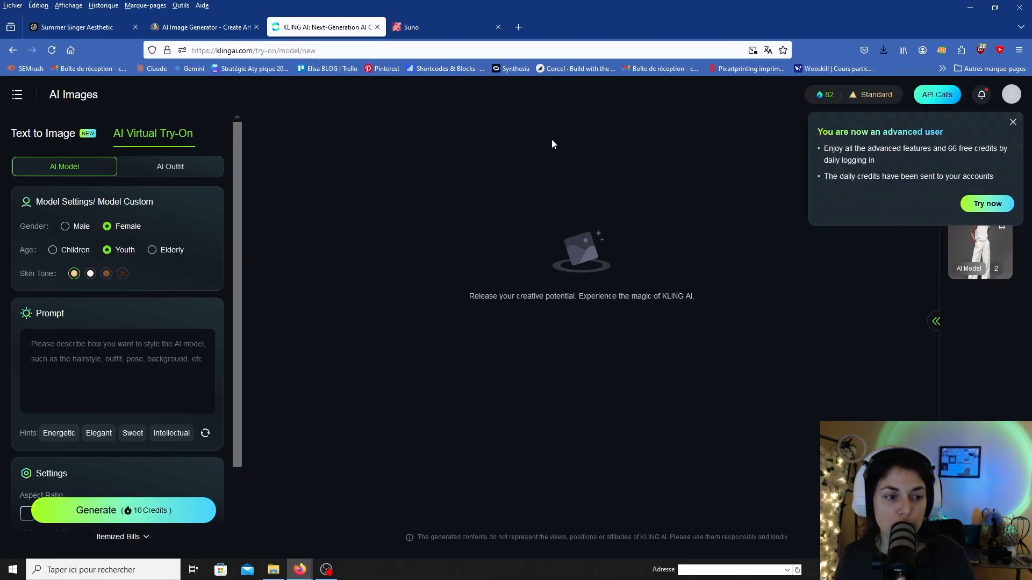
Dismiss the account notifications and open the generated beach singer AI model from the assets.
{"action": "left_click", "coordinate": [1012, 123]}
{"action": "left_click", "coordinate": [1006, 184]}
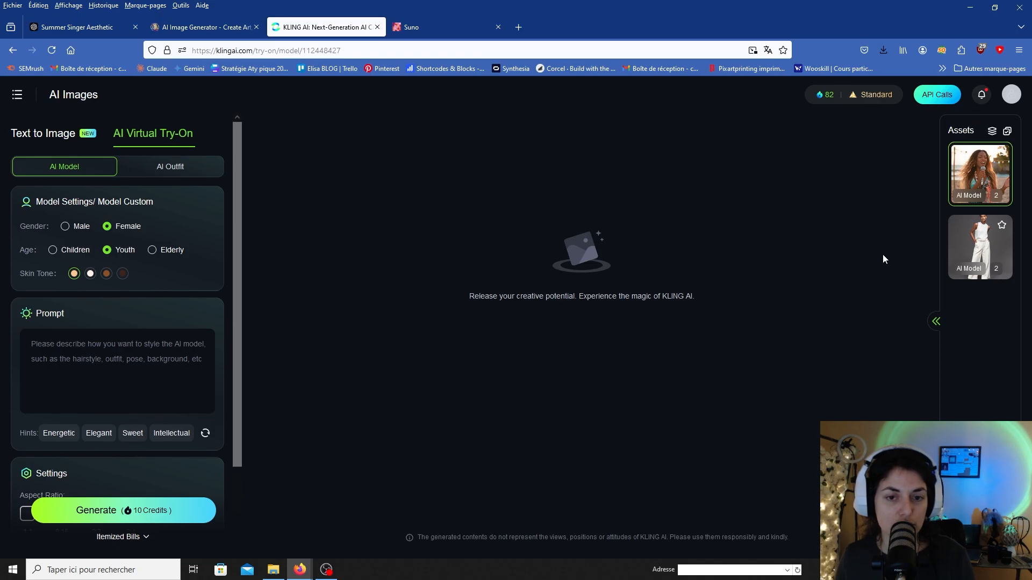
{"action": "left_click", "coordinate": [987, 173]}
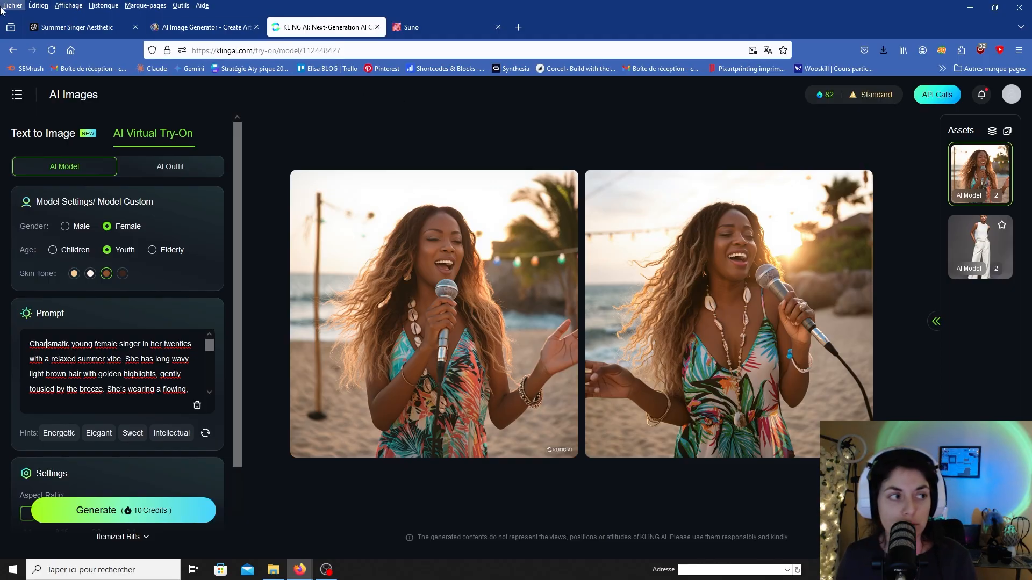
Return to the ChatGPT conversation and examine the request for summer song lyrics and the verses of "Under the Sun".
{"action": "left_click", "coordinate": [51, 27]}
{"action": "scroll", "coordinate": [679, 297], "scroll_direction": "down", "scroll_amount": 6}
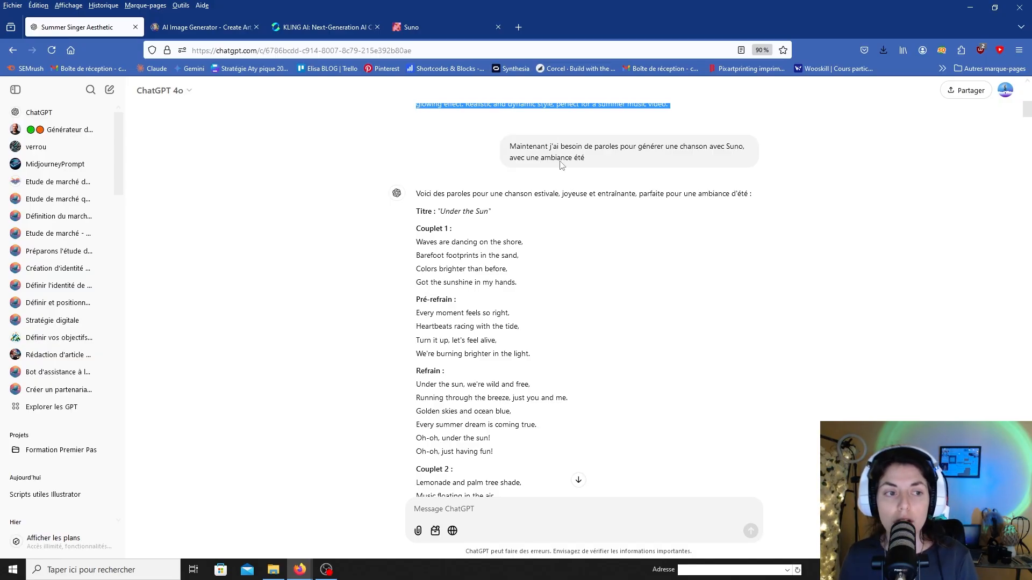
{"action": "scroll", "coordinate": [509, 149], "scroll_direction": "down", "scroll_amount": 1}
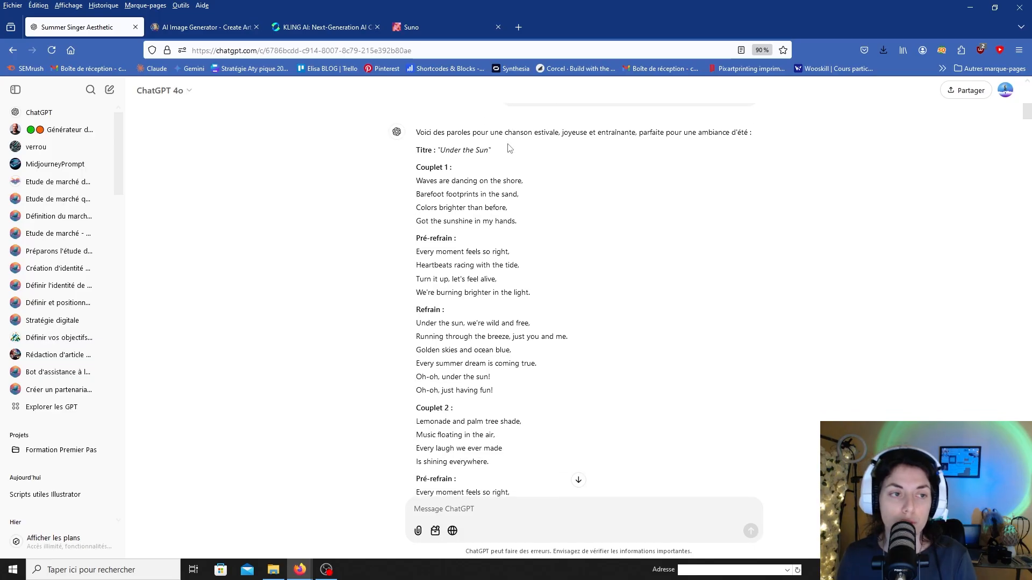
{"action": "scroll", "coordinate": [510, 148], "scroll_direction": "up", "scroll_amount": 1}
{"action": "mouse_move", "coordinate": [510, 147]}
{"action": "left_mouse_down"}
{"action": "mouse_move", "coordinate": [574, 158]}
{"action": "mouse_move", "coordinate": [525, 156]}
{"action": "left_mouse_up"}
{"action": "left_click", "coordinate": [576, 159]}
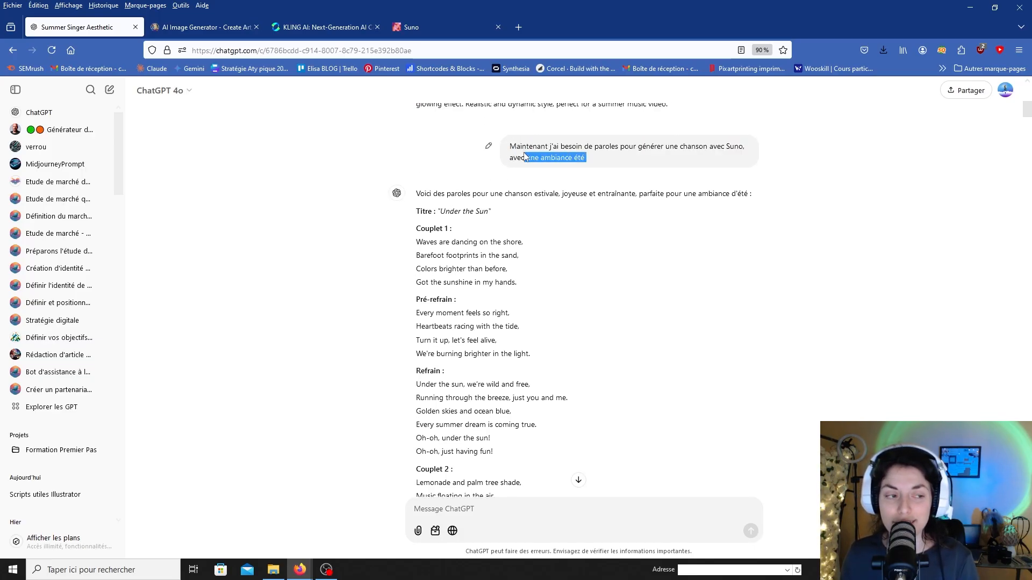
{"action": "scroll", "coordinate": [462, 127], "scroll_direction": "down", "scroll_amount": 3}
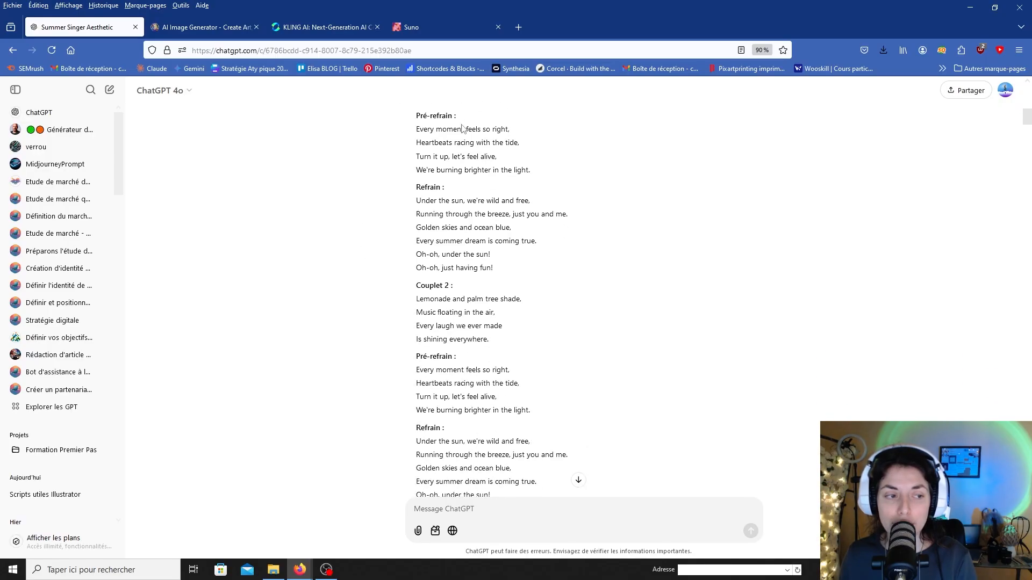
{"action": "scroll", "coordinate": [462, 127], "scroll_direction": "down", "scroll_amount": 5}
{"action": "scroll", "coordinate": [547, 218], "scroll_direction": "down", "scroll_amount": 3}
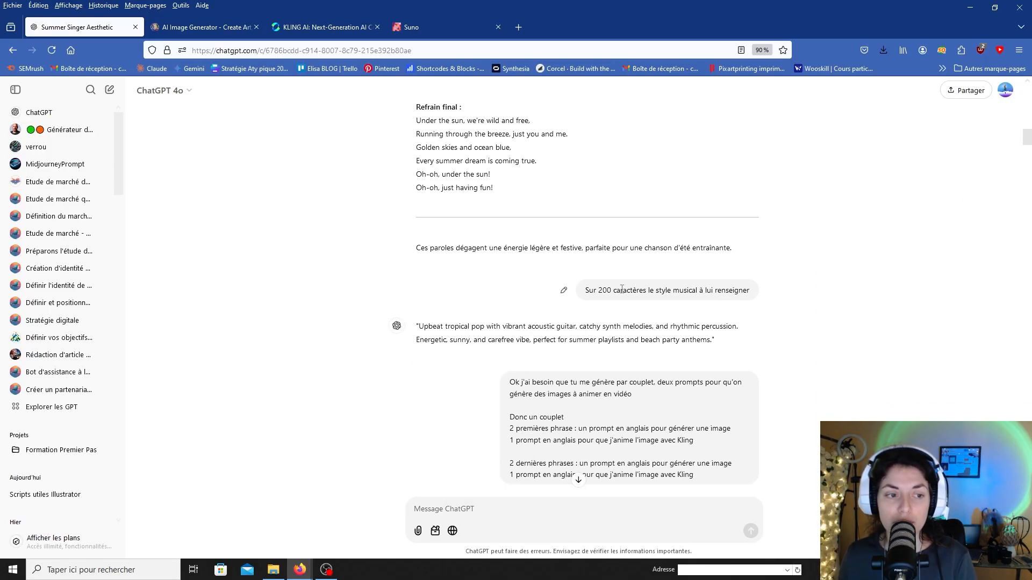
Examine the 200-character music style request with its answer, and the request for image and animation prompts per verse.
{"action": "left_click_drag", "start_coordinate": [589, 290], "coordinate": [679, 303]}
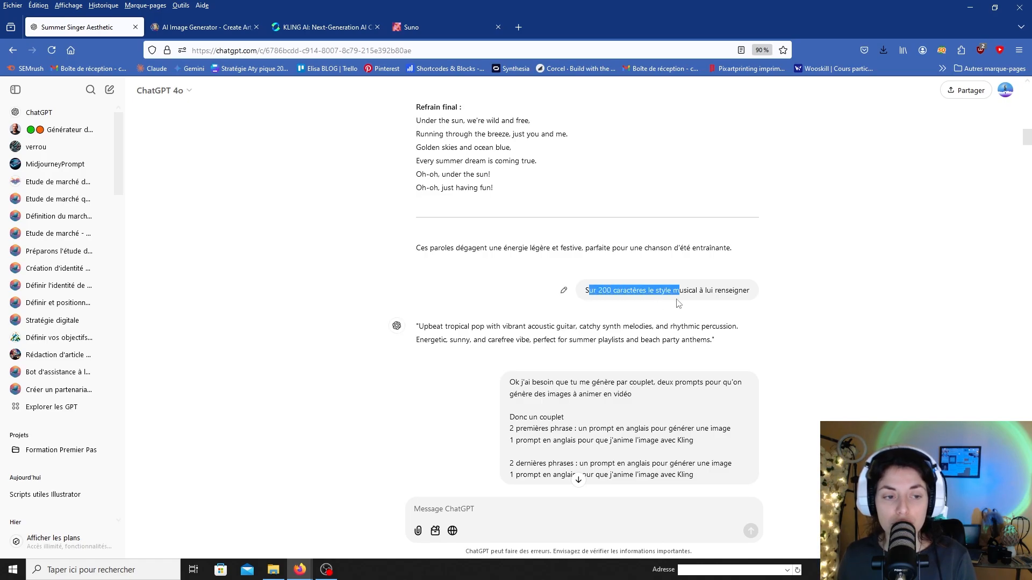
{"action": "left_click", "coordinate": [678, 305]}
{"action": "scroll", "coordinate": [677, 298], "scroll_direction": "down", "scroll_amount": 1}
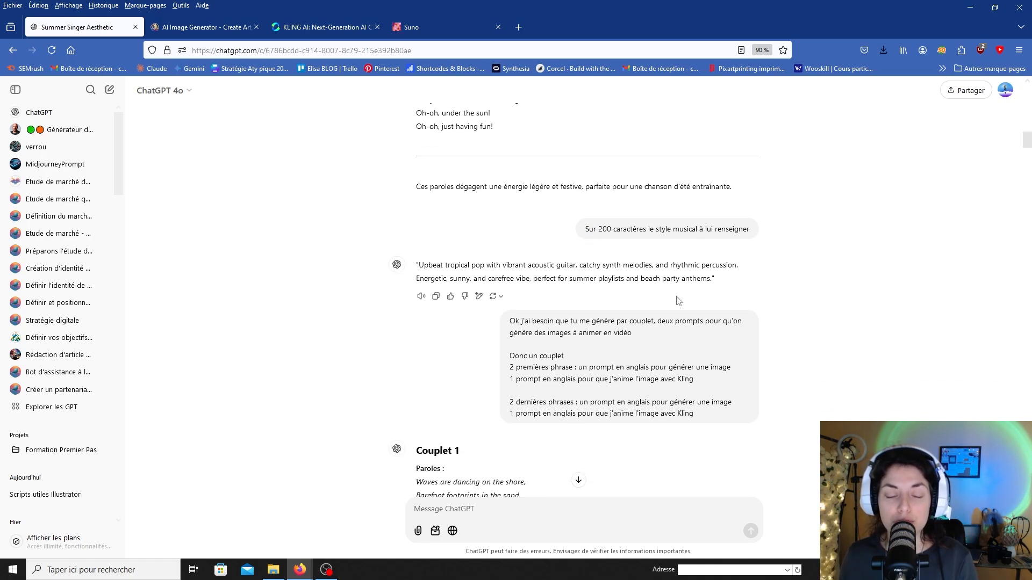
{"action": "scroll", "coordinate": [537, 243], "scroll_direction": "down", "scroll_amount": 3}
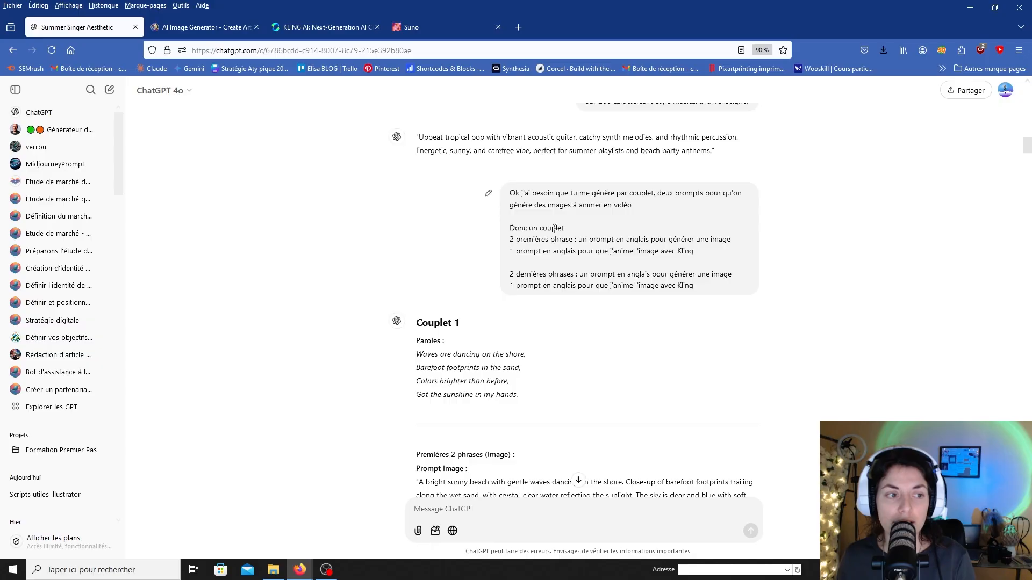
{"action": "scroll", "coordinate": [537, 243], "scroll_direction": "up", "scroll_amount": 3}
{"action": "scroll", "coordinate": [537, 243], "scroll_direction": "up", "scroll_amount": 1}
{"action": "double_click", "coordinate": [480, 325]}
{"action": "left_click", "coordinate": [481, 312]}
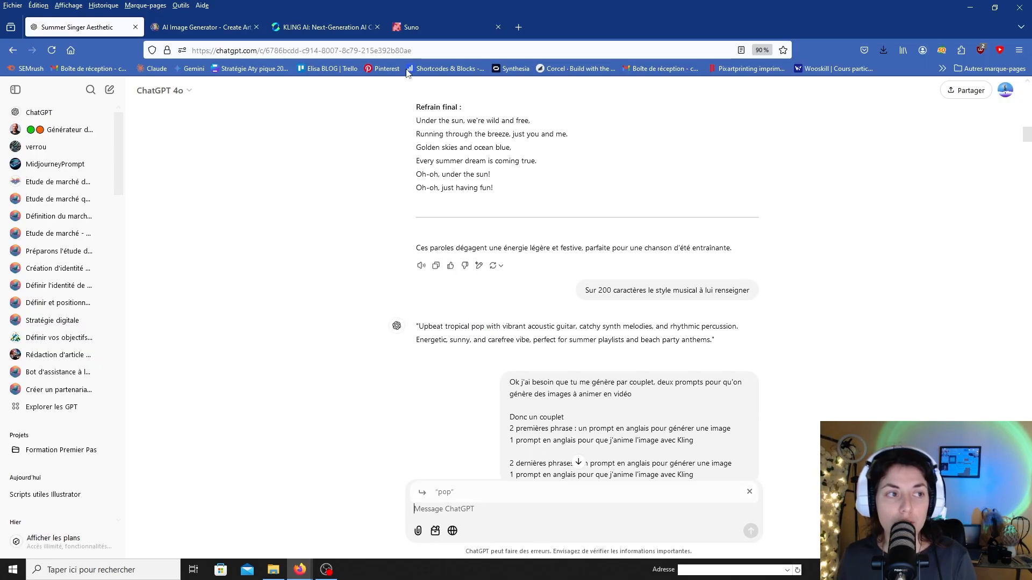
Switch to Suno and examine the lyrics, music style and title fields of the custom song form.
{"action": "left_click", "coordinate": [411, 28]}
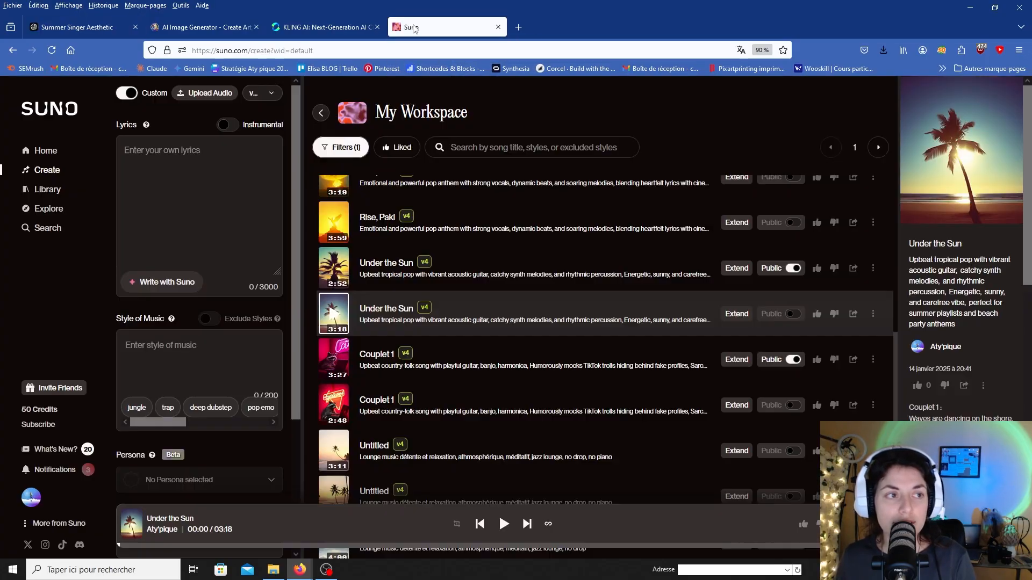
{"action": "left_click", "coordinate": [134, 147]}
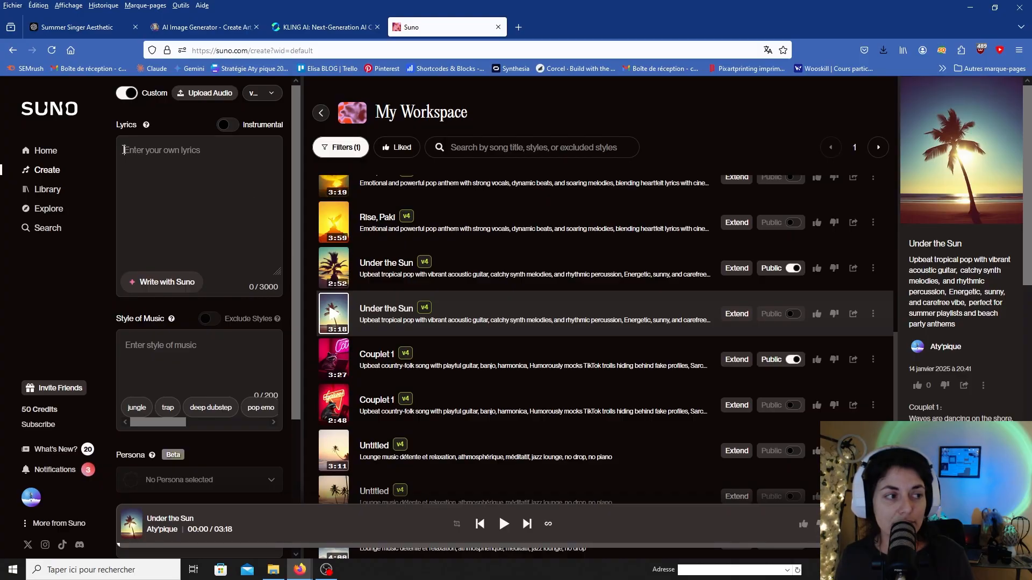
{"action": "left_click", "coordinate": [151, 354]}
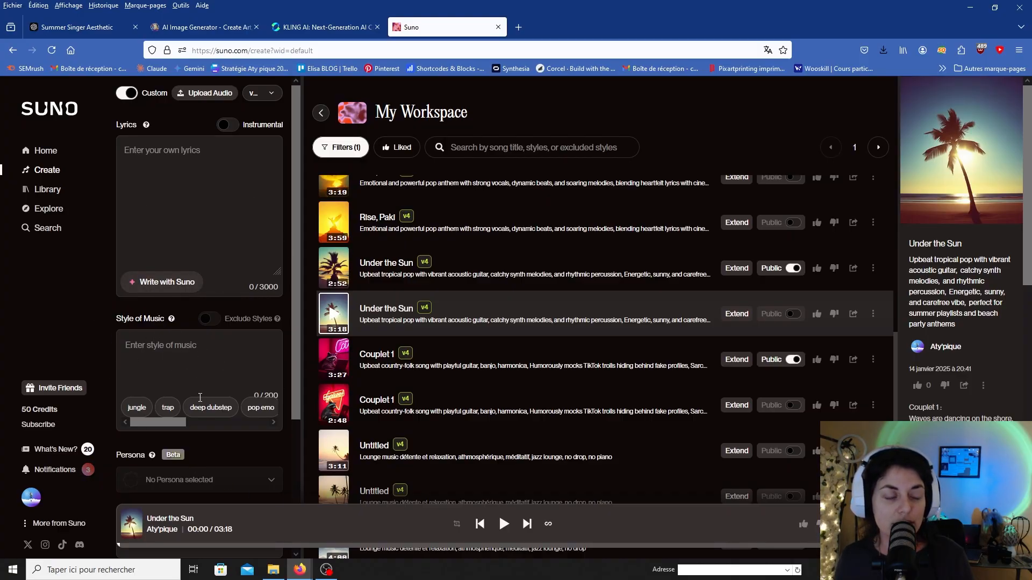
{"action": "scroll", "coordinate": [197, 377], "scroll_direction": "down", "scroll_amount": 3}
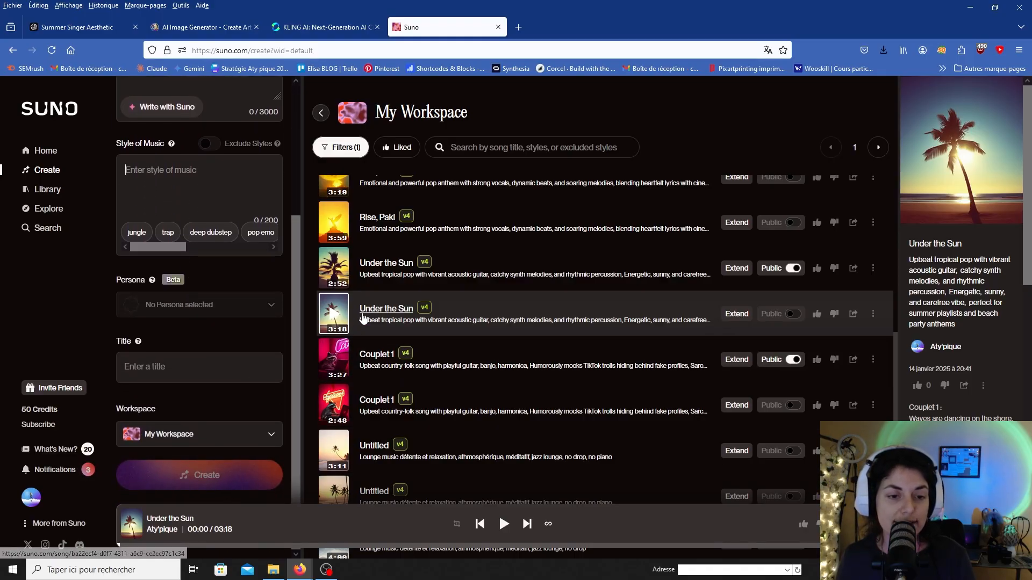
Preview the first seconds of the 2:52 version of "Under the Sun" and open its download options.
{"action": "left_click", "coordinate": [337, 275]}
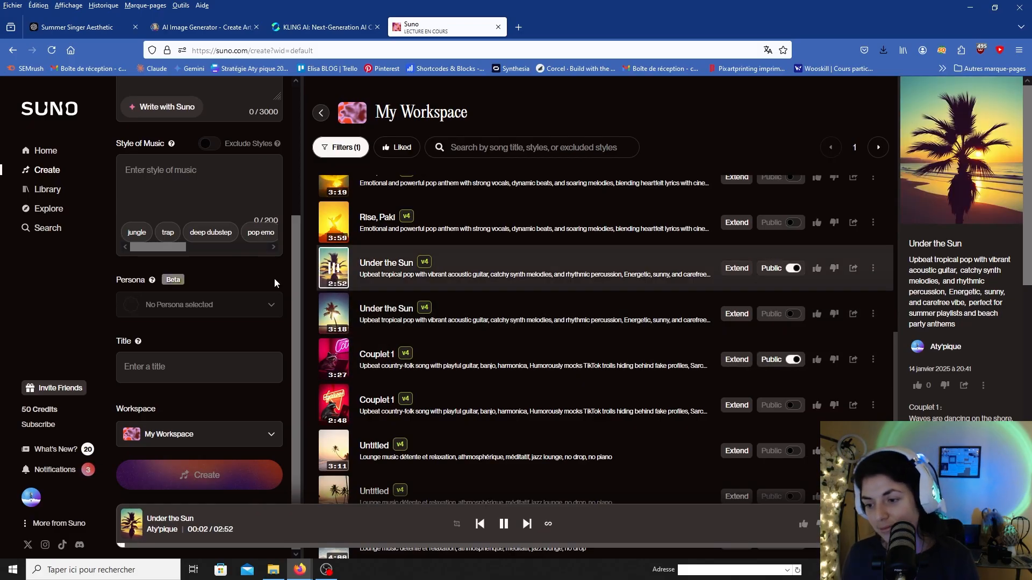
{"action": "left_click", "coordinate": [334, 272]}
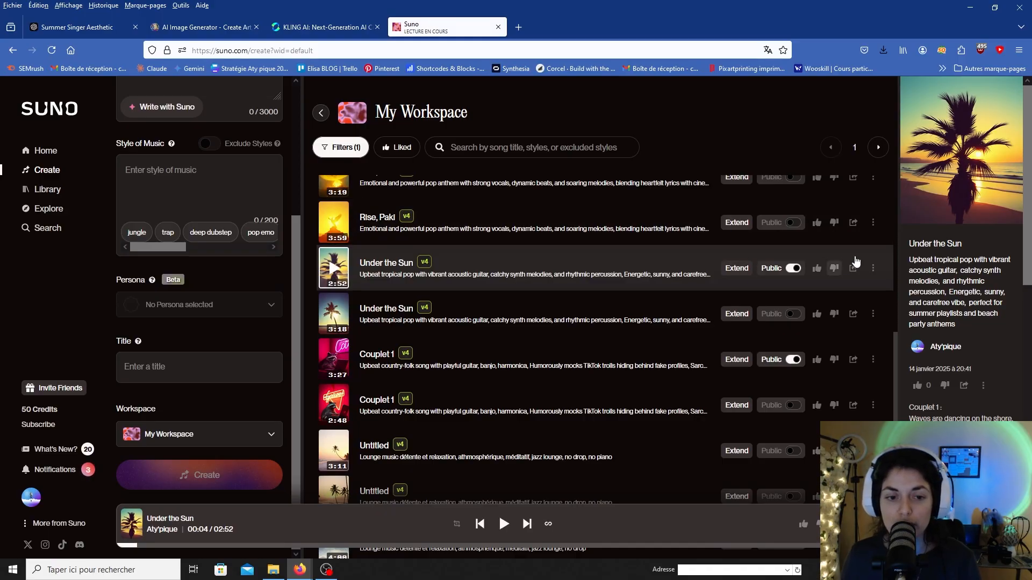
{"action": "left_click", "coordinate": [873, 268]}
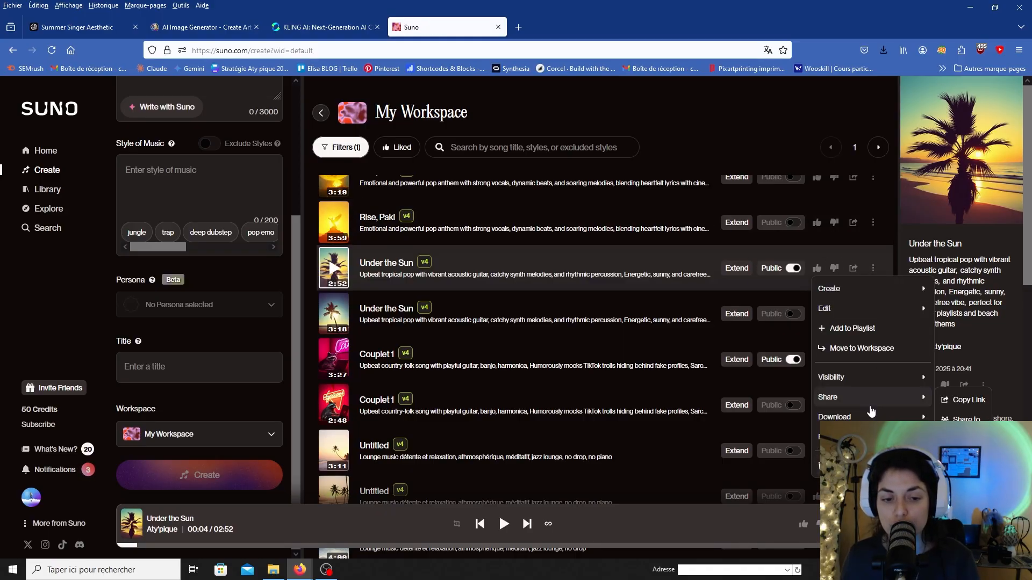
{"action": "mouse_move", "coordinate": [860, 417]}
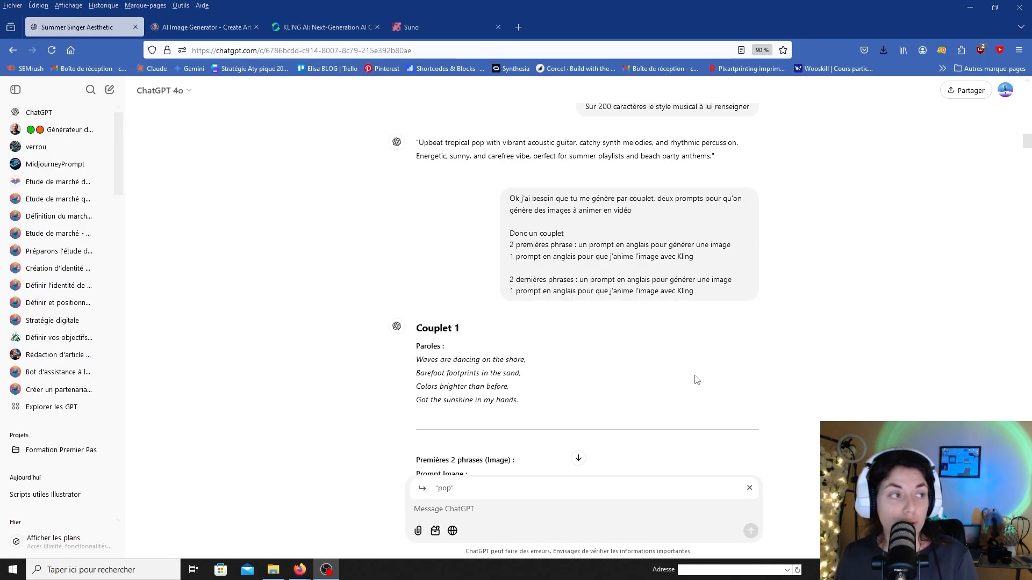
In the ChatGPT conversation, examine the per-verse prompt request and highlight the first two lyric lines of Couplet 1.
{"action": "scroll", "coordinate": [540, 274], "scroll_direction": "down", "scroll_amount": 2}
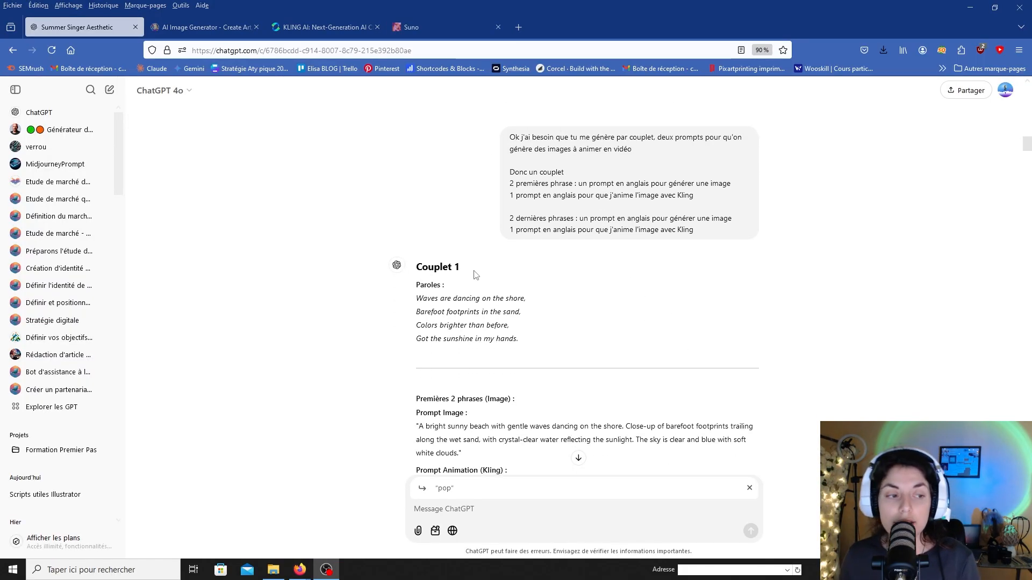
{"action": "scroll", "coordinate": [585, 277], "scroll_direction": "up", "scroll_amount": 1}
{"action": "left_click_drag", "start_coordinate": [541, 184], "coordinate": [588, 186]}
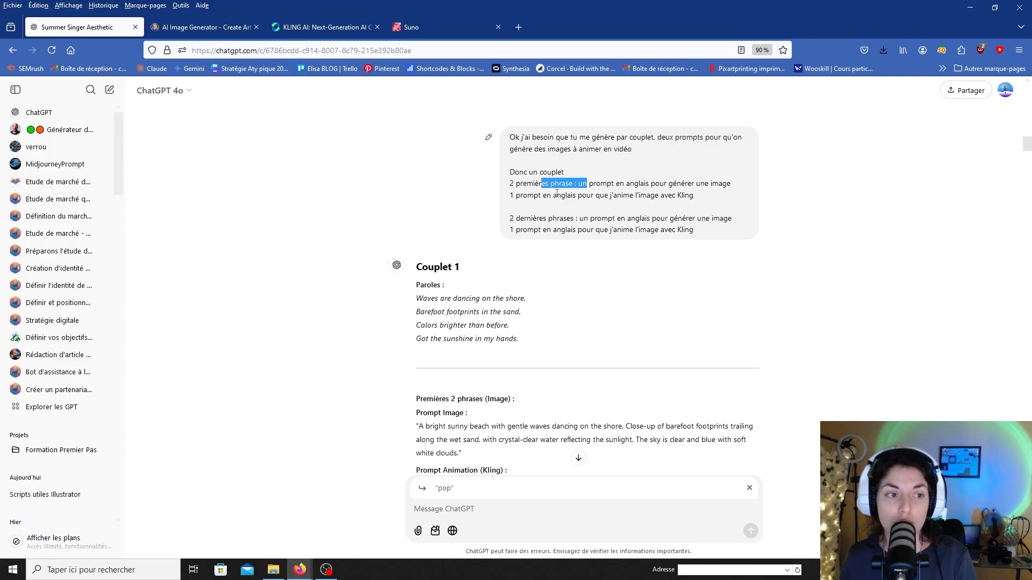
{"action": "scroll", "coordinate": [531, 178], "scroll_direction": "down", "scroll_amount": 2}
{"action": "scroll", "coordinate": [531, 178], "scroll_direction": "up", "scroll_amount": 2}
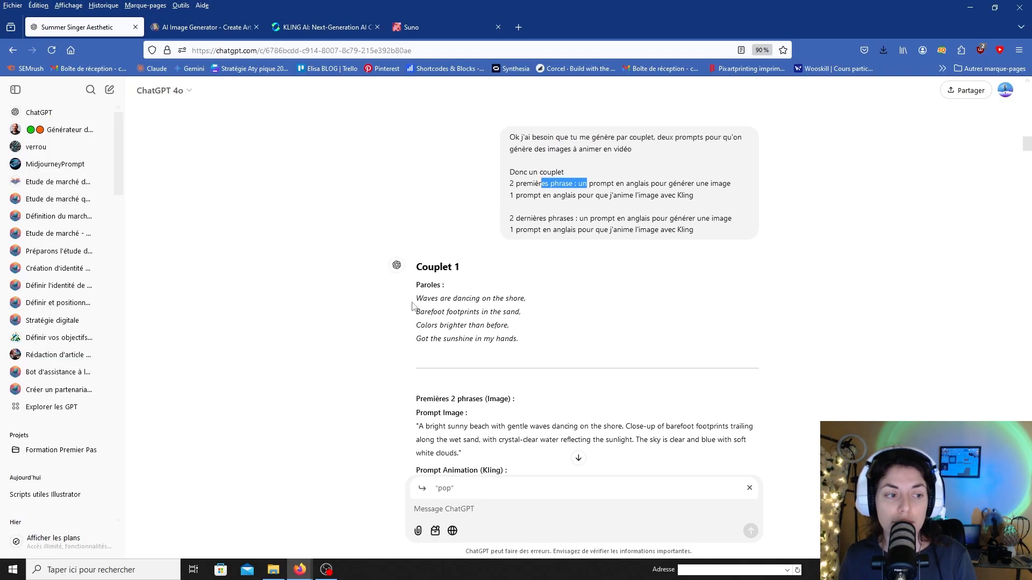
{"action": "left_click_drag", "start_coordinate": [415, 298], "coordinate": [543, 301]}
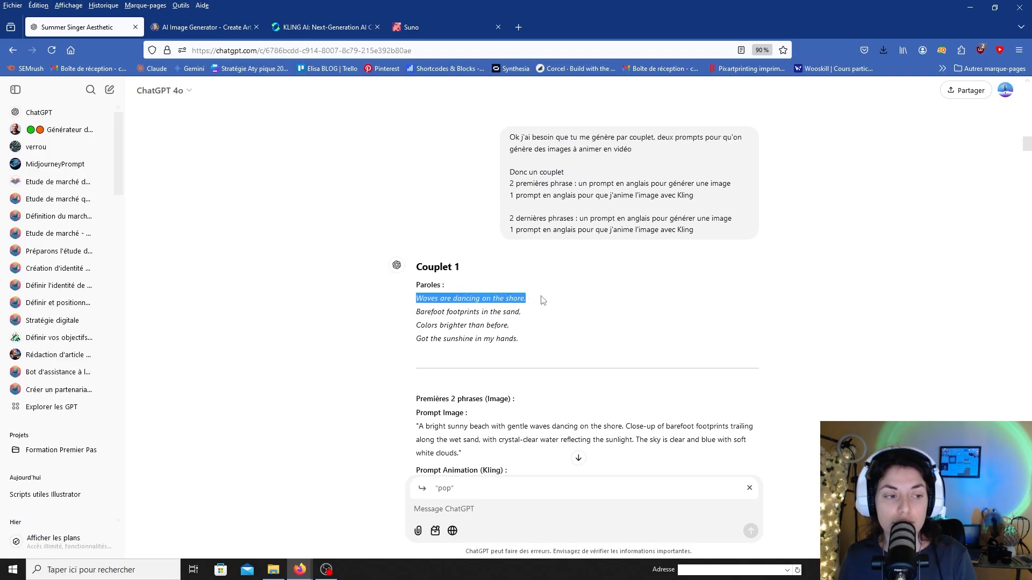
{"action": "left_click", "coordinate": [451, 311]}
{"action": "left_click_drag", "start_coordinate": [451, 311], "coordinate": [521, 321]}
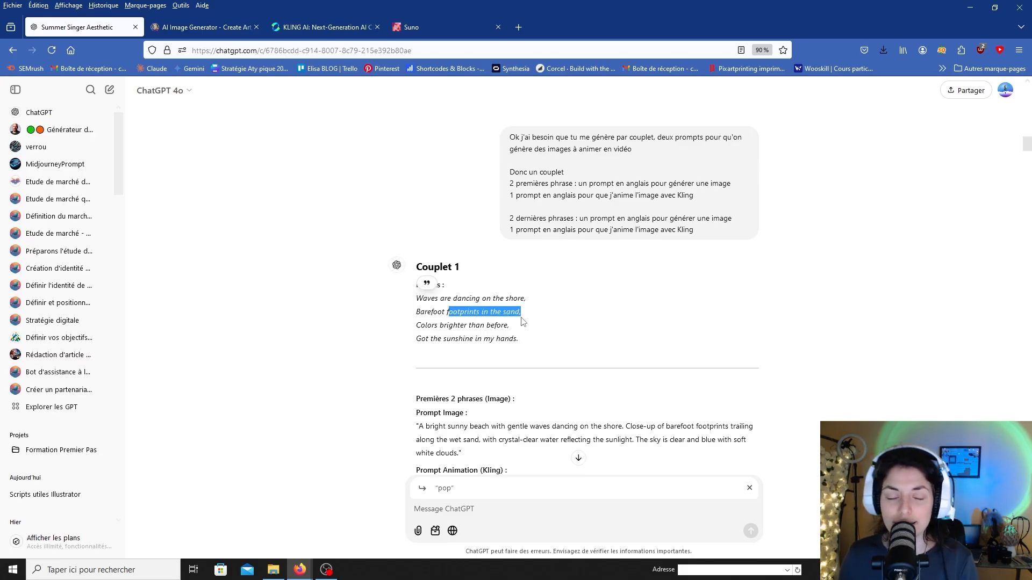
Highlight the request's image and Kling animation prompt lines for the first two phrases, and the last two lyric lines of Couplet 1.
{"action": "left_click_drag", "start_coordinate": [517, 184], "coordinate": [687, 186]}
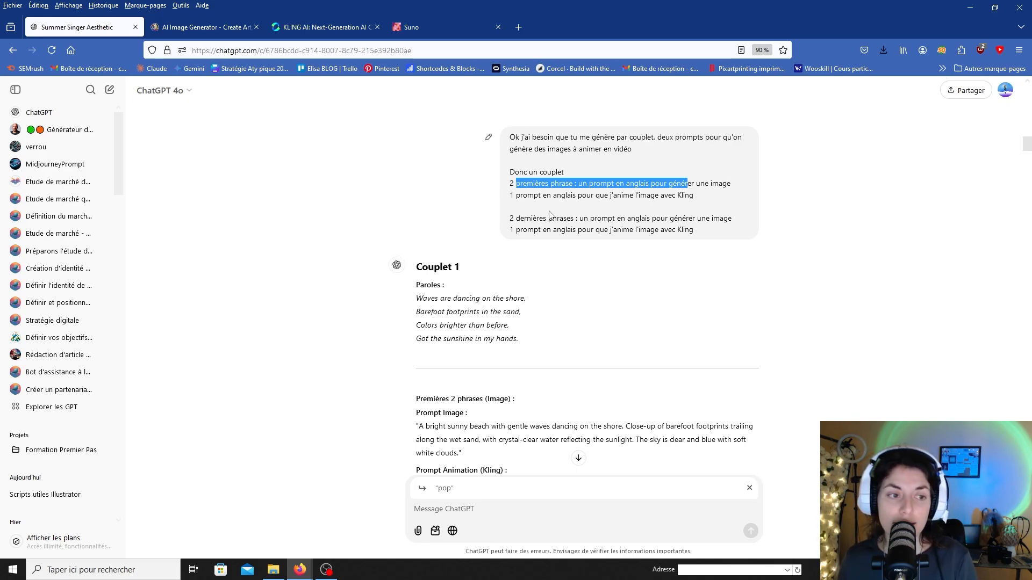
{"action": "left_click_drag", "start_coordinate": [539, 197], "coordinate": [709, 198]}
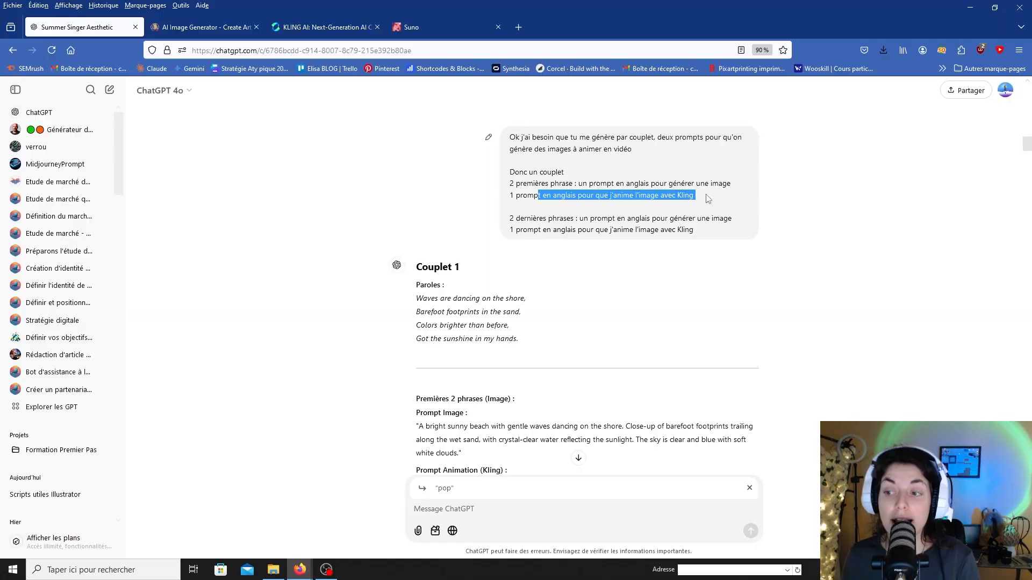
{"action": "scroll", "coordinate": [469, 274], "scroll_direction": "down", "scroll_amount": 2}
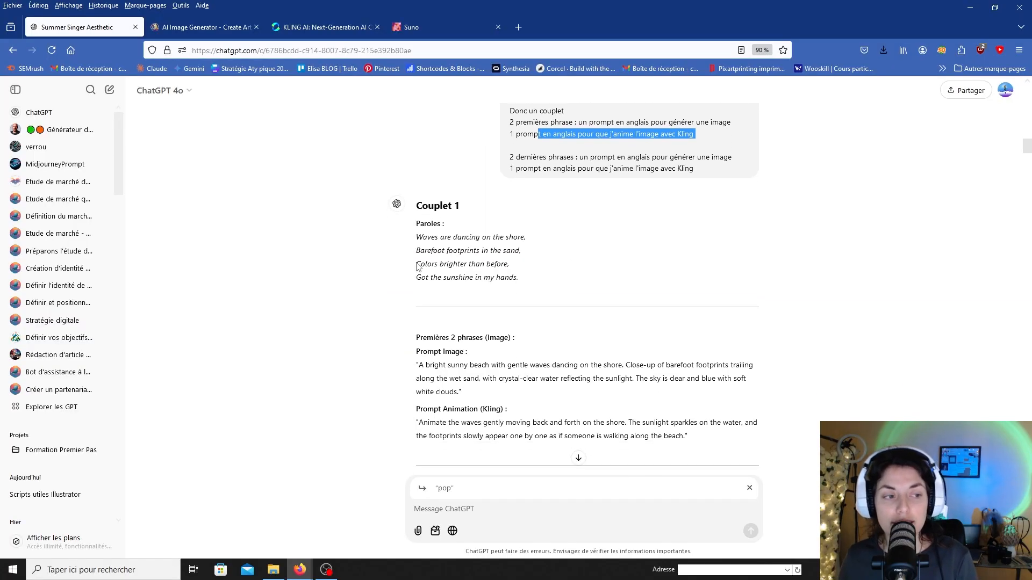
{"action": "left_click_drag", "start_coordinate": [419, 268], "coordinate": [524, 278]}
{"action": "left_click", "coordinate": [513, 280]}
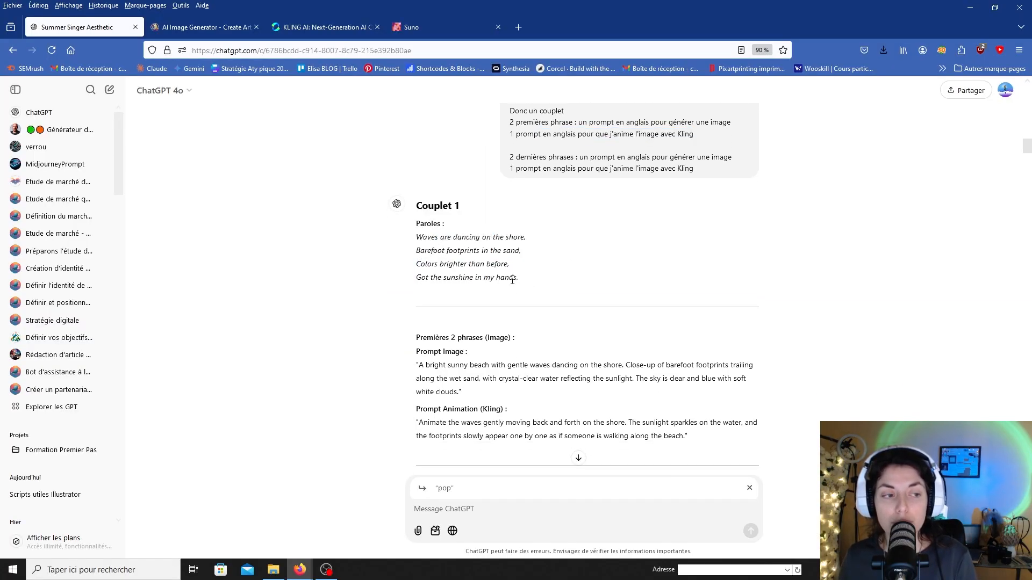
{"action": "left_click_drag", "start_coordinate": [420, 265], "coordinate": [504, 278]}
{"action": "left_click", "coordinate": [506, 276]}
Examine the image prompts written for the first two and the last two lines of Couplet 1.
{"action": "scroll", "coordinate": [508, 275], "scroll_direction": "down", "scroll_amount": 1}
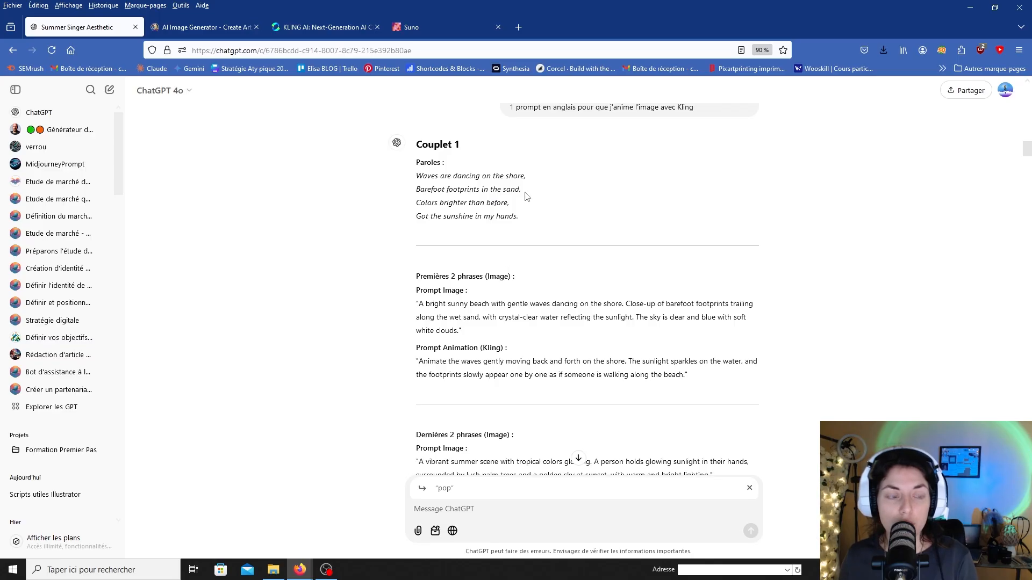
{"action": "left_click_drag", "start_coordinate": [426, 301], "coordinate": [462, 332]}
{"action": "left_click", "coordinate": [422, 283]}
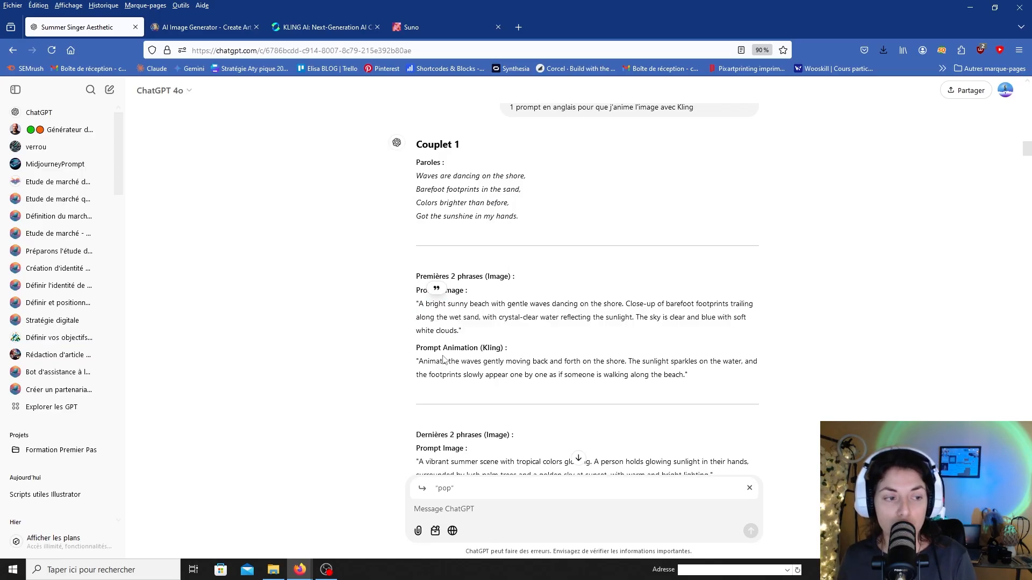
{"action": "scroll", "coordinate": [465, 299], "scroll_direction": "down", "scroll_amount": 2}
{"action": "left_click_drag", "start_coordinate": [432, 335], "coordinate": [495, 353]}
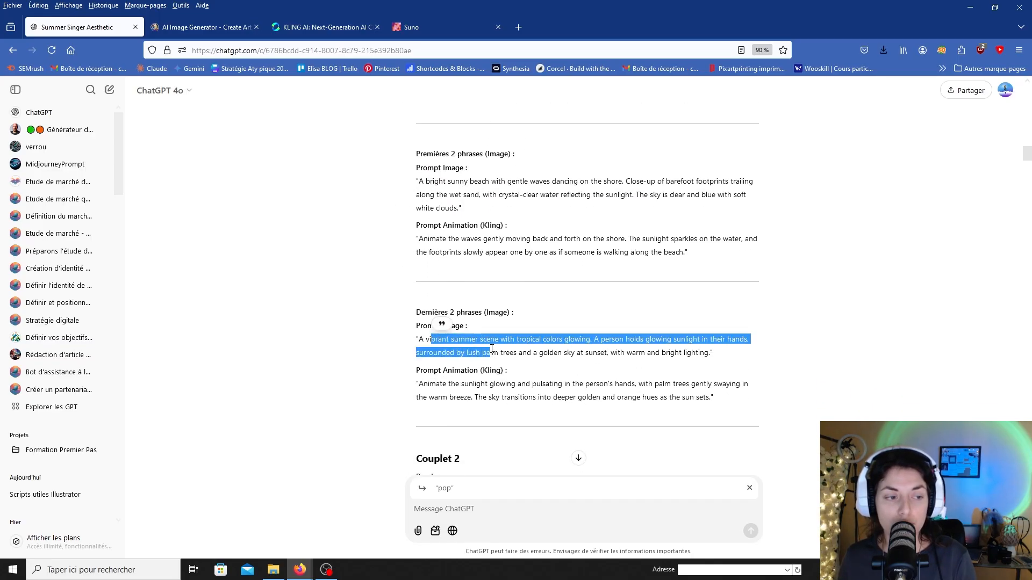
{"action": "left_click", "coordinate": [495, 352]}
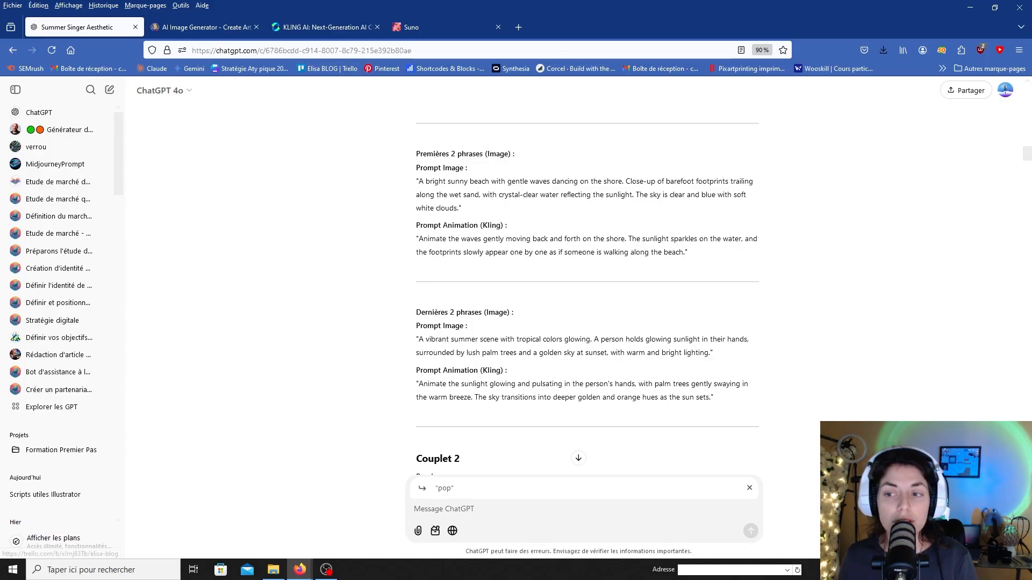
Switch to Leonardo.Ai, open Image Creation and add the uploaded photo of the beach singer with a microphone as image guidance.
{"action": "key", "text": "ctrl+Tab"}
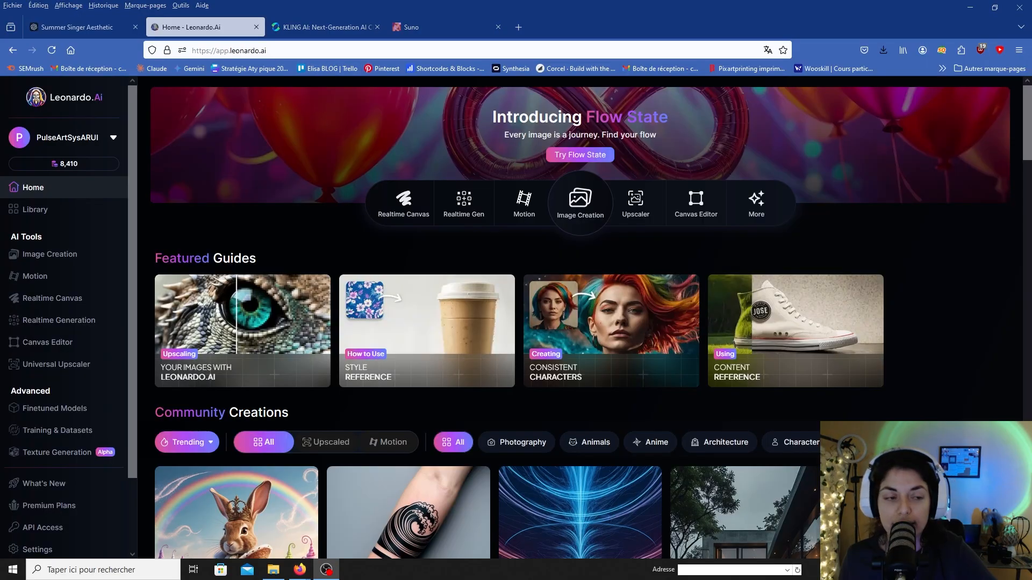
{"action": "left_click", "coordinate": [589, 200]}
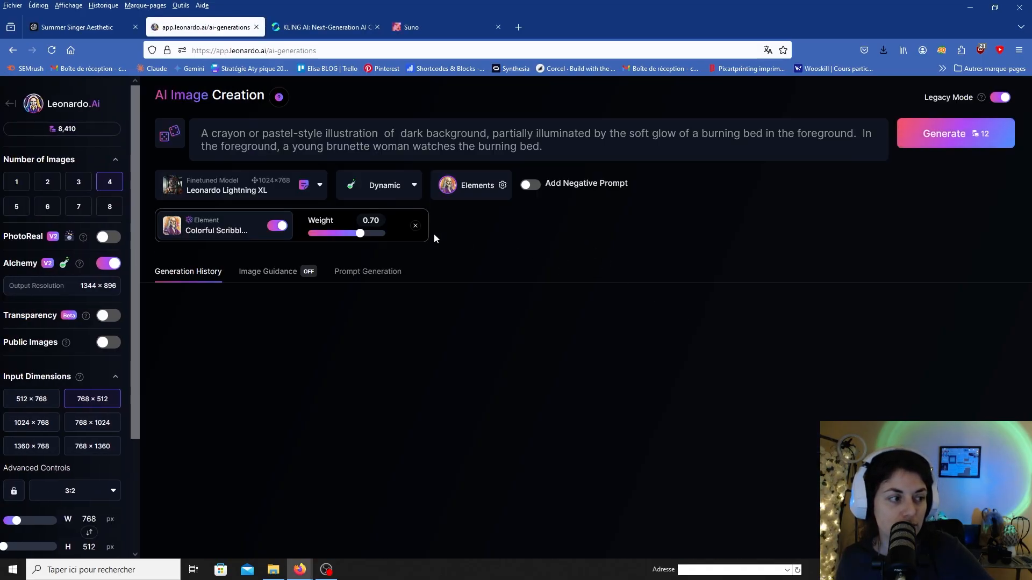
{"action": "key", "text": "ctrl+a"}
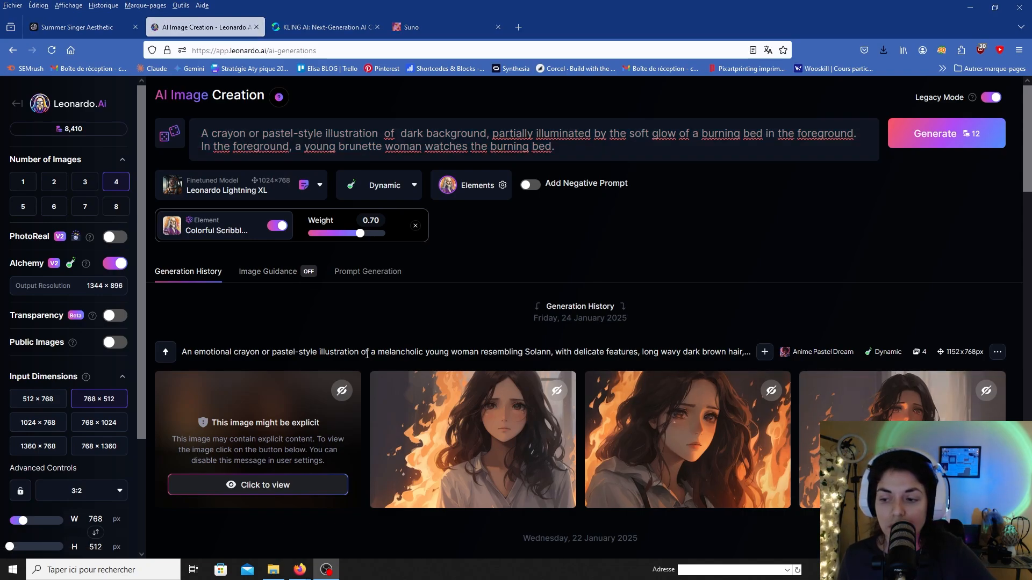
{"action": "left_click", "coordinate": [280, 272]}
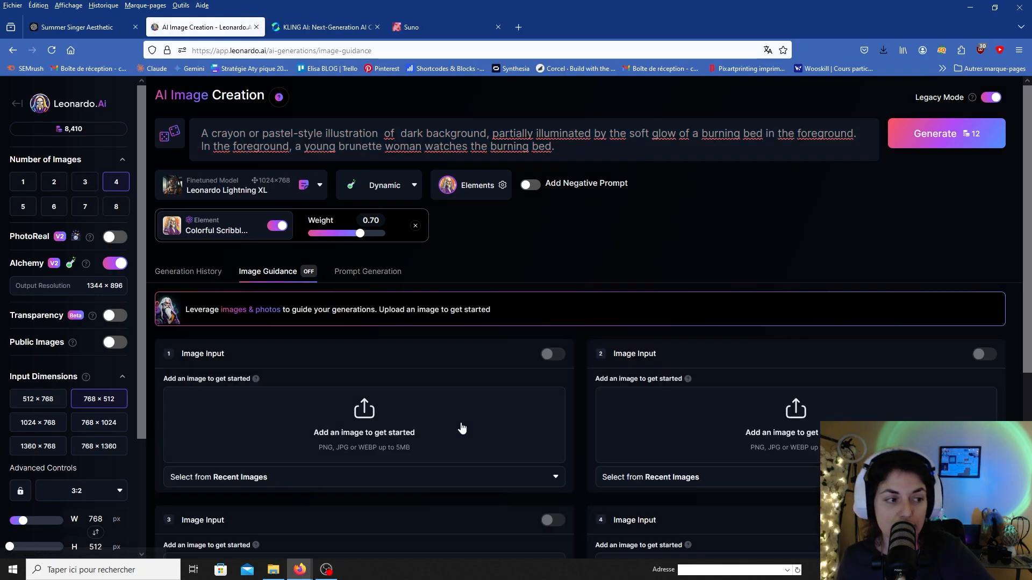
{"action": "left_click", "coordinate": [395, 433]}
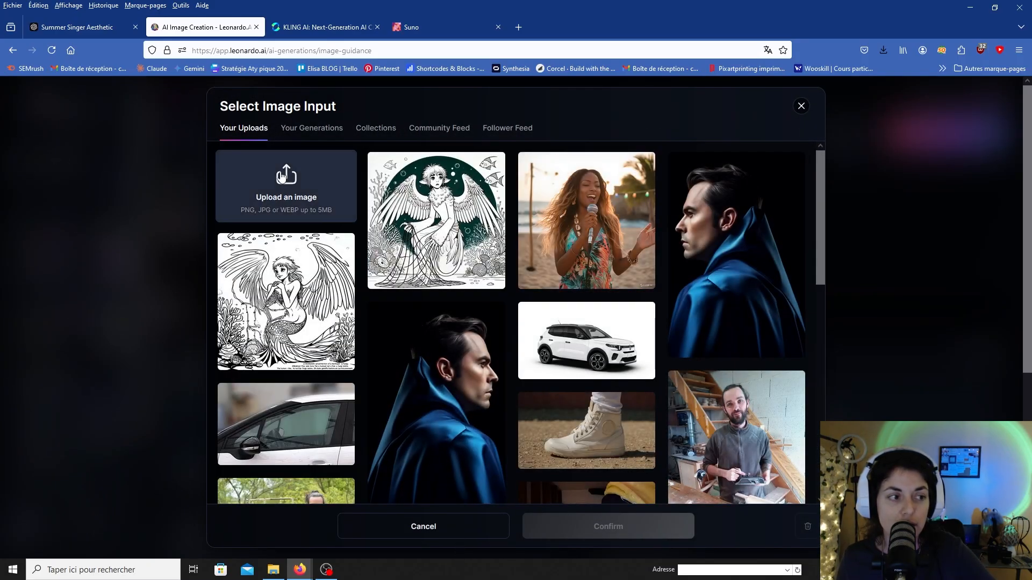
{"action": "left_click", "coordinate": [596, 210]}
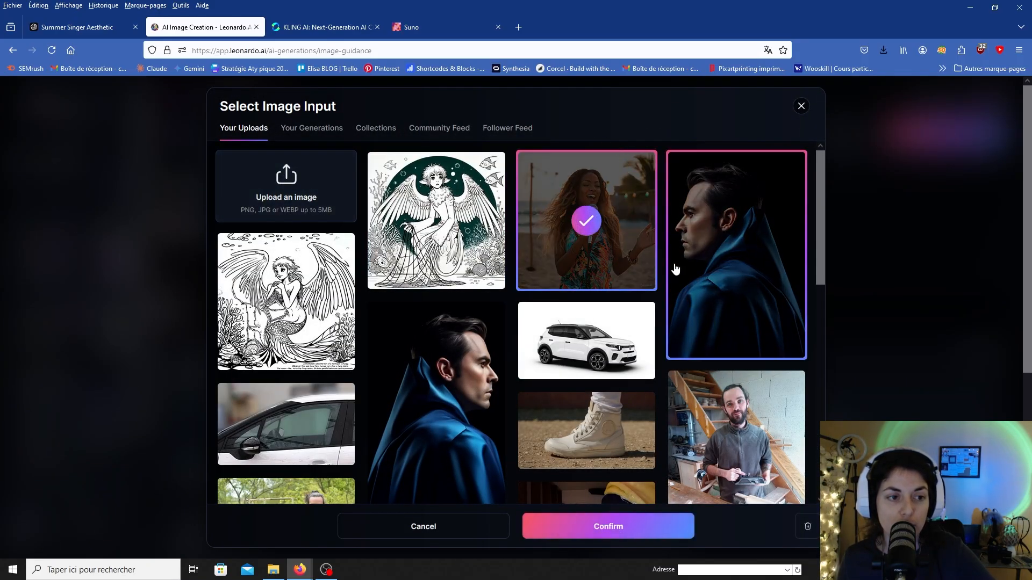
{"action": "left_click", "coordinate": [634, 525]}
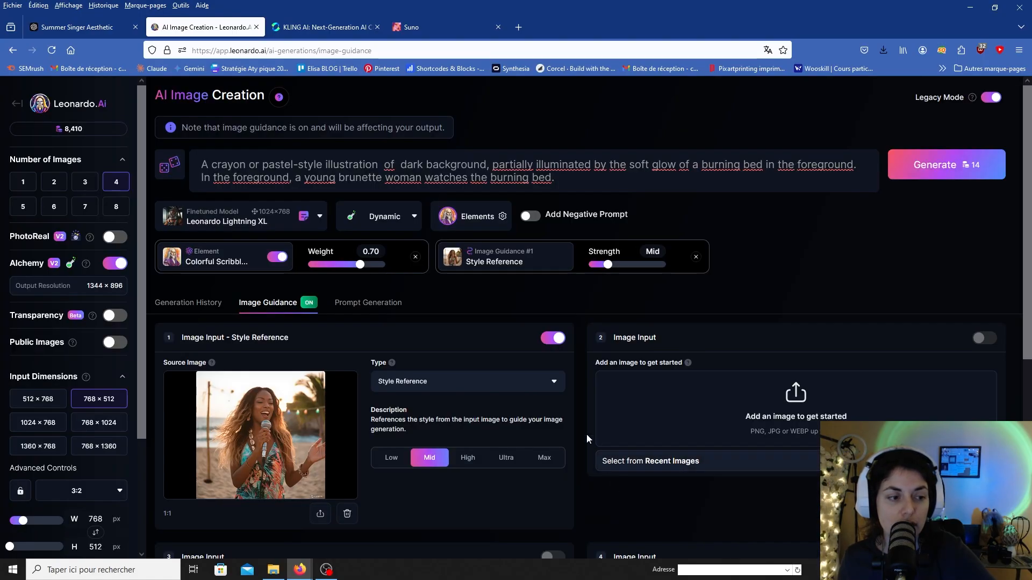
Set the singer photo's image guidance type to Character Reference with High strength.
{"action": "scroll", "coordinate": [489, 381], "scroll_direction": "down", "scroll_amount": 2}
{"action": "left_click", "coordinate": [468, 349]}
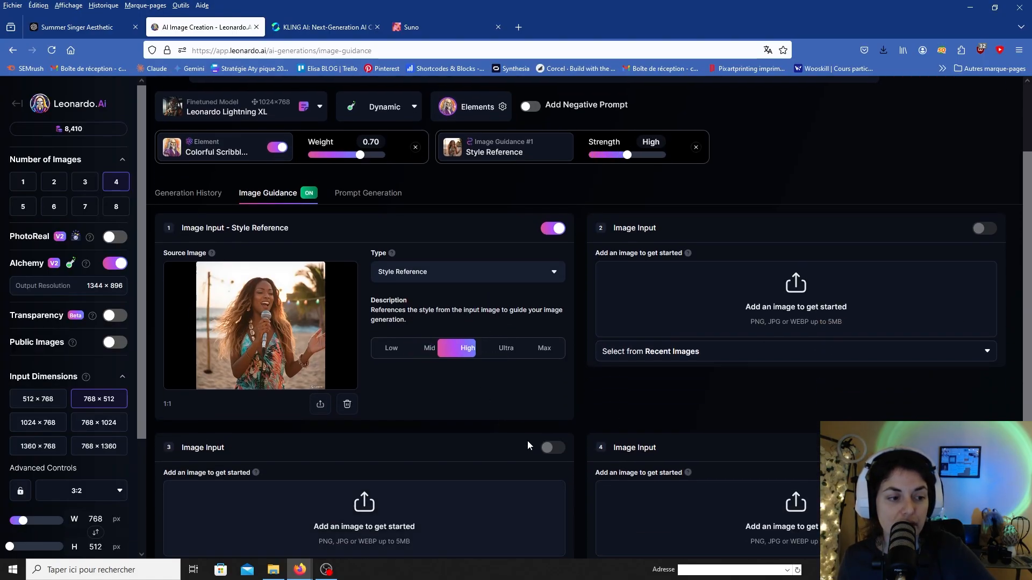
{"action": "left_click", "coordinate": [542, 350]}
{"action": "left_click", "coordinate": [450, 271]}
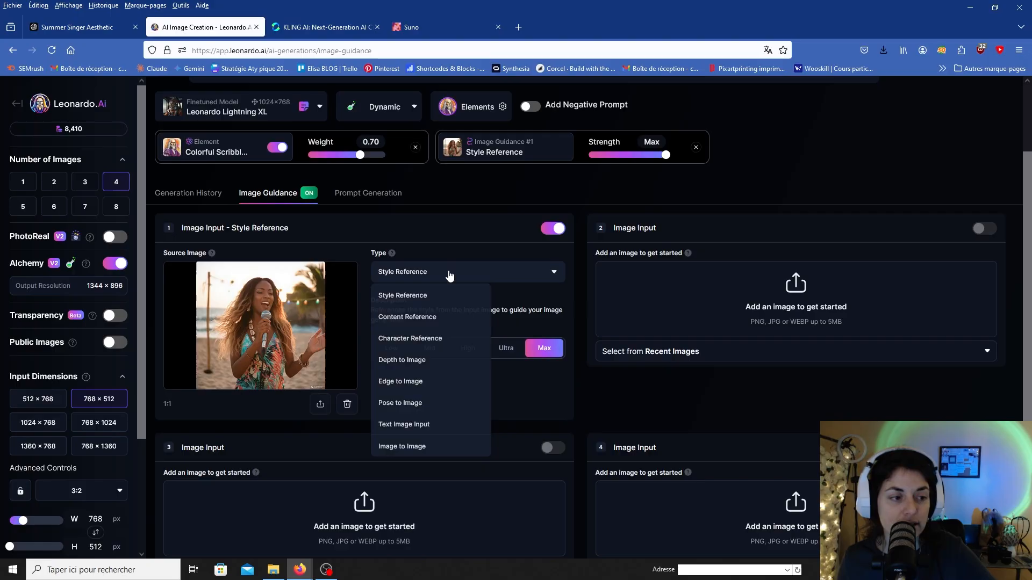
{"action": "left_click", "coordinate": [450, 339]}
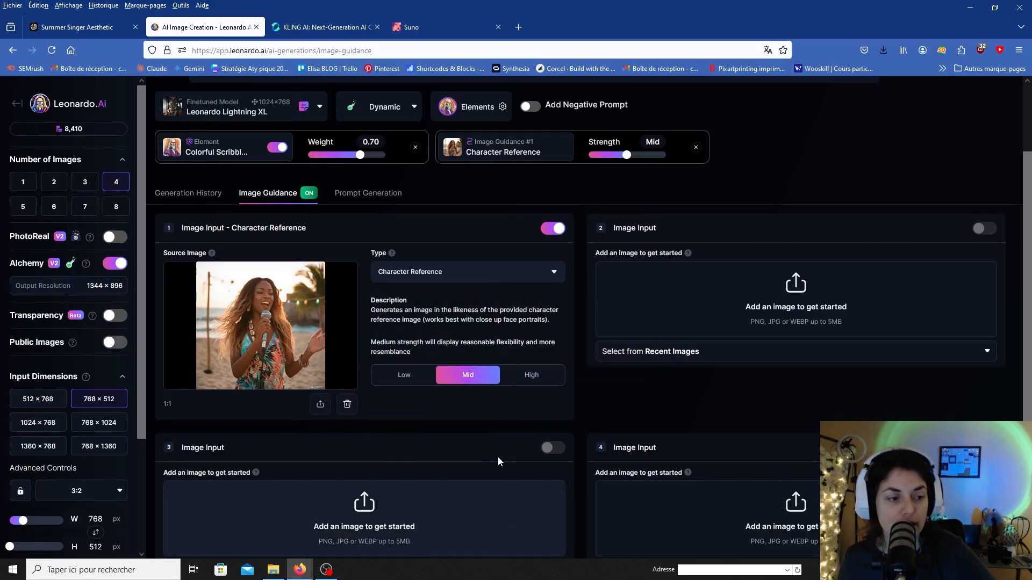
{"action": "left_click", "coordinate": [519, 378]}
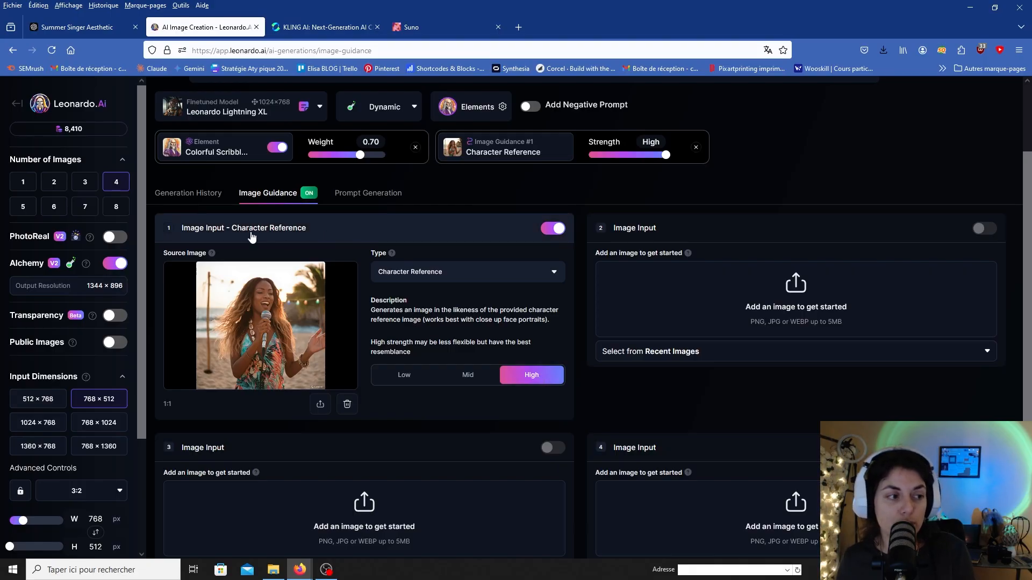
Replace the Leonardo.Ai image prompt with the ChatGPT image prompt for the first two lines of Couplet 1.
{"action": "left_click", "coordinate": [220, 200]}
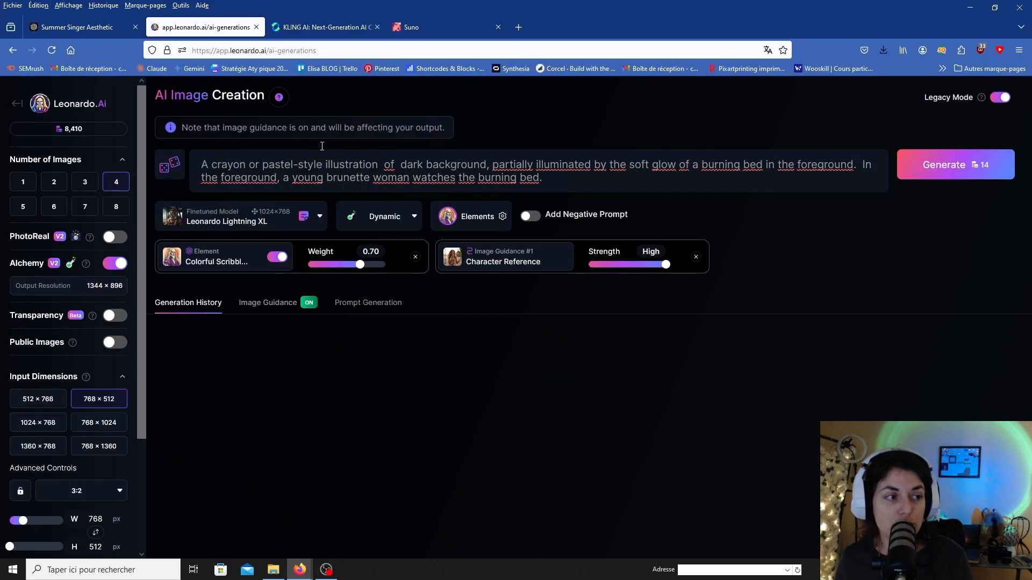
{"action": "triple_click", "coordinate": [490, 179]}
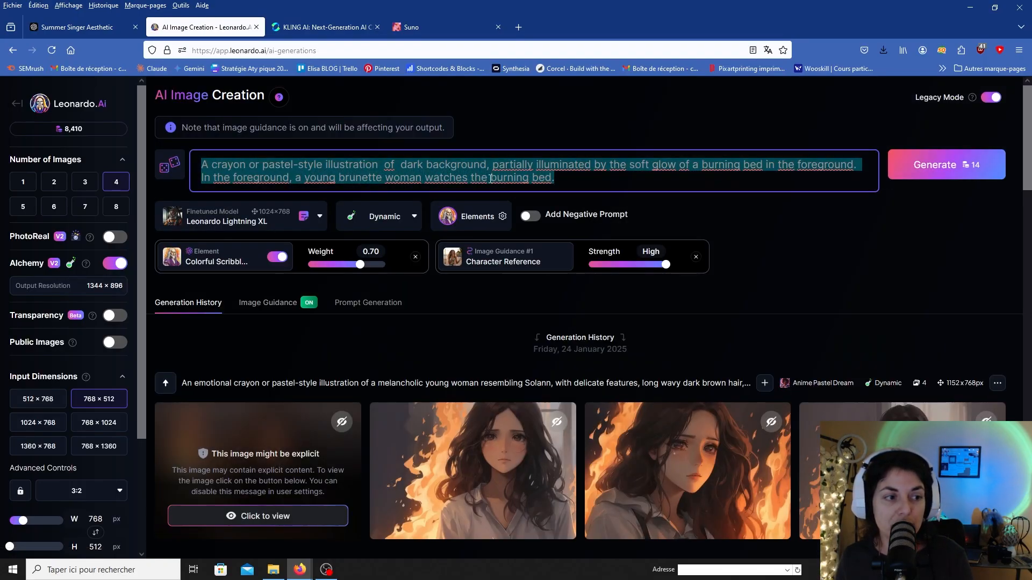
{"action": "left_click", "coordinate": [81, 27]}
{"action": "scroll", "coordinate": [468, 264], "scroll_direction": "up", "scroll_amount": 10}
{"action": "scroll", "coordinate": [474, 276], "scroll_direction": "up", "scroll_amount": 3}
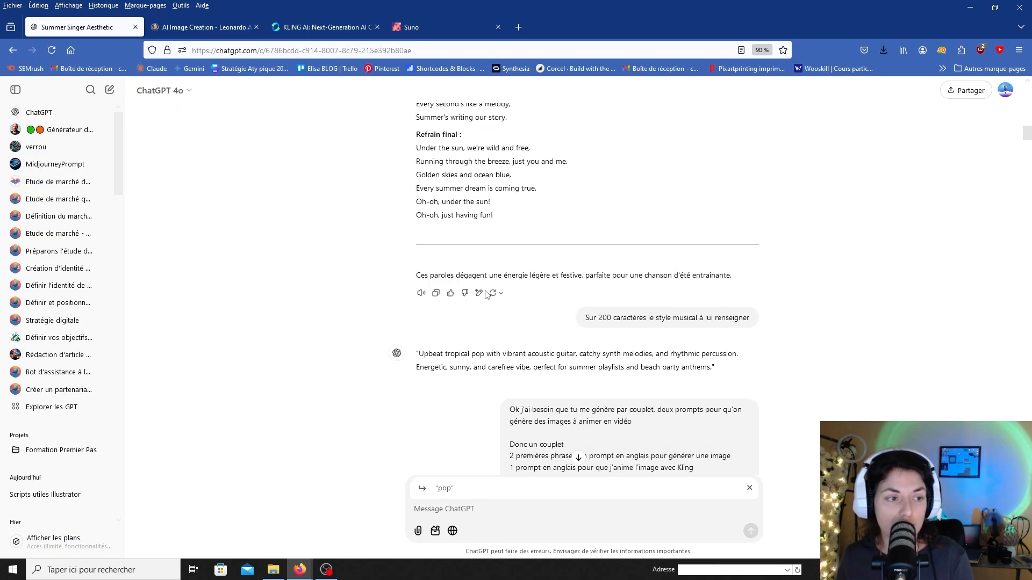
{"action": "scroll", "coordinate": [475, 276], "scroll_direction": "down", "scroll_amount": 7}
{"action": "triple_click", "coordinate": [457, 306]}
{"action": "right_click", "coordinate": [467, 311]}
{"action": "left_click", "coordinate": [505, 321]}
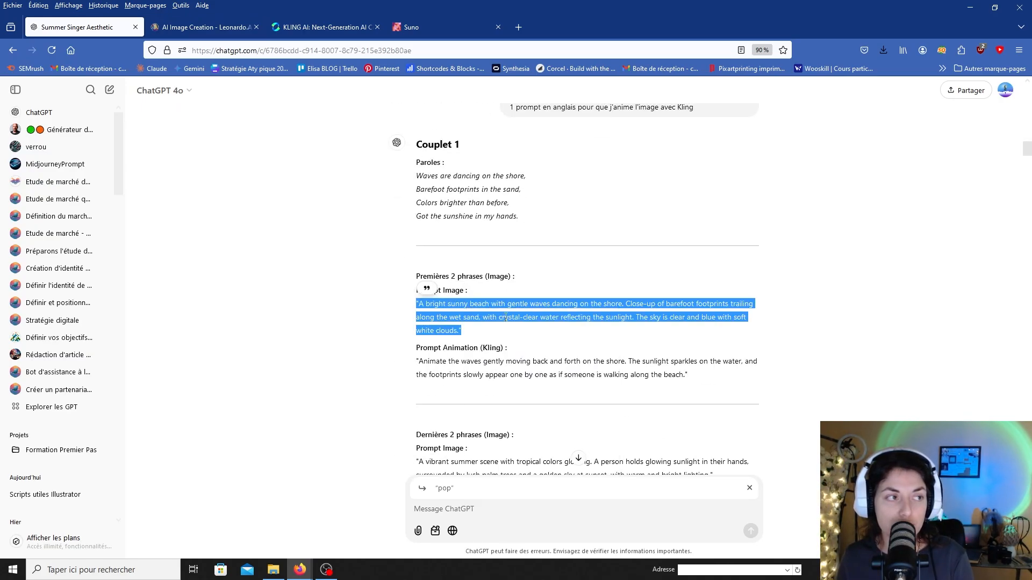
{"action": "left_click", "coordinate": [205, 27]}
{"action": "right_click", "coordinate": [331, 177]}
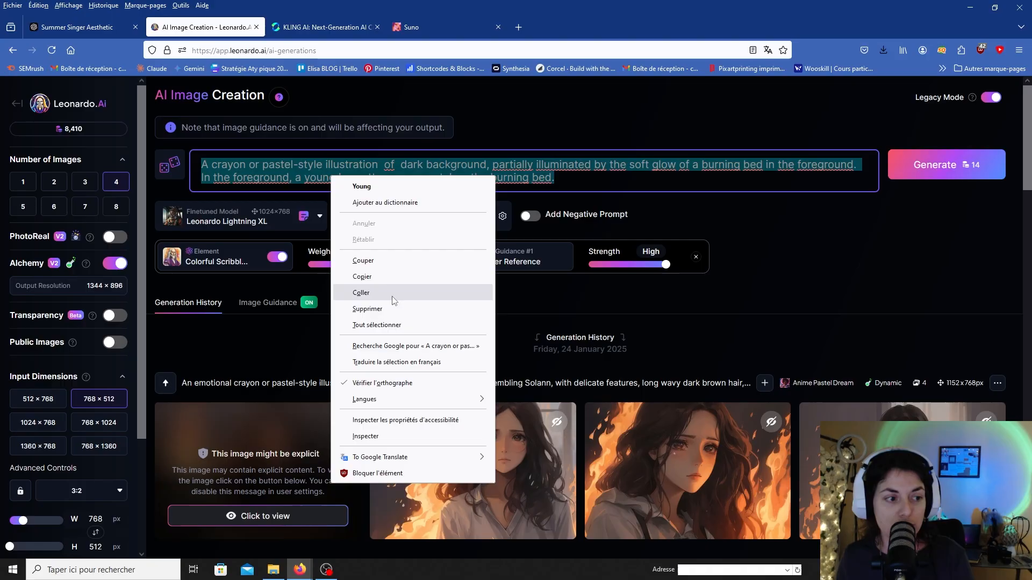
{"action": "left_click", "coordinate": [410, 292]}
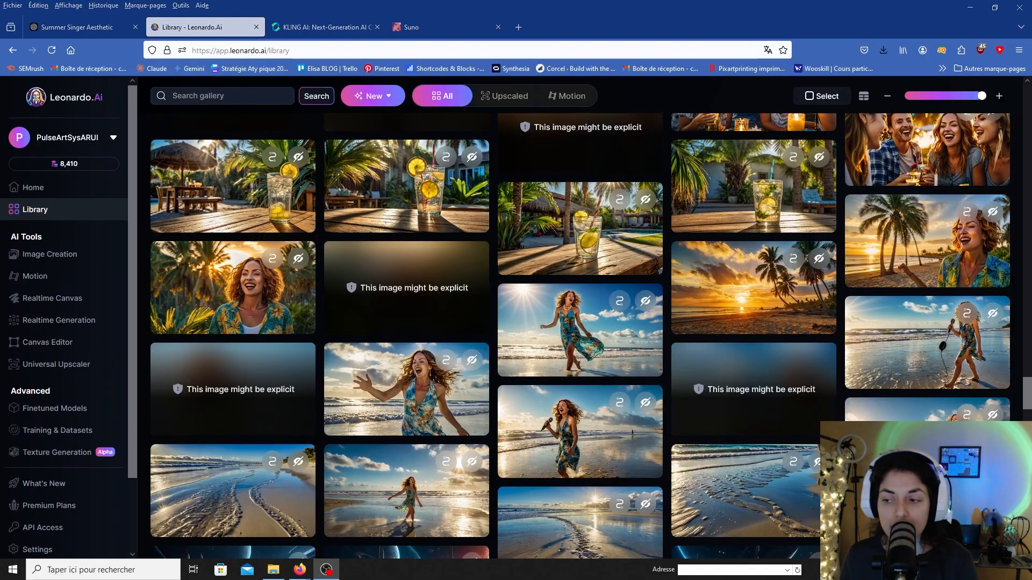
Examine the summer music video images of the singer and beach scenes in the Leonardo.Ai library.
{"action": "scroll", "coordinate": [794, 320], "scroll_direction": "up", "scroll_amount": 3}
{"action": "scroll", "coordinate": [794, 319], "scroll_direction": "up", "scroll_amount": 10}
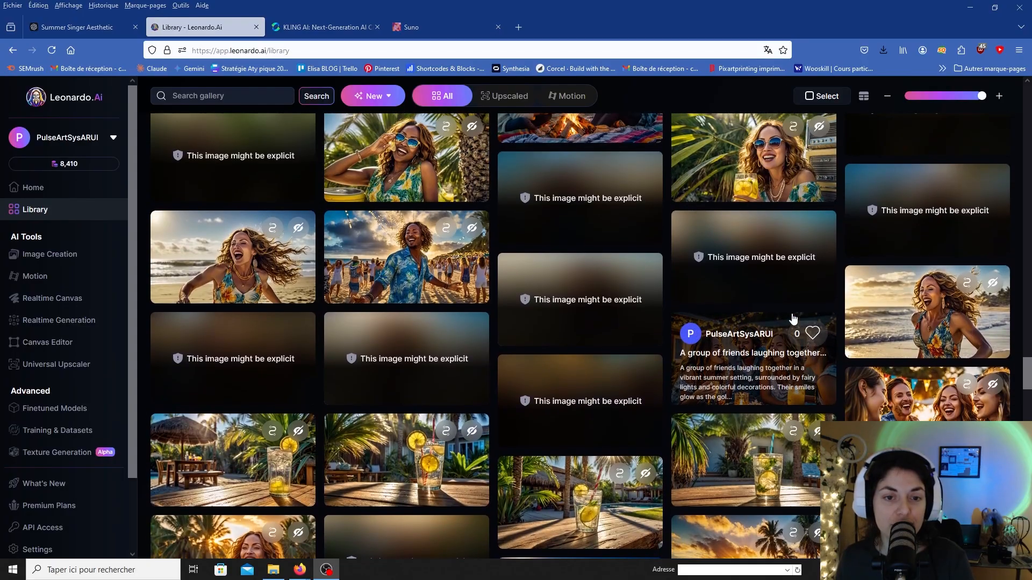
{"action": "scroll", "coordinate": [794, 319], "scroll_direction": "up", "scroll_amount": 5}
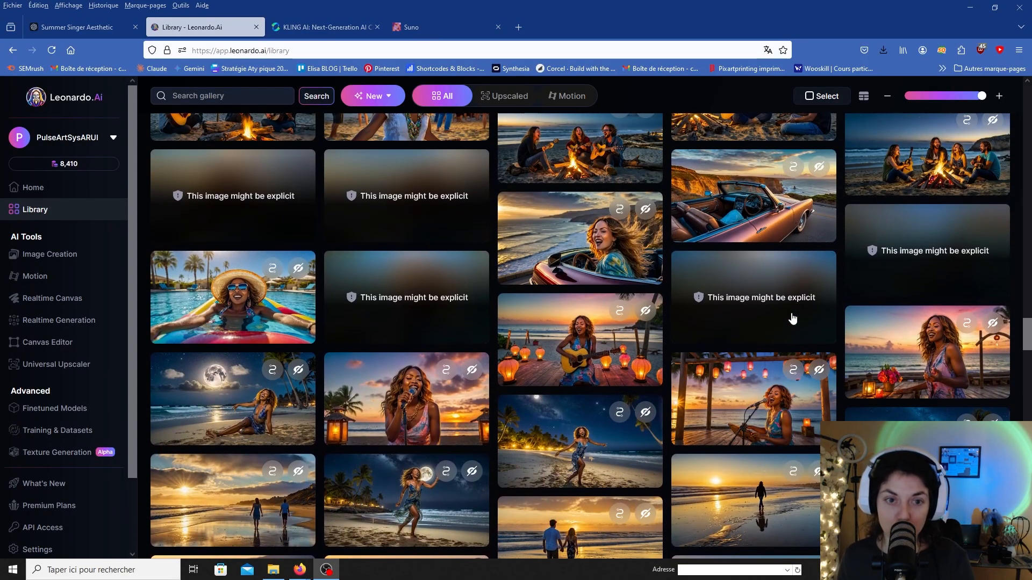
{"action": "scroll", "coordinate": [793, 318], "scroll_direction": "up", "scroll_amount": 8}
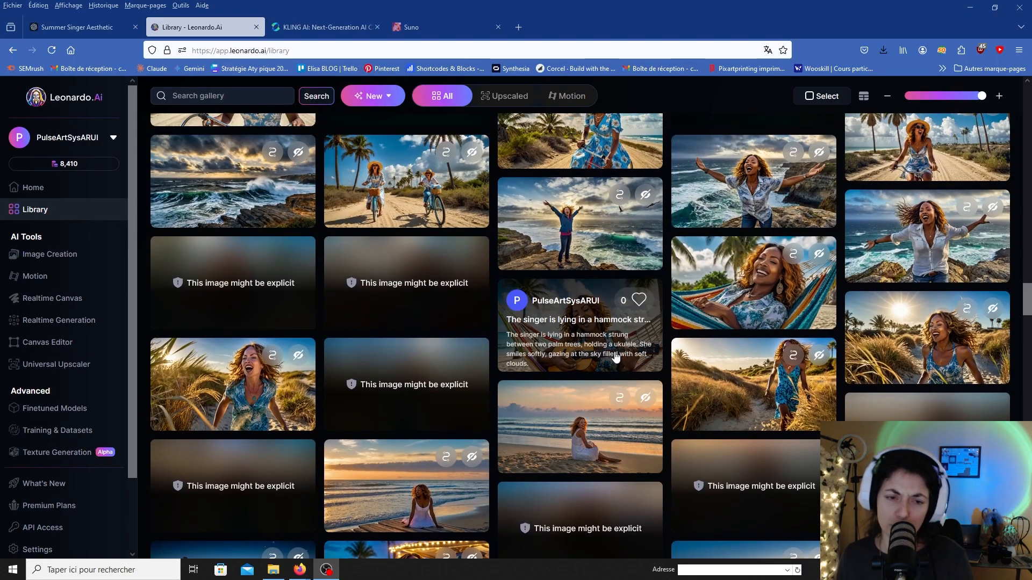
{"action": "scroll", "coordinate": [616, 358], "scroll_direction": "up", "scroll_amount": 4}
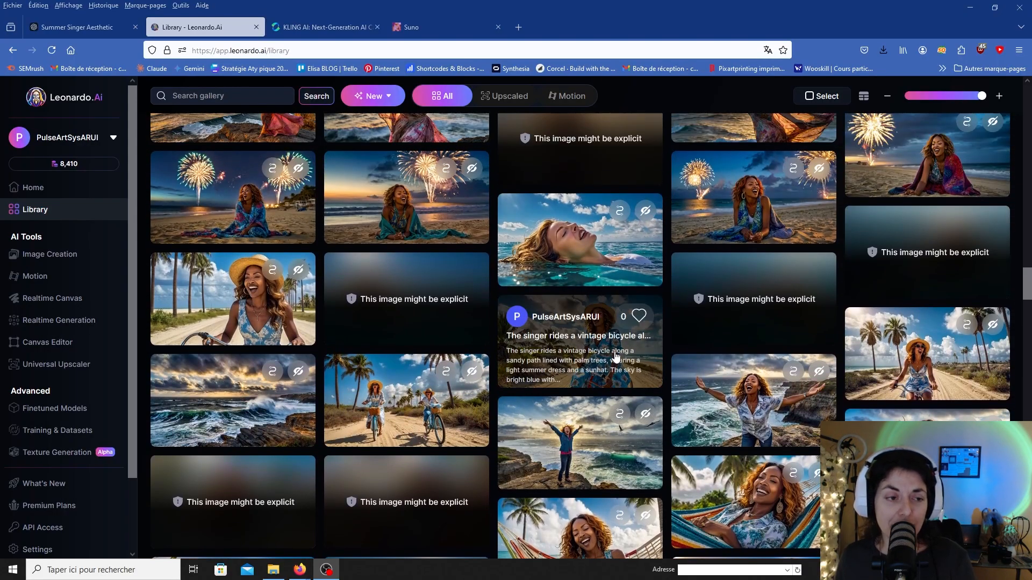
{"action": "scroll", "coordinate": [616, 357], "scroll_direction": "up", "scroll_amount": 1}
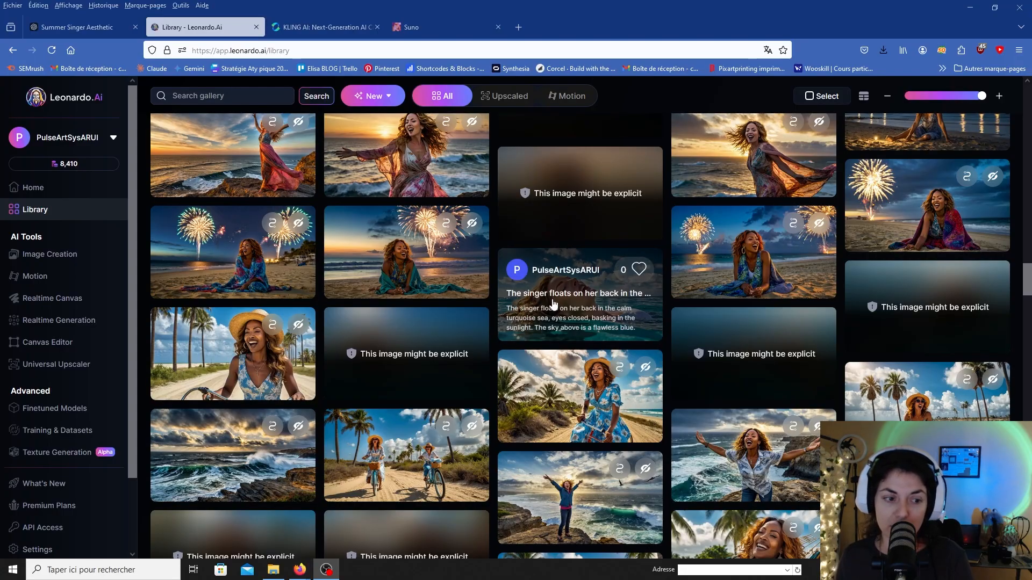
{"action": "scroll", "coordinate": [622, 317], "scroll_direction": "down", "scroll_amount": 1}
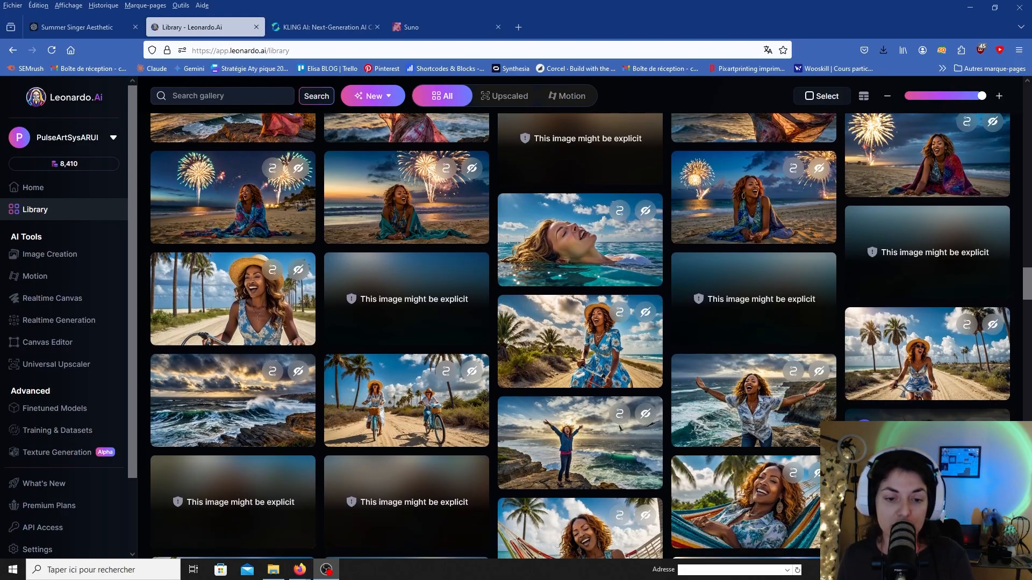
{"action": "scroll", "coordinate": [590, 221], "scroll_direction": "up", "scroll_amount": 7}
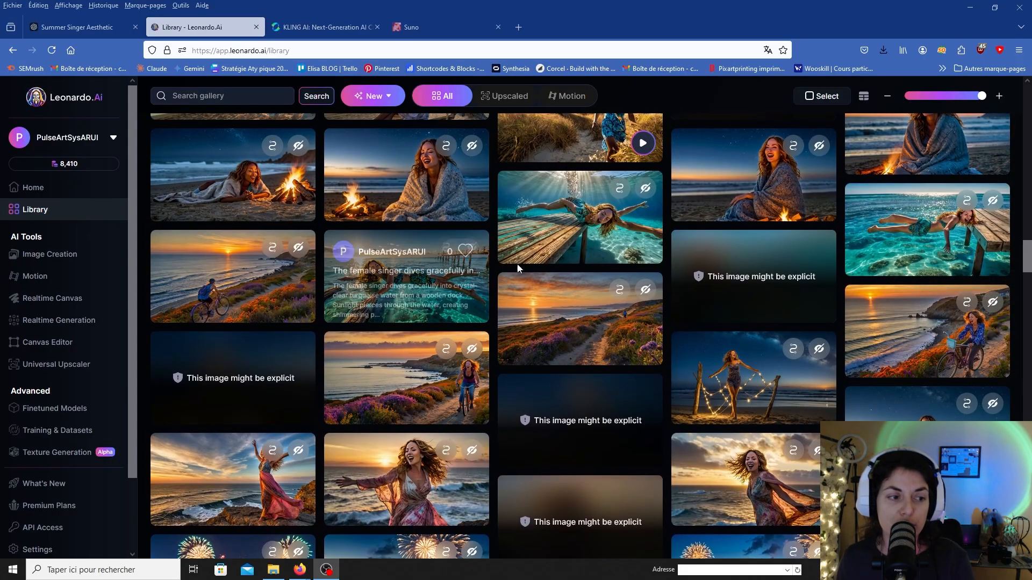
View the details of the image of the singer diving by the wooden dock, and continue browsing the library for singer images.
{"action": "left_click", "coordinate": [653, 234]}
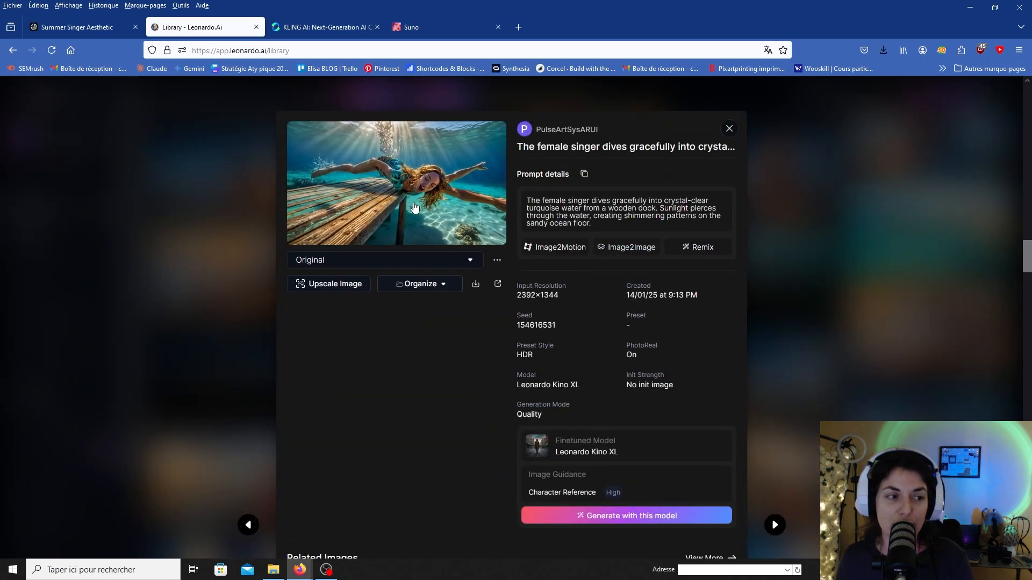
{"action": "left_click", "coordinate": [840, 366]}
{"action": "scroll", "coordinate": [778, 276], "scroll_direction": "down", "scroll_amount": 10}
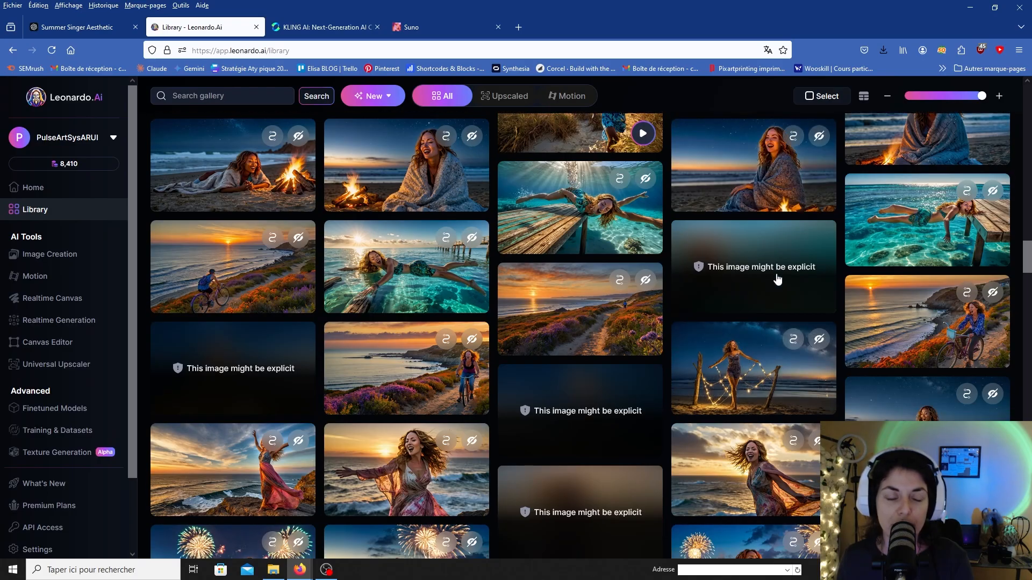
{"action": "scroll", "coordinate": [410, 222], "scroll_direction": "up", "scroll_amount": 7}
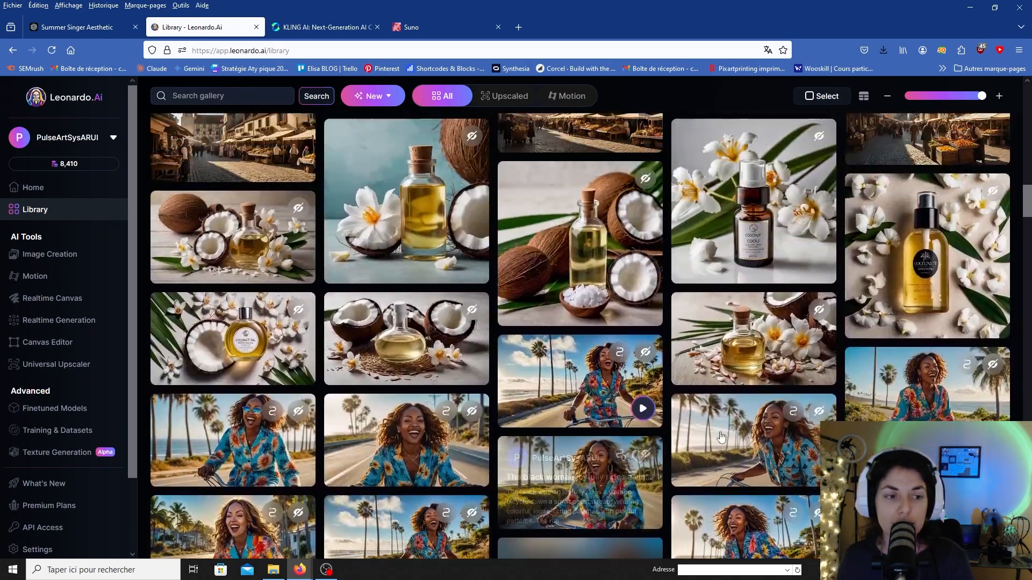
Browse the summer images in the Leonardo.Ai library and review the modified singer prompts and Refrain section in the ChatGPT conversation.
{"action": "scroll", "coordinate": [750, 430], "scroll_direction": "down", "scroll_amount": 4}
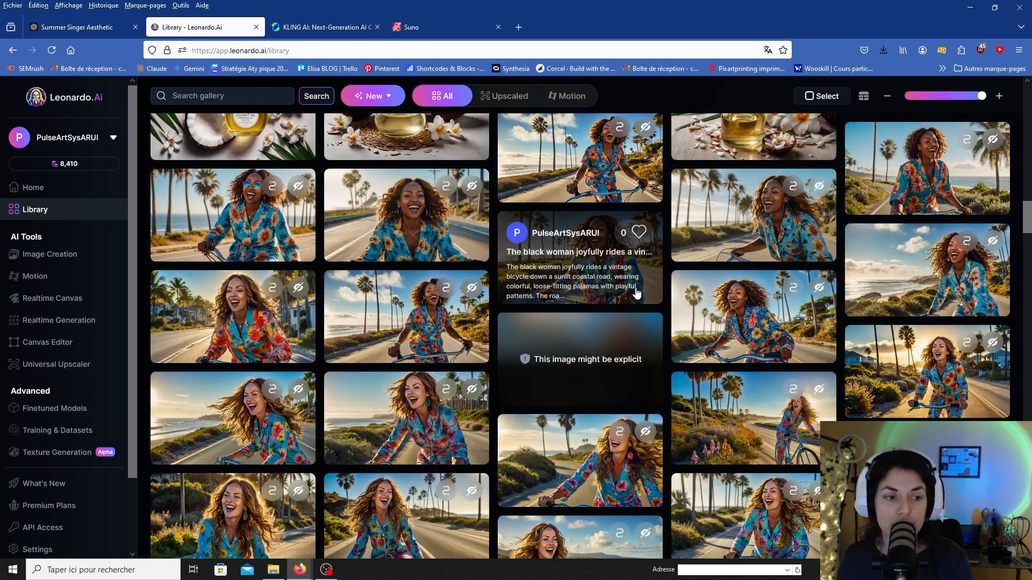
{"action": "scroll", "coordinate": [586, 279], "scroll_direction": "down", "scroll_amount": 3}
{"action": "scroll", "coordinate": [698, 355], "scroll_direction": "down", "scroll_amount": 10}
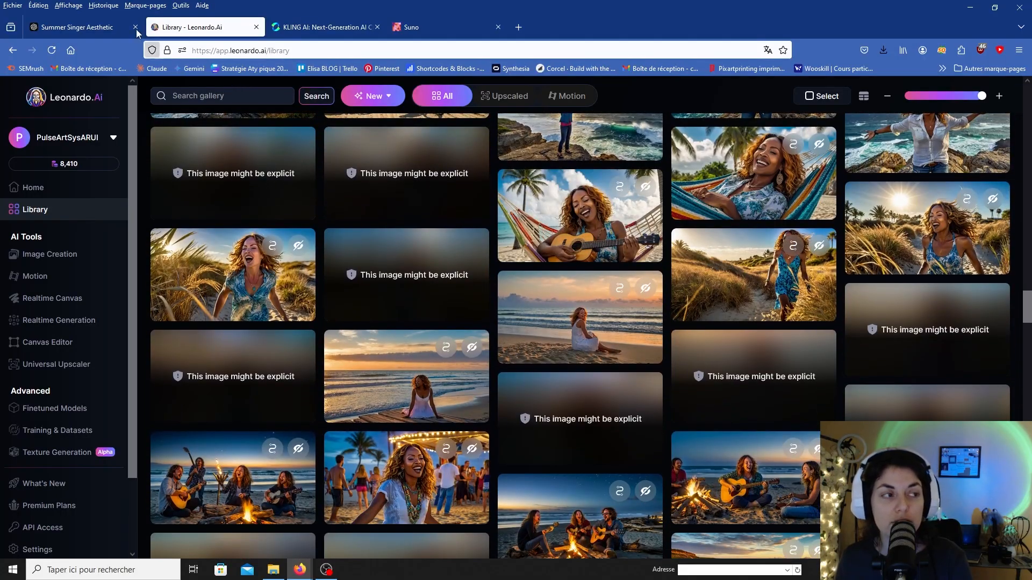
{"action": "left_click", "coordinate": [137, 34]}
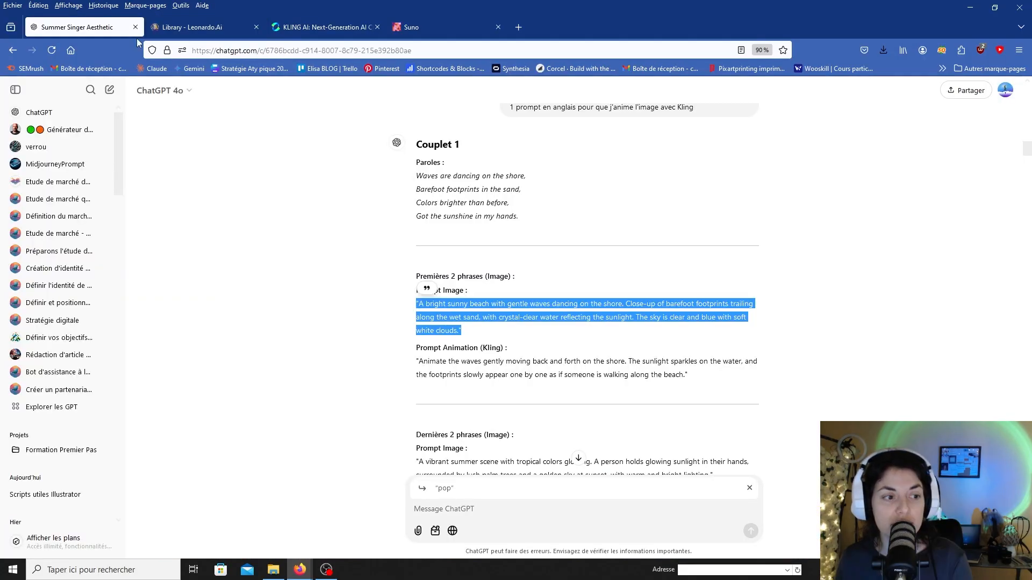
{"action": "scroll", "coordinate": [428, 226], "scroll_direction": "down", "scroll_amount": 10}
{"action": "scroll", "coordinate": [428, 226], "scroll_direction": "up", "scroll_amount": 10}
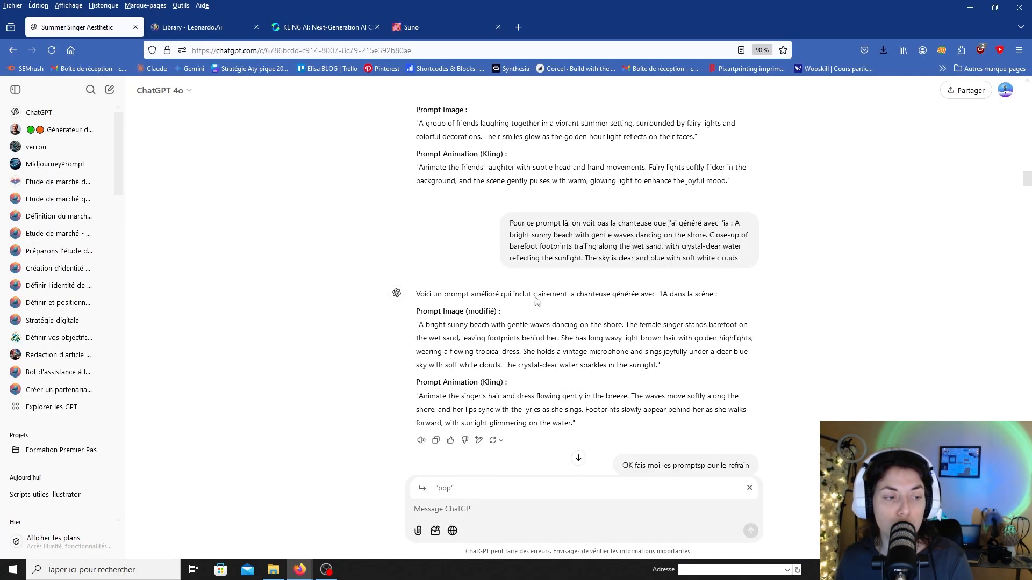
{"action": "mouse_move", "coordinate": [198, 32]}
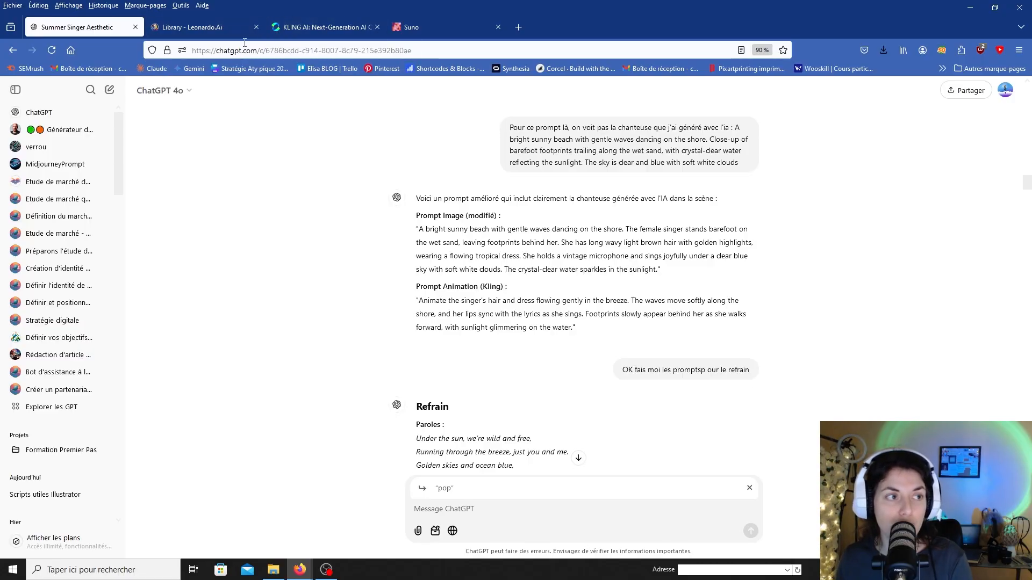
{"action": "left_click", "coordinate": [317, 27]}
{"action": "left_click", "coordinate": [172, 26]}
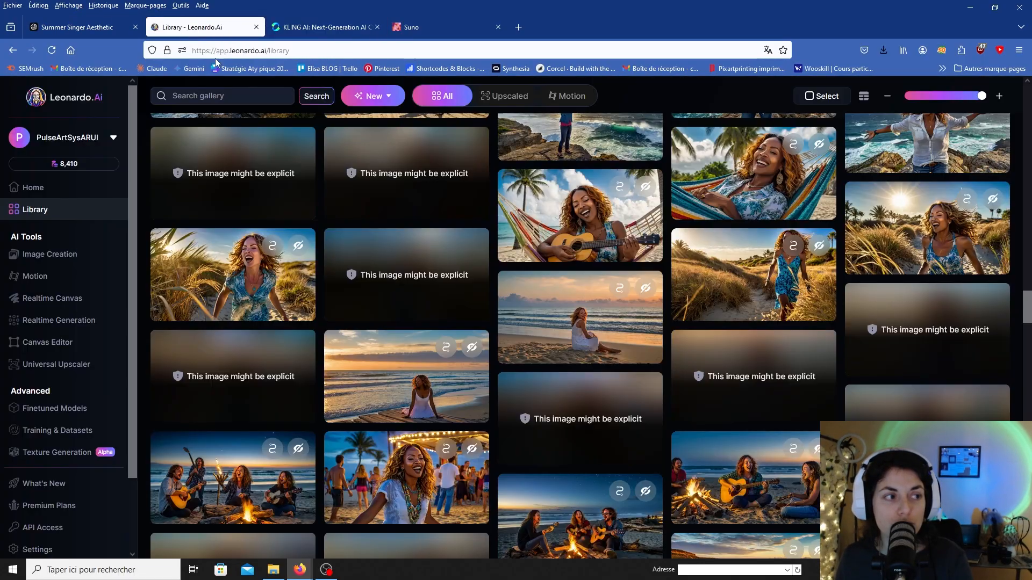
Download the Leonardo.Ai library image of the singer in sunglasses and a tropical dress under palm trees, and close its details.
{"action": "scroll", "coordinate": [591, 314], "scroll_direction": "down", "scroll_amount": 3}
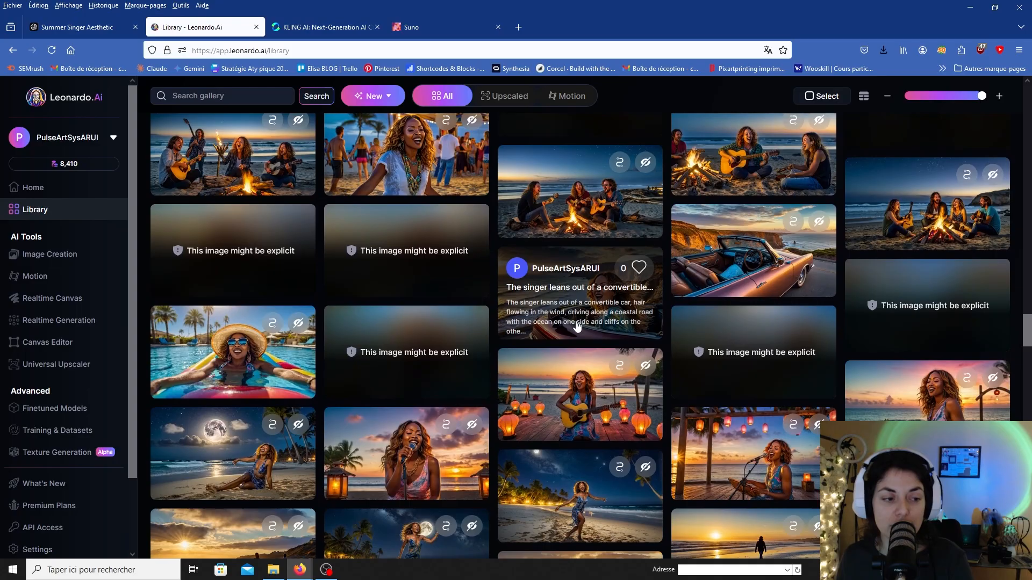
{"action": "scroll", "coordinate": [577, 326], "scroll_direction": "down", "scroll_amount": 15}
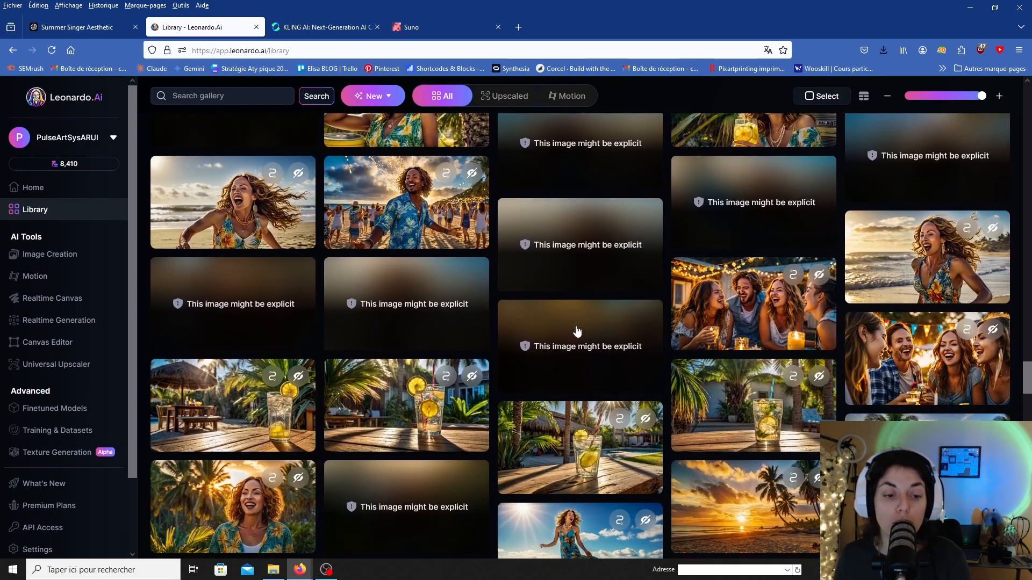
{"action": "scroll", "coordinate": [598, 346], "scroll_direction": "down", "scroll_amount": 5}
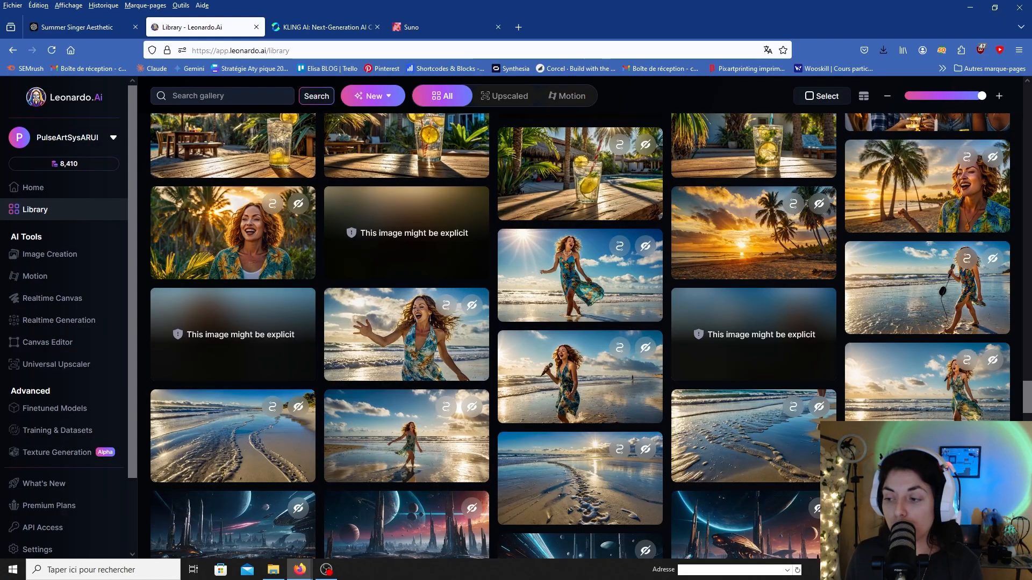
{"action": "scroll", "coordinate": [420, 371], "scroll_direction": "down", "scroll_amount": 10}
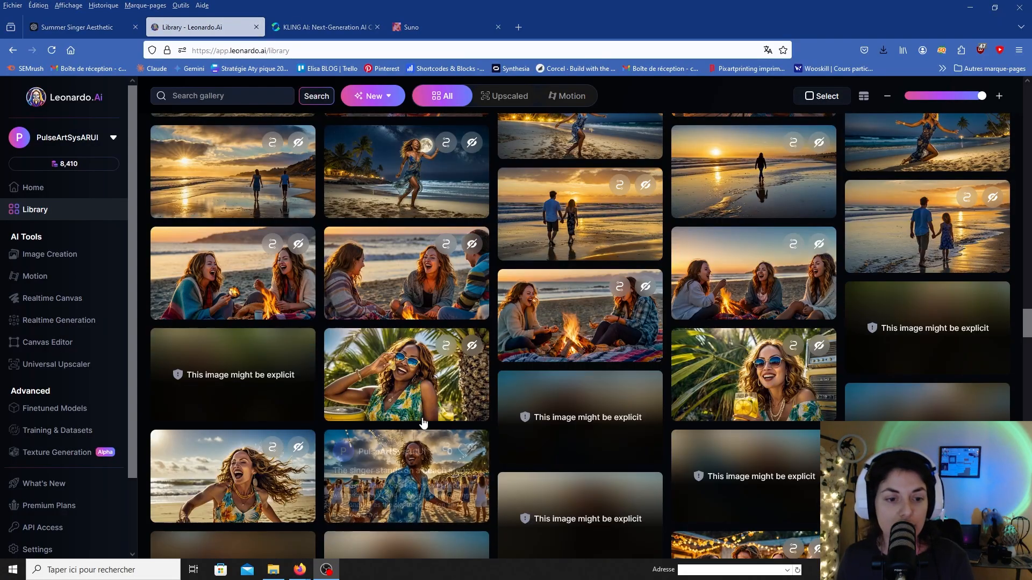
{"action": "left_click", "coordinate": [420, 344]}
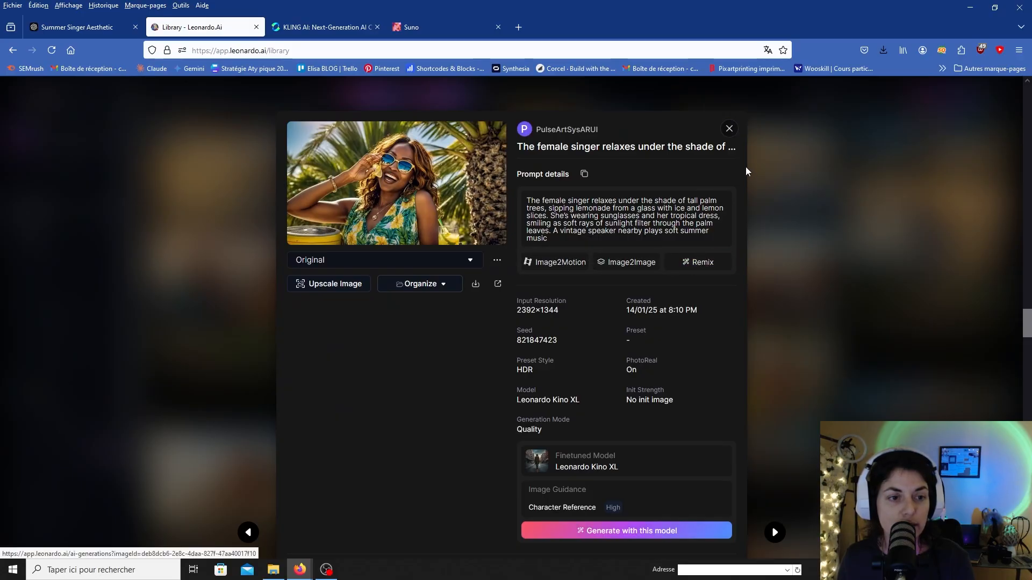
{"action": "left_click", "coordinate": [475, 284]}
{"action": "left_click", "coordinate": [795, 362]}
{"action": "left_click", "coordinate": [795, 362]}
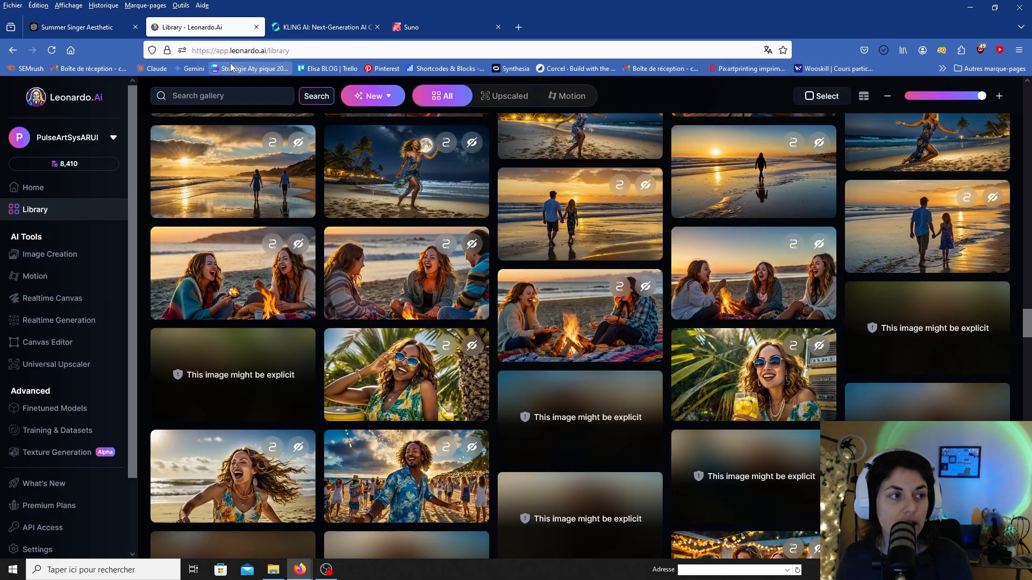
Switch to Kling AI and go from the AI Images page to the AI Videos generator.
{"action": "left_click", "coordinate": [299, 28]}
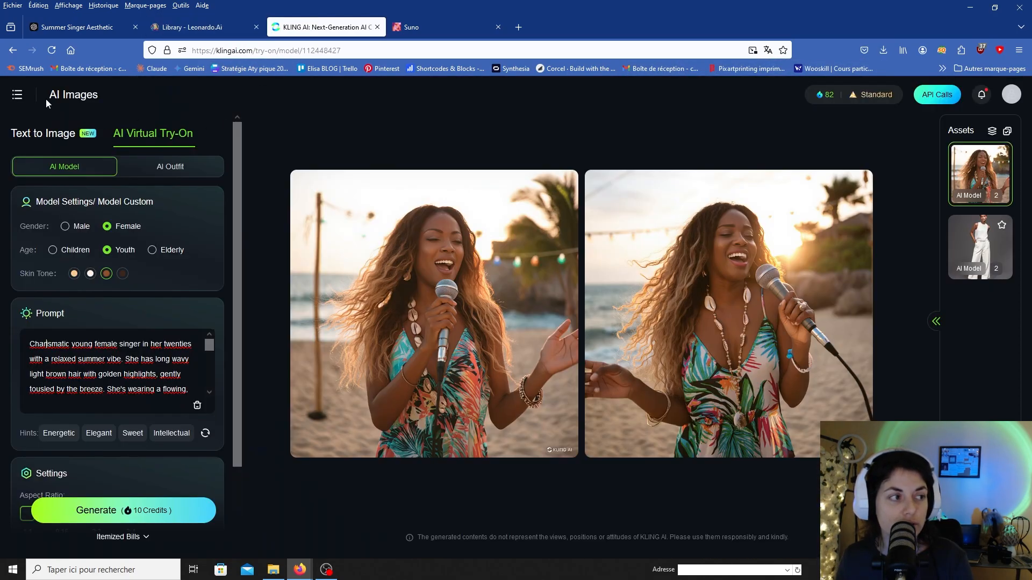
{"action": "left_click", "coordinate": [17, 97]}
{"action": "left_click", "coordinate": [47, 131]}
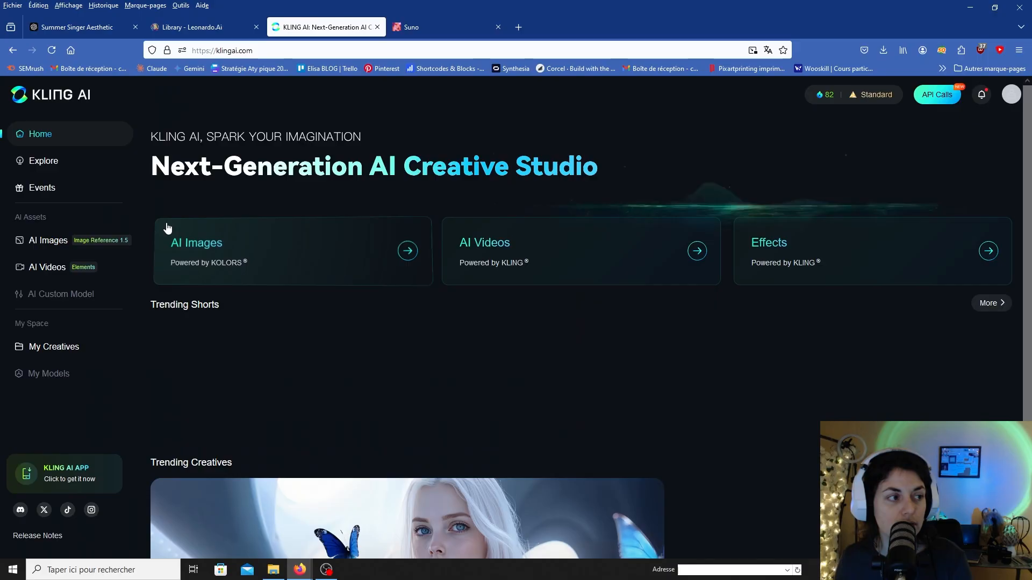
{"action": "left_click", "coordinate": [64, 268]}
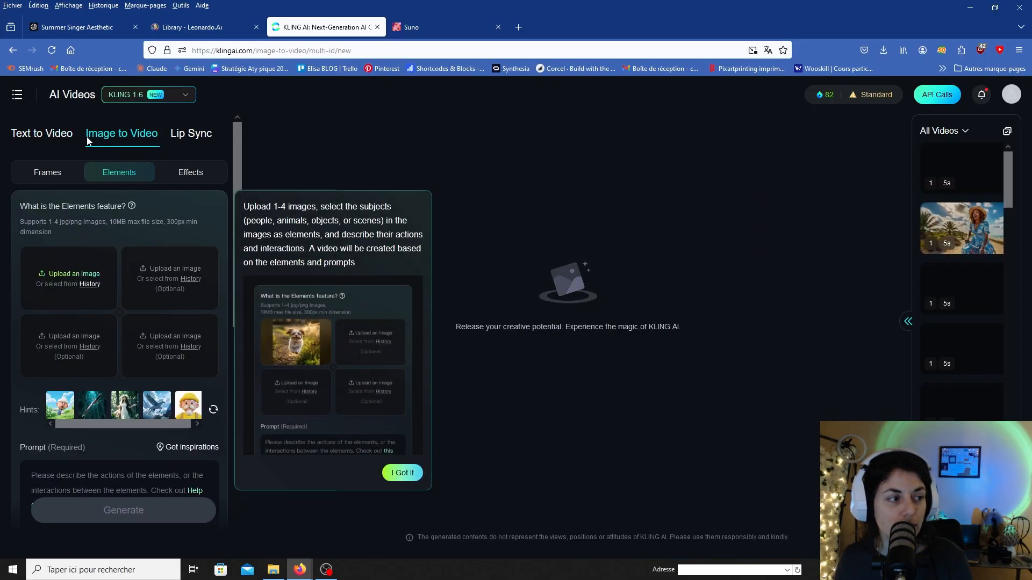
Upload the downloaded image of the singer in sunglasses as the first image for the Elements video.
{"action": "left_click", "coordinate": [62, 274]}
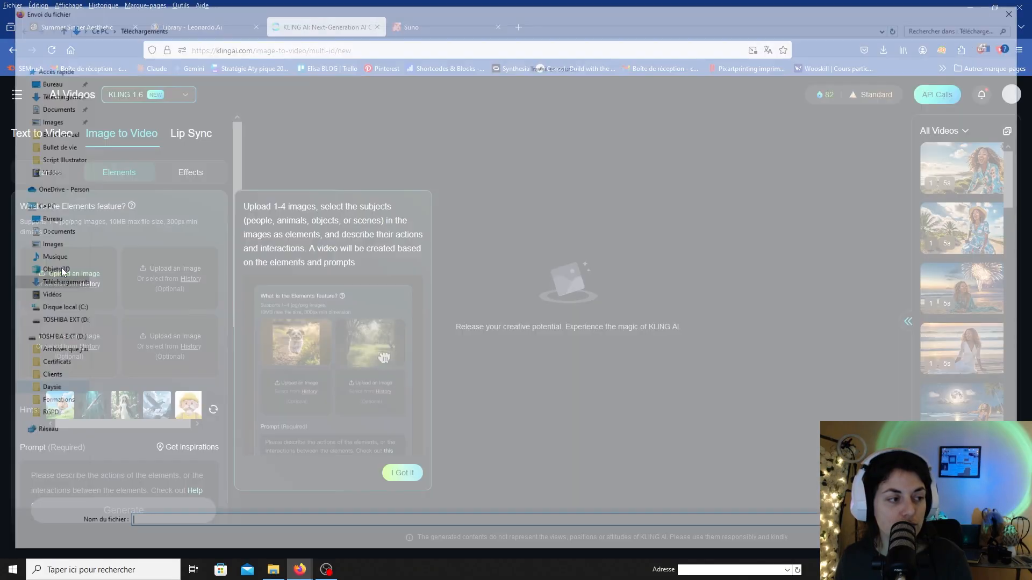
{"action": "double_click", "coordinate": [105, 153]}
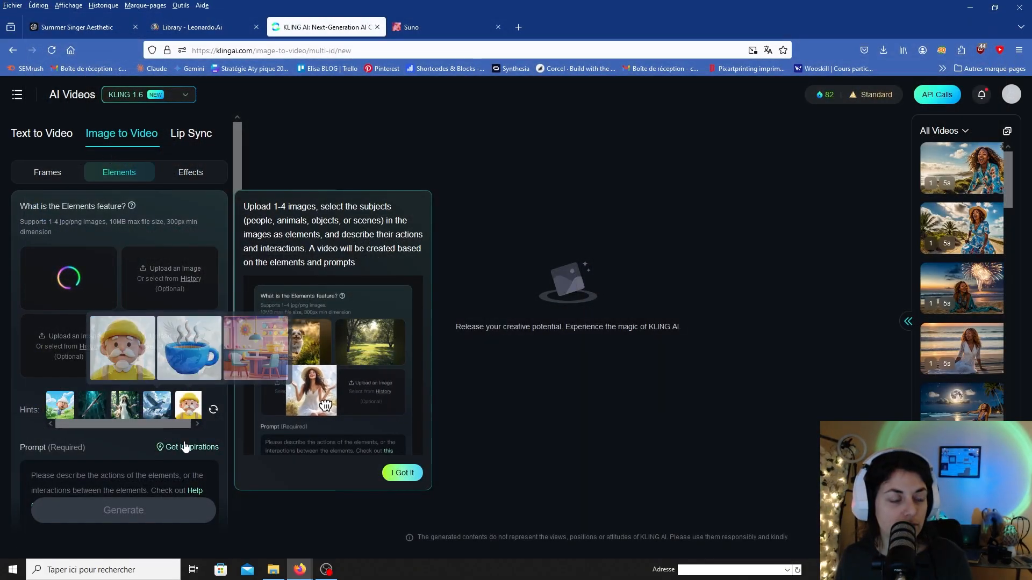
{"action": "scroll", "coordinate": [95, 353], "scroll_direction": "down", "scroll_amount": 2}
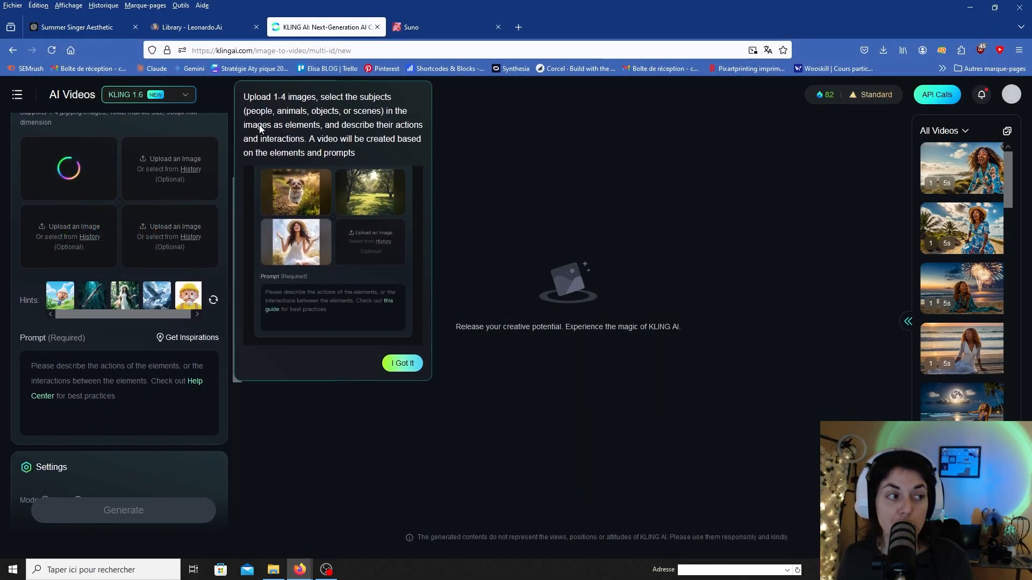
In ChatGPT, copy the Kling animation prompt for the first two lines of the Refrain, about the singer running along the shore.
{"action": "left_click", "coordinate": [61, 29]}
{"action": "scroll", "coordinate": [532, 270], "scroll_direction": "down", "scroll_amount": 6}
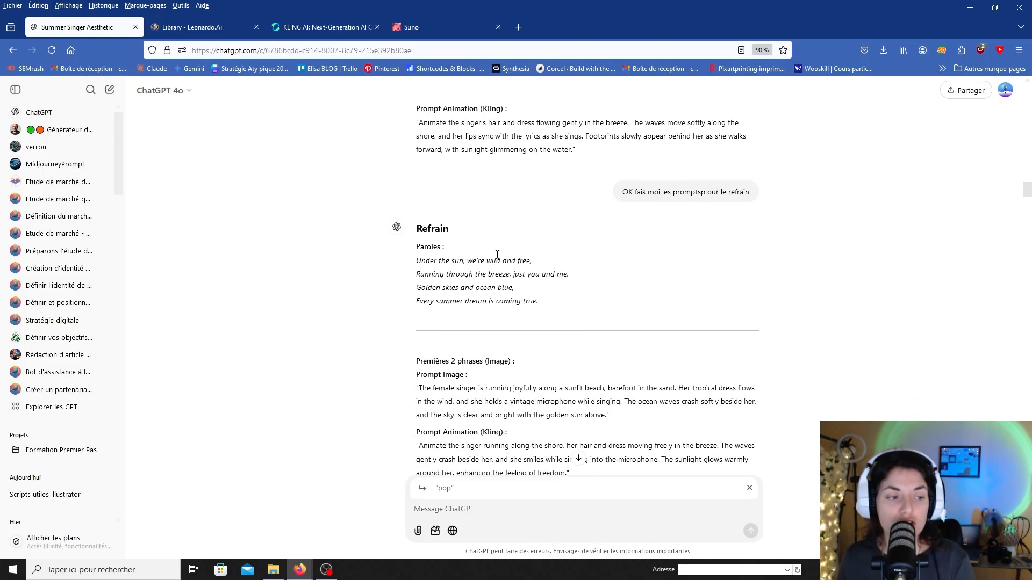
{"action": "left_click_drag", "start_coordinate": [412, 260], "coordinate": [535, 286]}
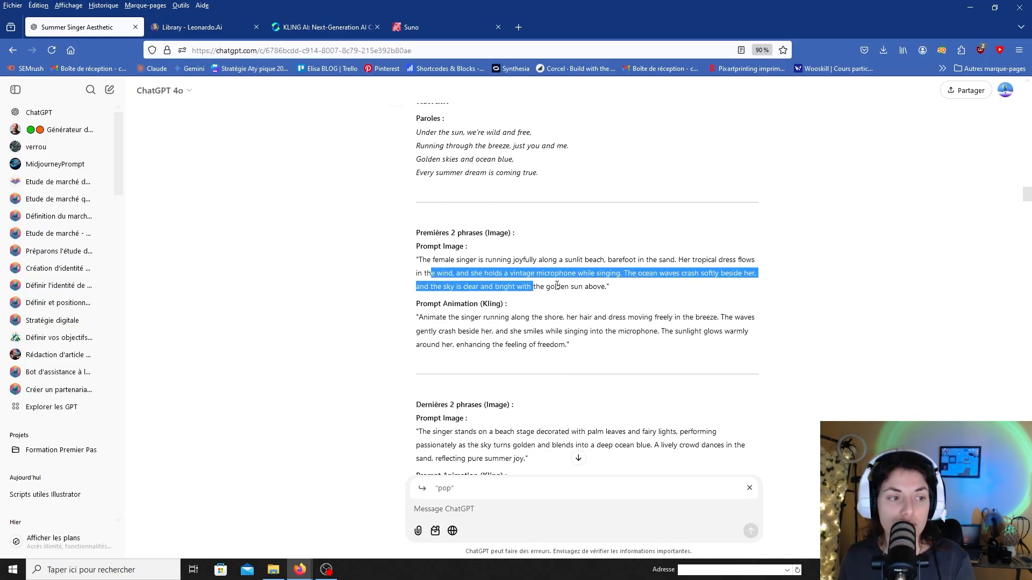
{"action": "left_click_drag", "start_coordinate": [609, 286], "coordinate": [416, 258]}
{"action": "left_click", "coordinate": [428, 305]}
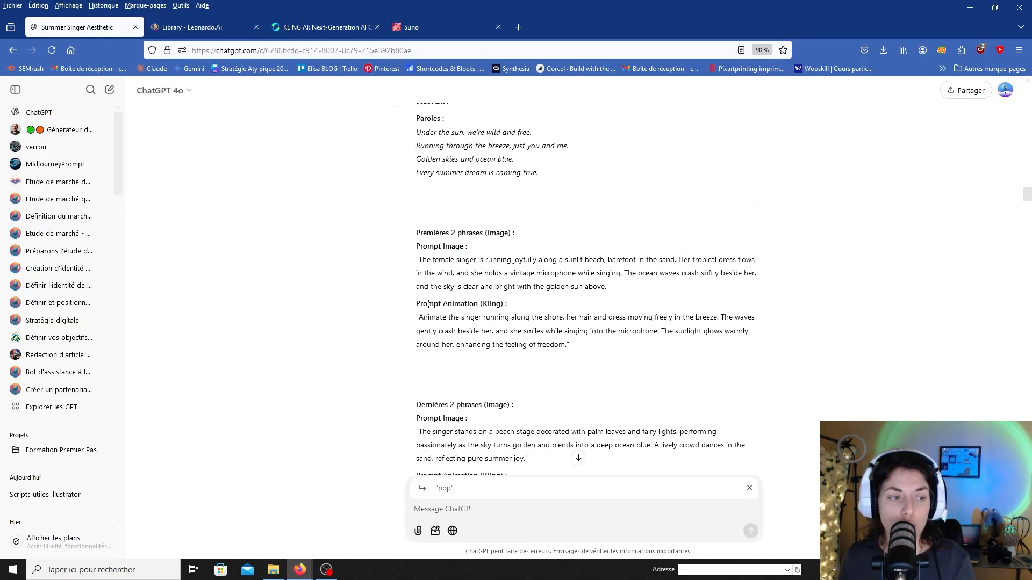
{"action": "triple_click", "coordinate": [453, 321]}
{"action": "right_click", "coordinate": [454, 323]}
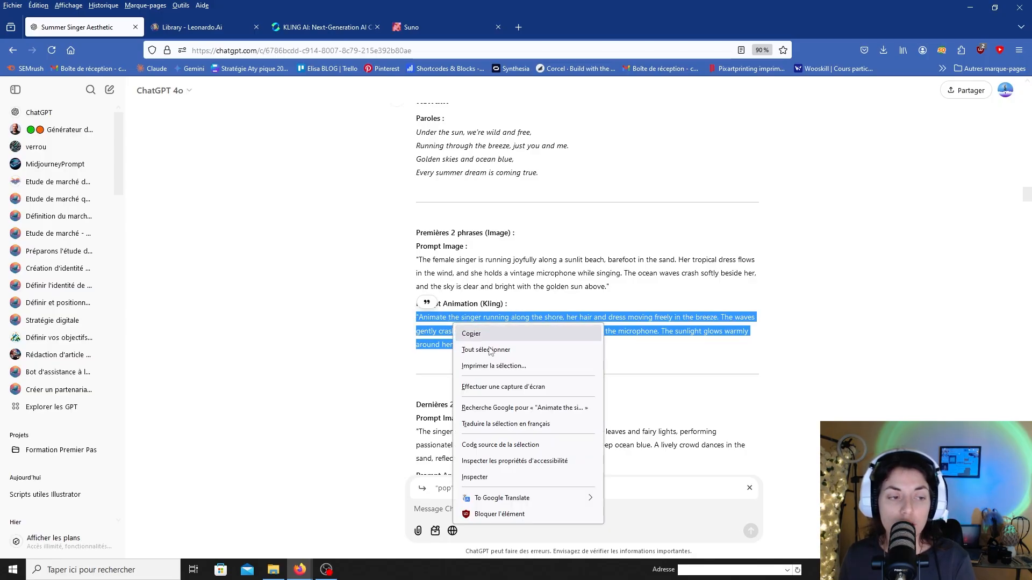
{"action": "left_click", "coordinate": [493, 336]}
Return to Kling AI and review the video's prompt field, mode, duration, aspect ratio, generating count and negative prompt options.
{"action": "left_click", "coordinate": [191, 28]}
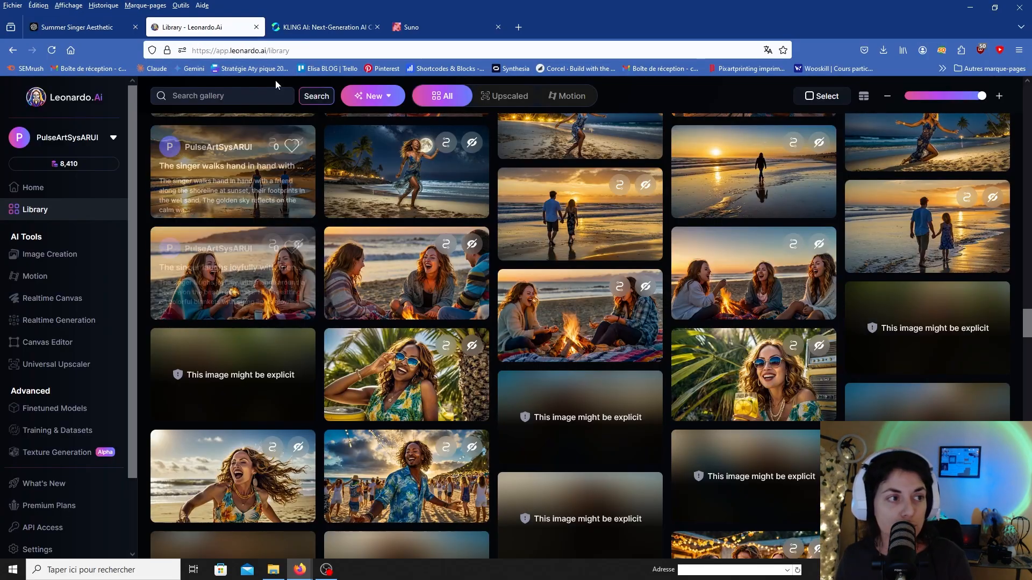
{"action": "left_click", "coordinate": [288, 31]}
{"action": "scroll", "coordinate": [65, 356], "scroll_direction": "down", "scroll_amount": 1}
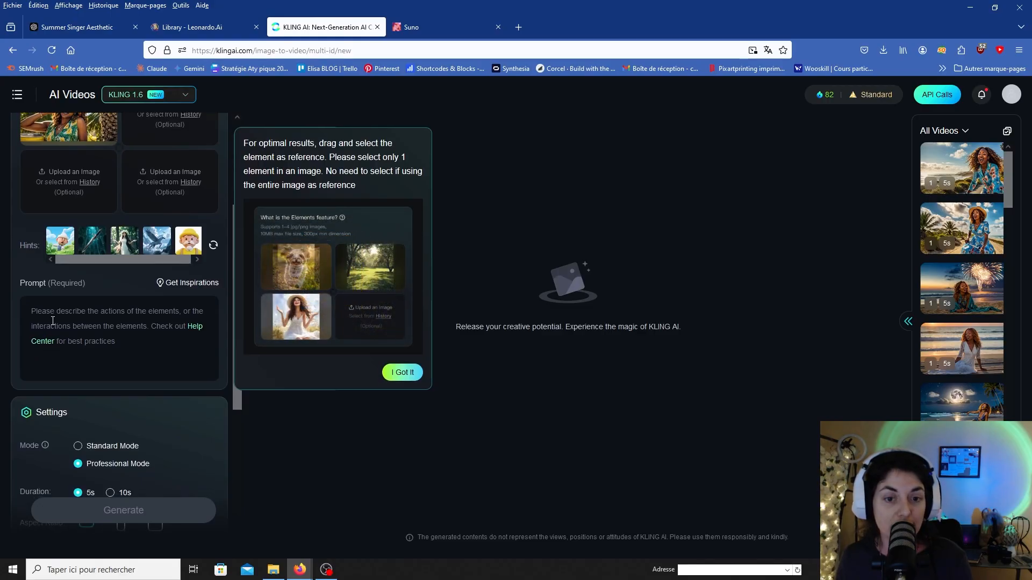
{"action": "scroll", "coordinate": [99, 326], "scroll_direction": "down", "scroll_amount": 3}
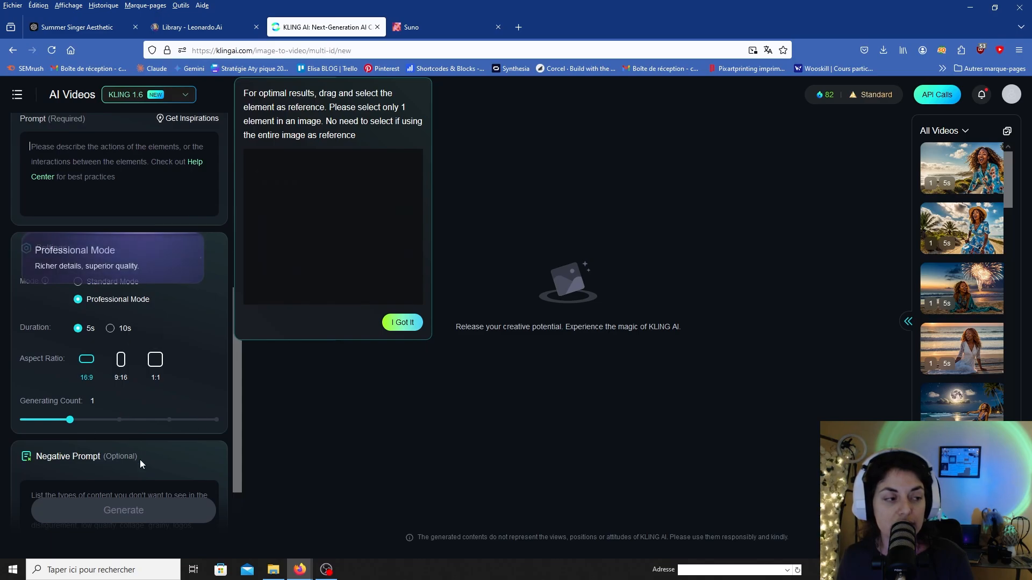
{"action": "mouse_move", "coordinate": [326, 569]}
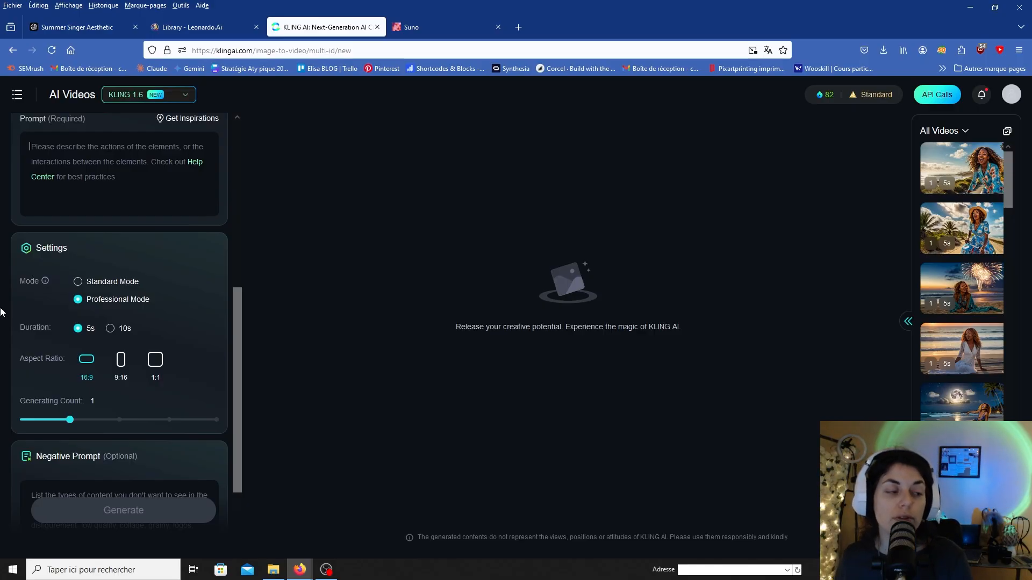
{"action": "scroll", "coordinate": [138, 283], "scroll_direction": "down", "scroll_amount": 2}
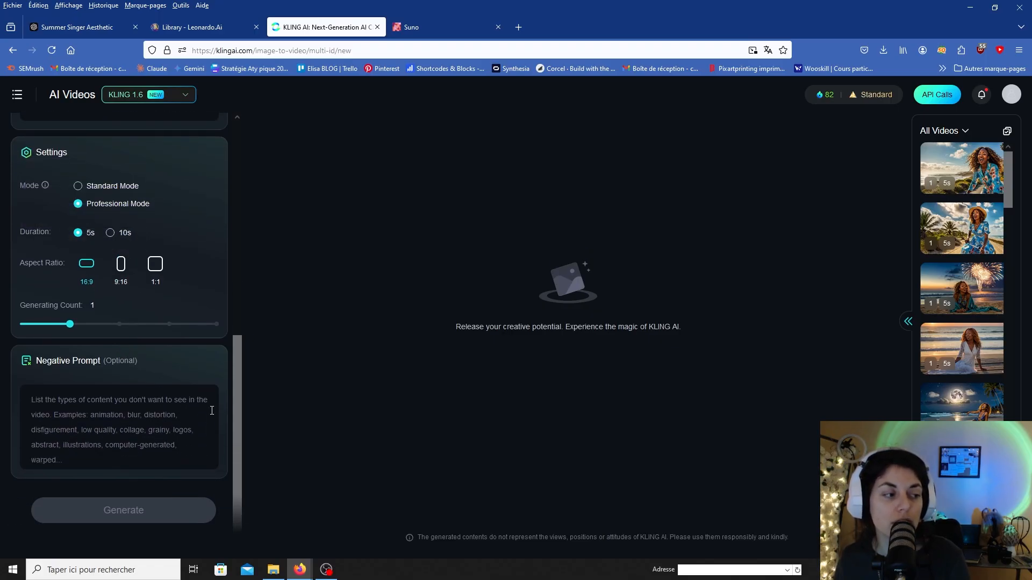
{"action": "scroll", "coordinate": [185, 389], "scroll_direction": "up", "scroll_amount": 6}
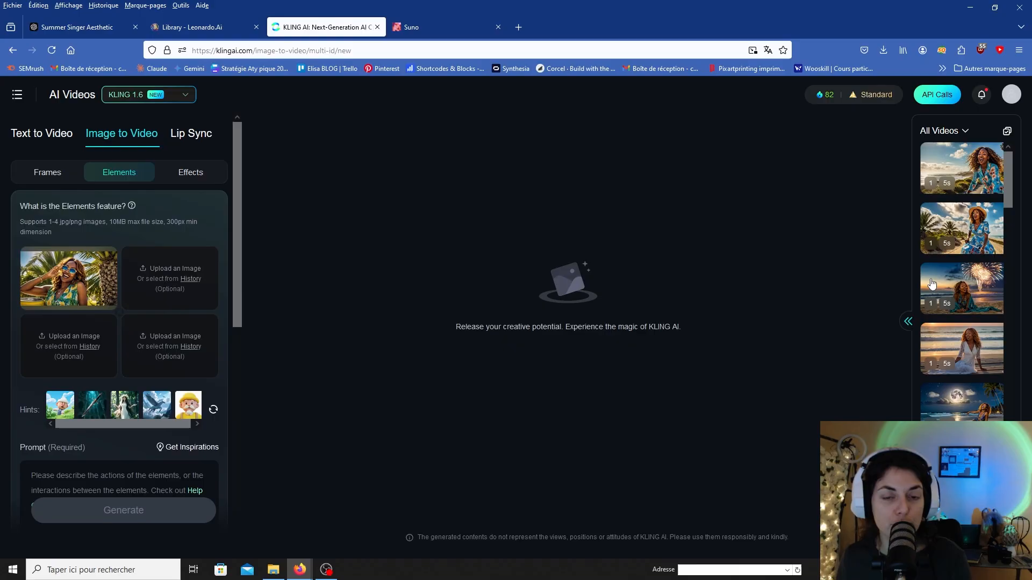
Browse the previously generated Kling videos and view the one of the singer with lemonade beside the vintage speaker.
{"action": "scroll", "coordinate": [993, 229], "scroll_direction": "down", "scroll_amount": 10}
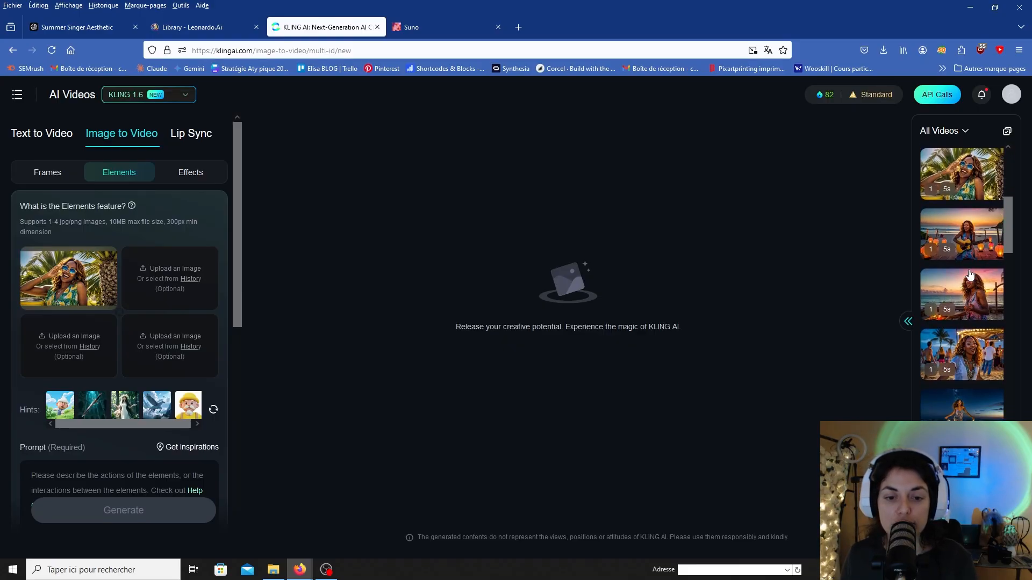
{"action": "scroll", "coordinate": [963, 322], "scroll_direction": "down", "scroll_amount": 5}
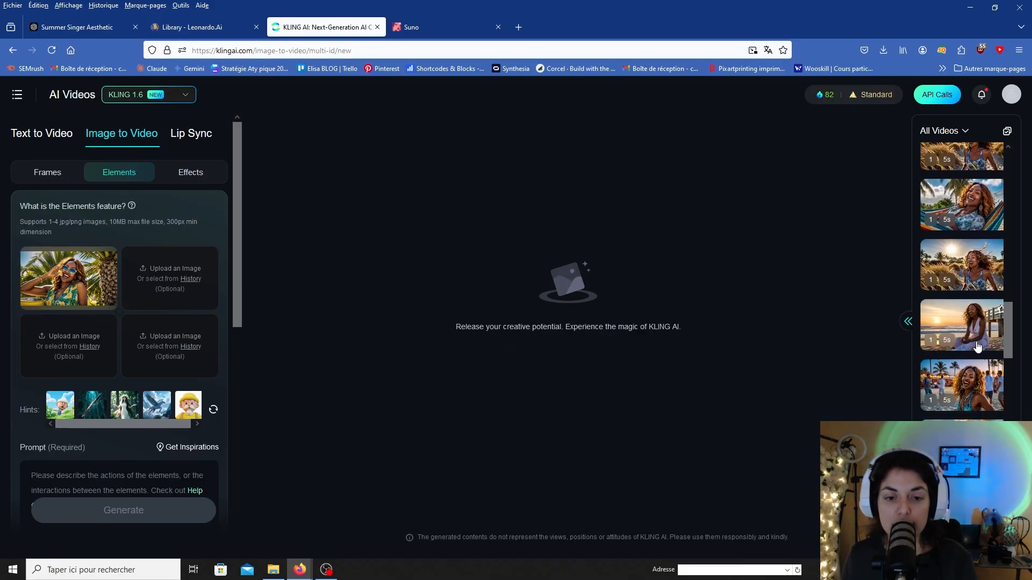
{"action": "scroll", "coordinate": [953, 327], "scroll_direction": "down", "scroll_amount": 5}
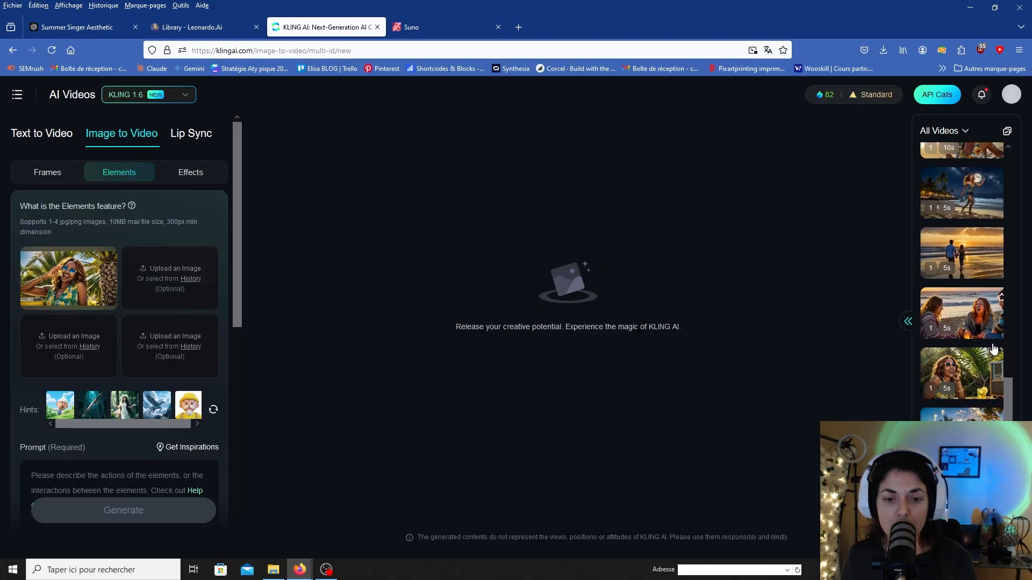
{"action": "left_click", "coordinate": [242, 33]}
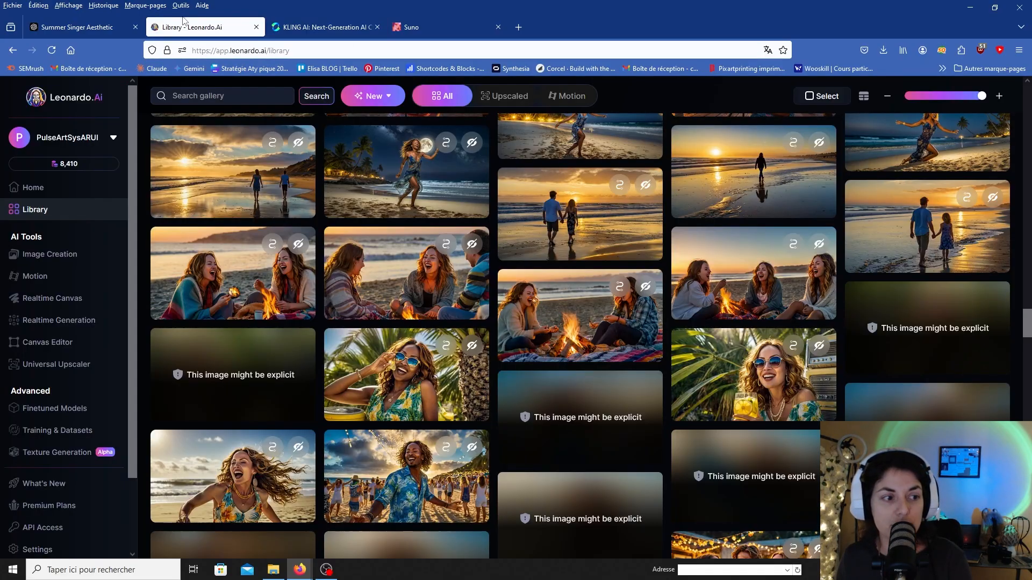
{"action": "left_click", "coordinate": [380, 31]}
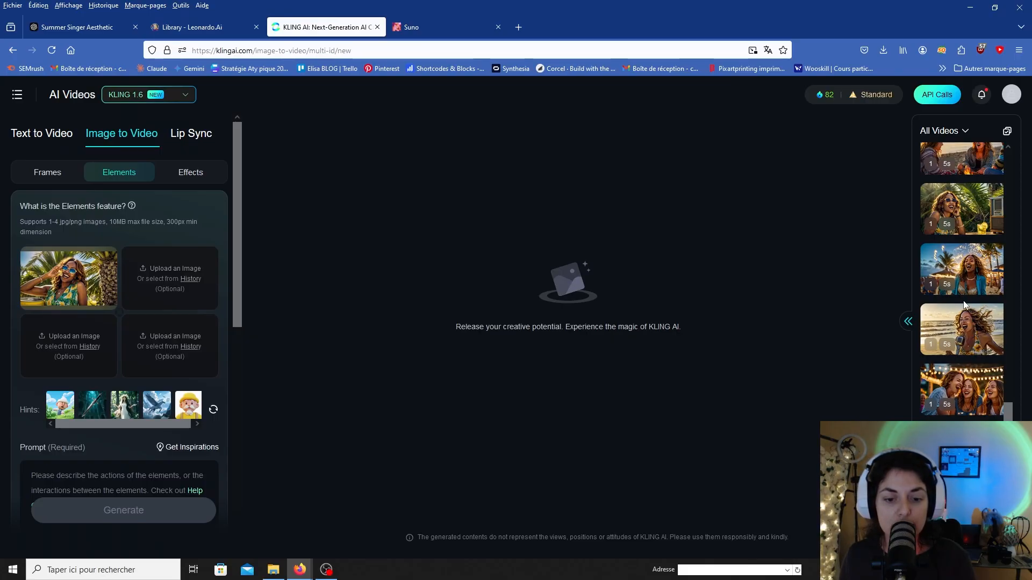
{"action": "left_click", "coordinate": [974, 198]}
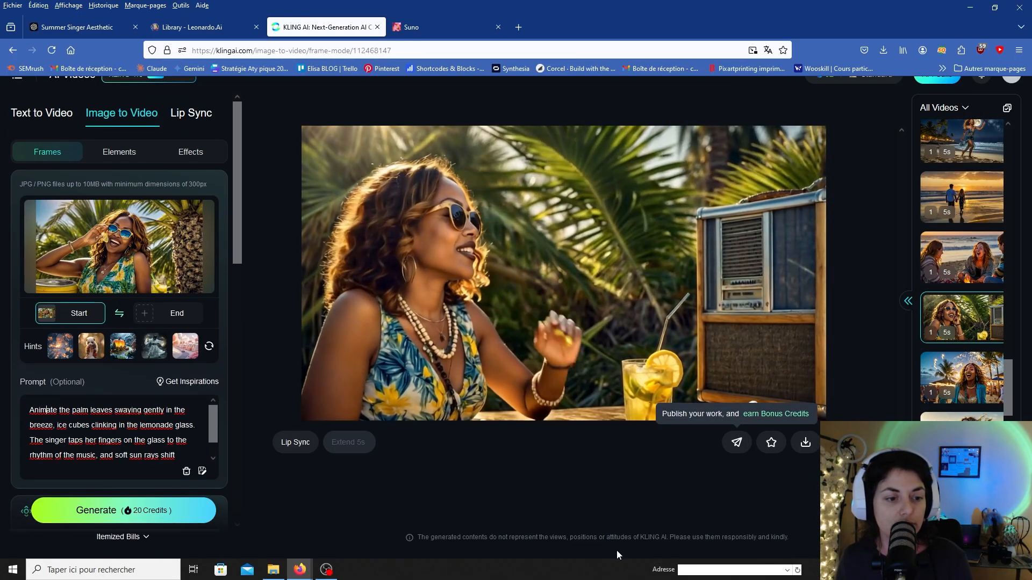
{"action": "scroll", "coordinate": [962, 344], "scroll_direction": "down", "scroll_amount": 5}
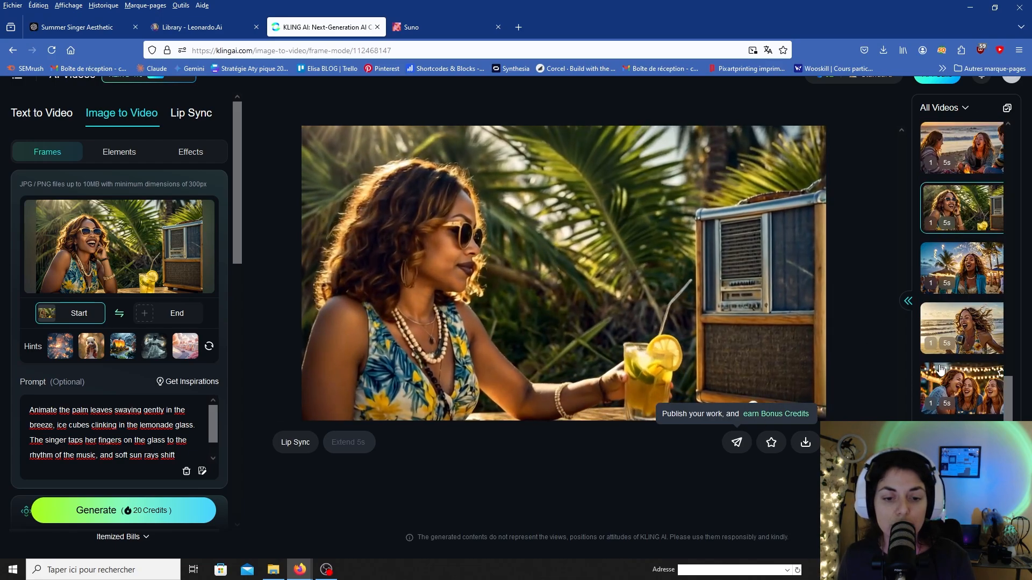
Review more generated Kling clips, including the jungle singer, lemonade table, laughing friends, beach singer and couple at sunset.
{"action": "scroll", "coordinate": [966, 341], "scroll_direction": "up", "scroll_amount": 1}
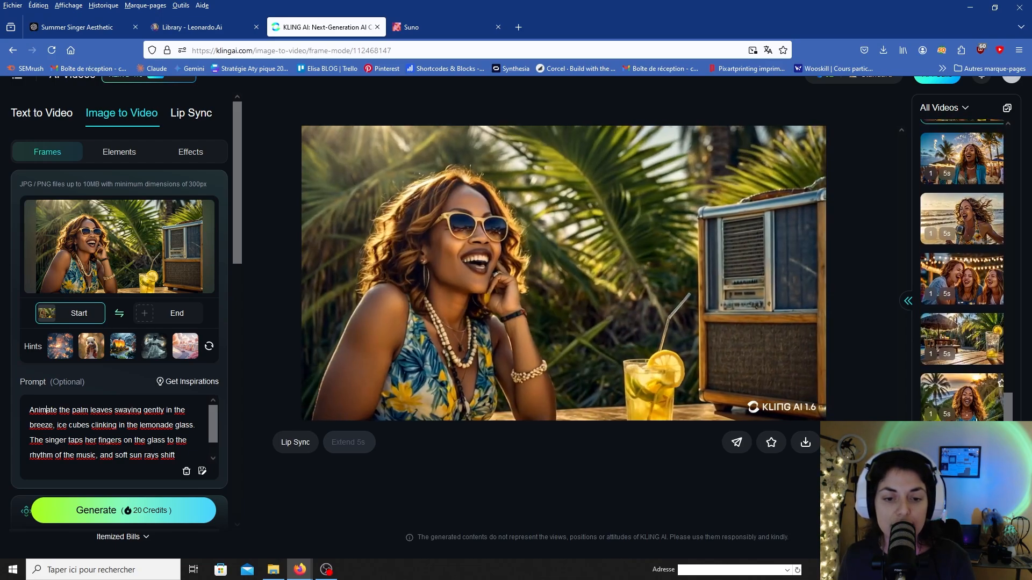
{"action": "left_click", "coordinate": [975, 336]}
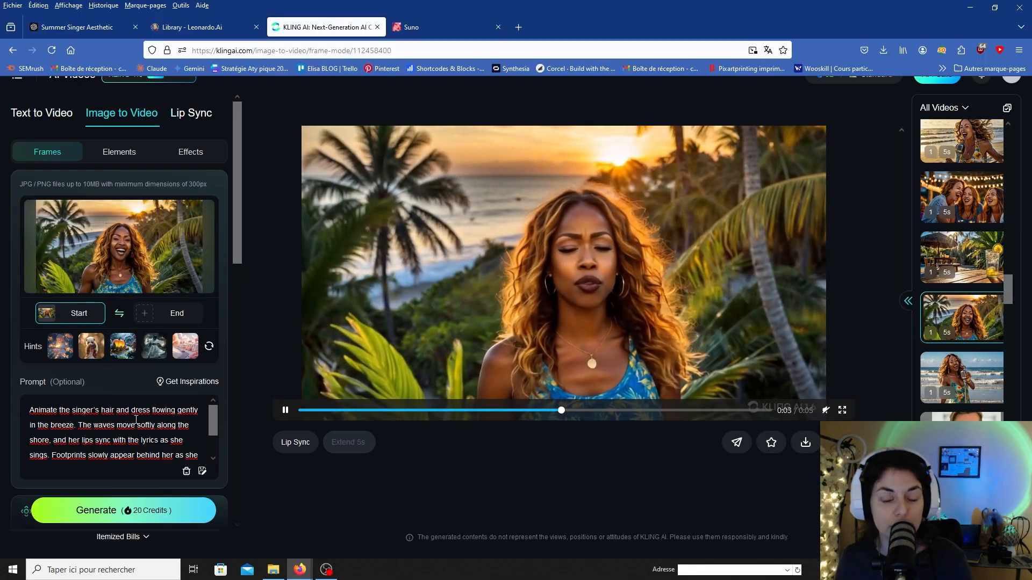
{"action": "scroll", "coordinate": [81, 397], "scroll_direction": "down", "scroll_amount": 1}
{"action": "scroll", "coordinate": [81, 396], "scroll_direction": "down", "scroll_amount": 1}
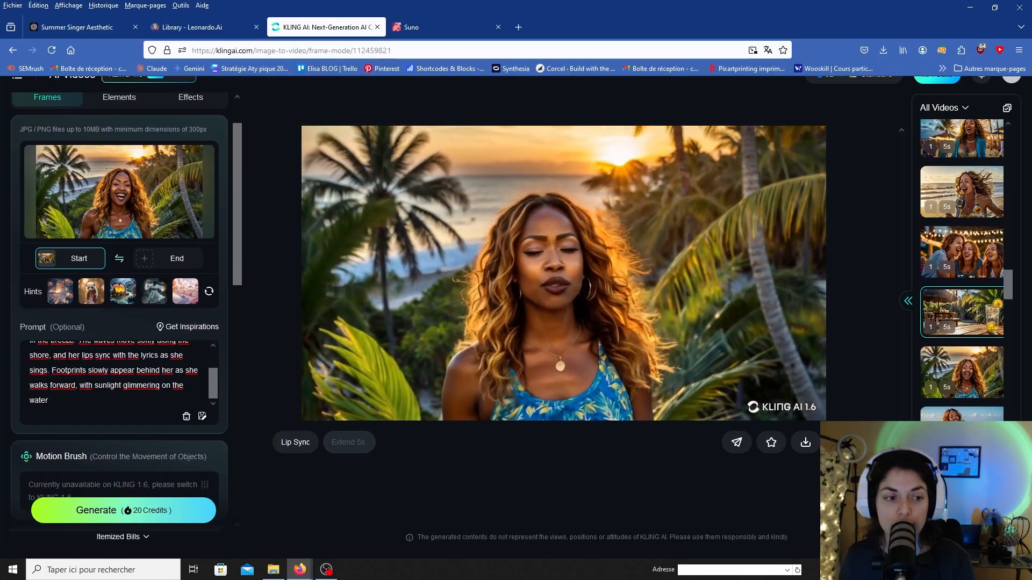
{"action": "left_click", "coordinate": [962, 257]}
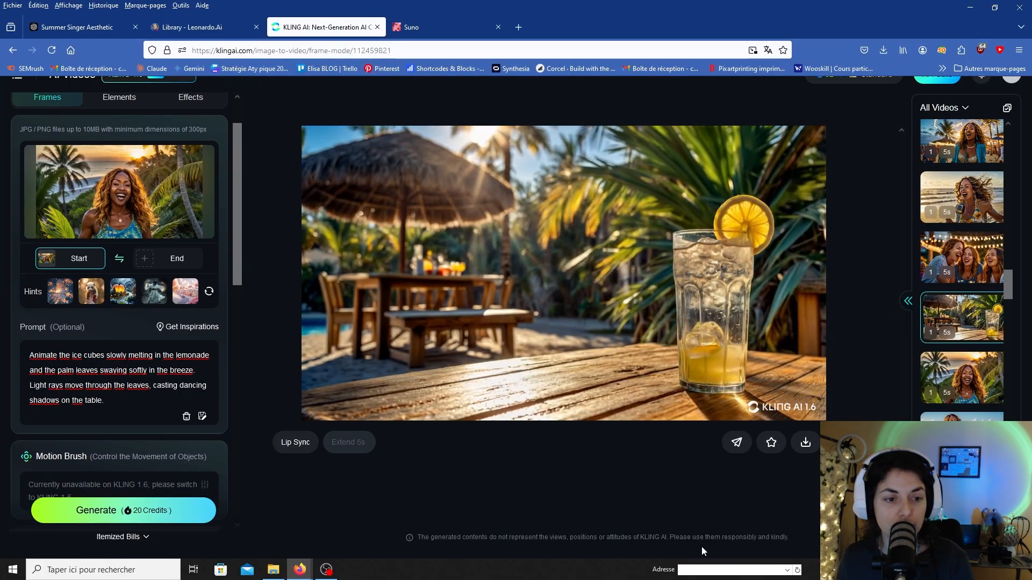
{"action": "scroll", "coordinate": [972, 289], "scroll_direction": "up", "scroll_amount": 1}
{"action": "left_click", "coordinate": [983, 324]}
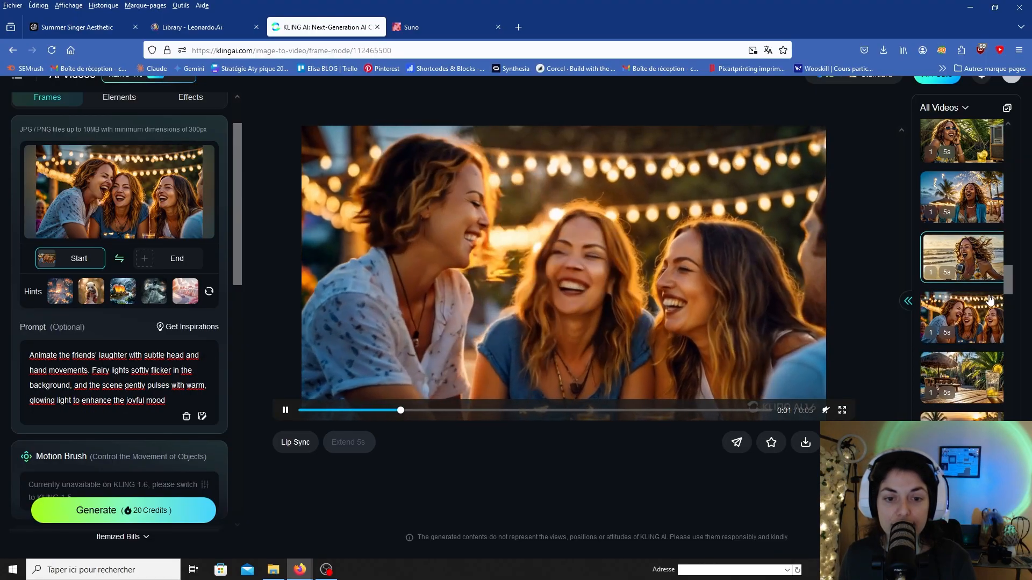
{"action": "left_click", "coordinate": [976, 274]}
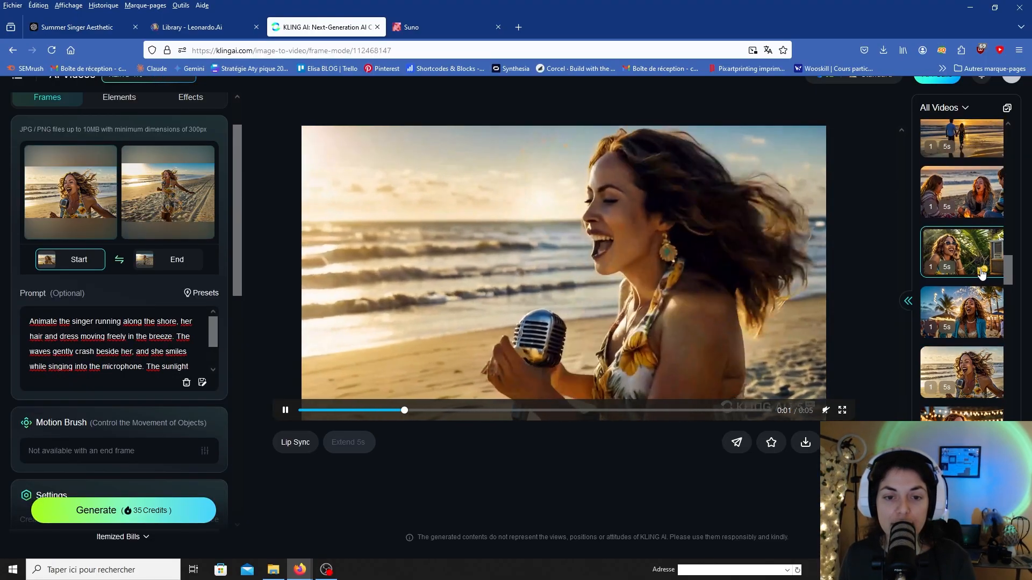
{"action": "left_click", "coordinate": [982, 272]}
{"action": "left_click", "coordinate": [987, 269]}
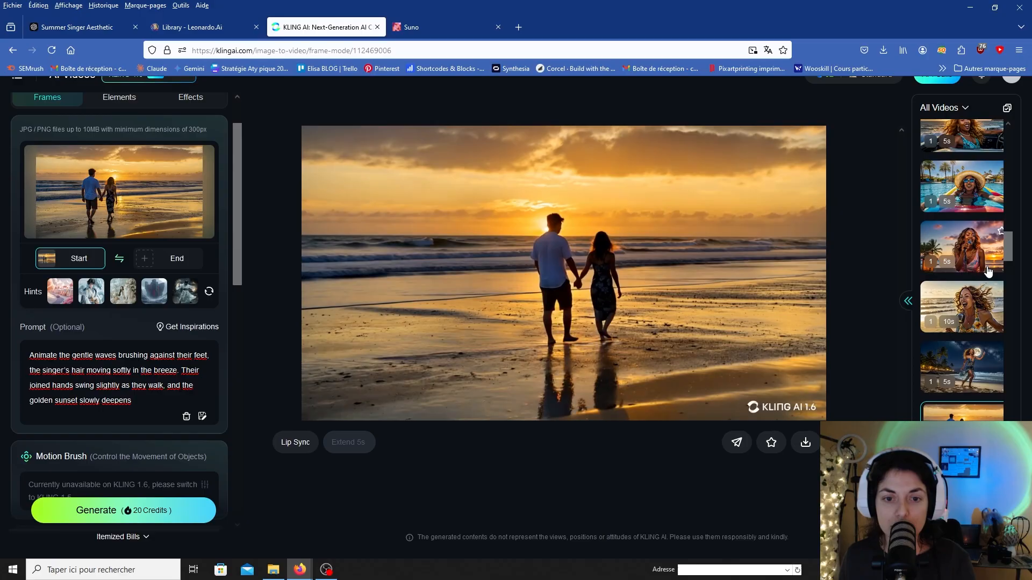
Open the clip of the singer at the microphone between lanterns and save its MP4 file to the computer.
{"action": "left_click", "coordinate": [984, 257]}
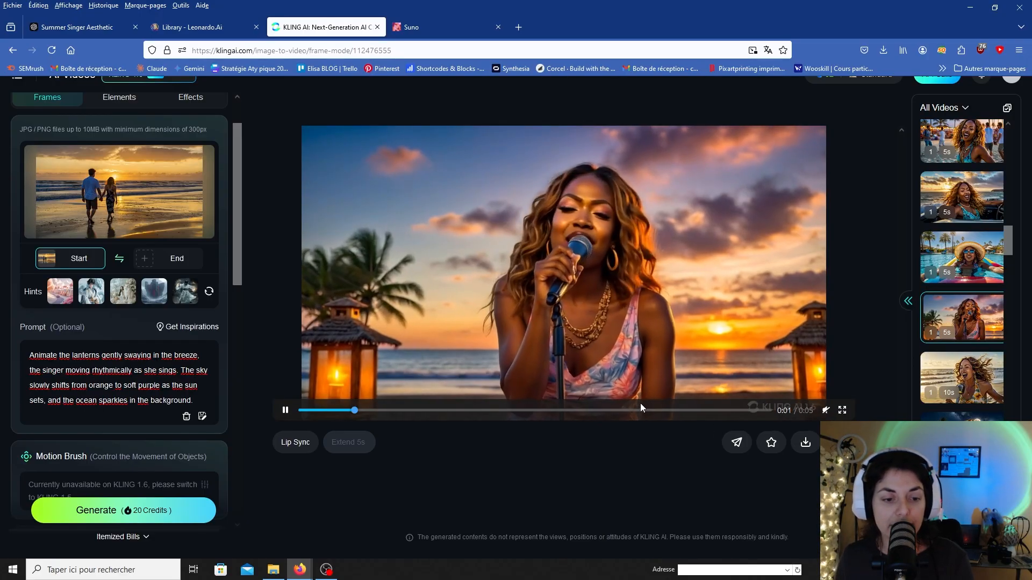
{"action": "scroll", "coordinate": [979, 299], "scroll_direction": "up", "scroll_amount": 1}
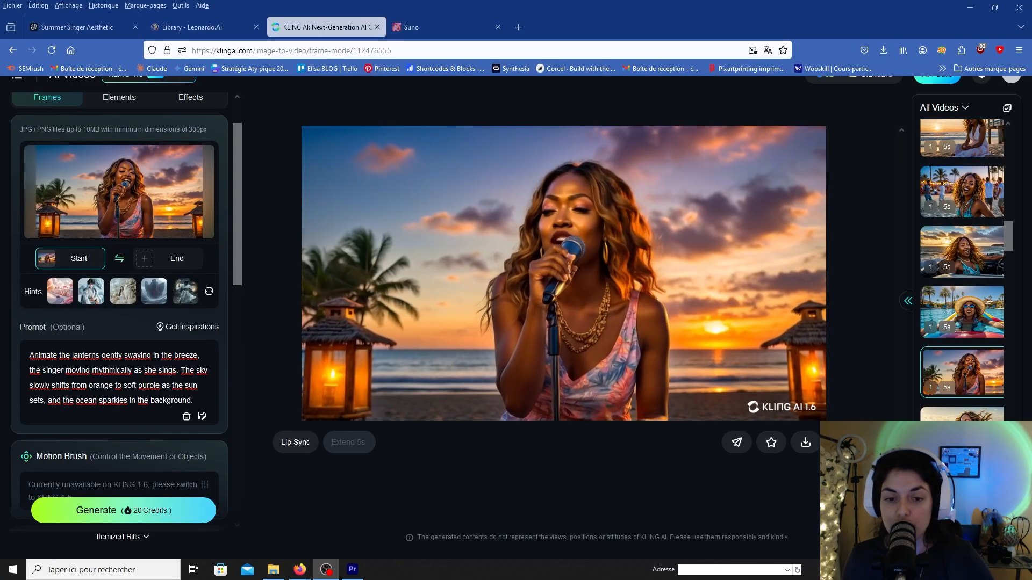
{"action": "left_click", "coordinate": [805, 443]}
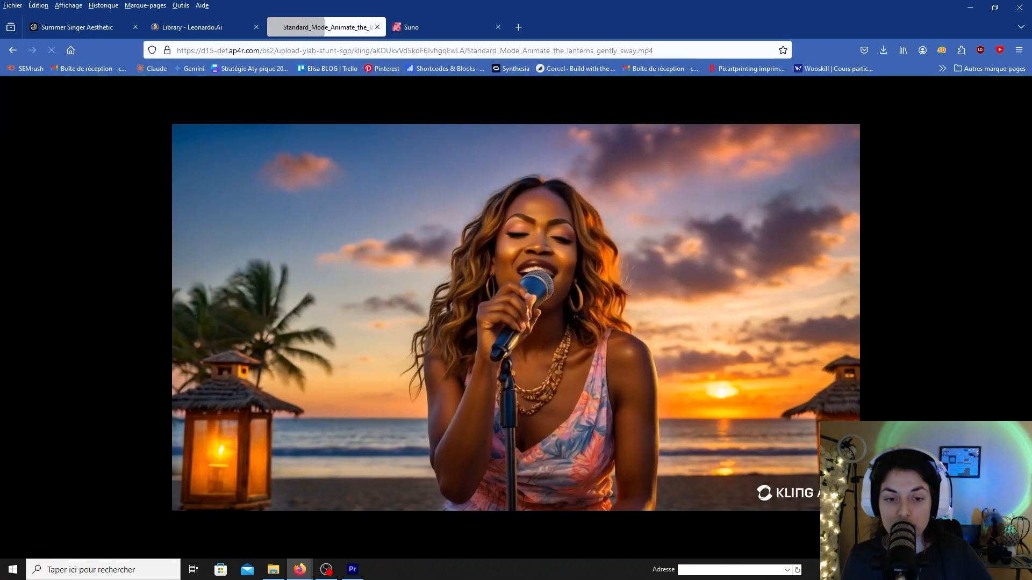
{"action": "right_click", "coordinate": [378, 178]}
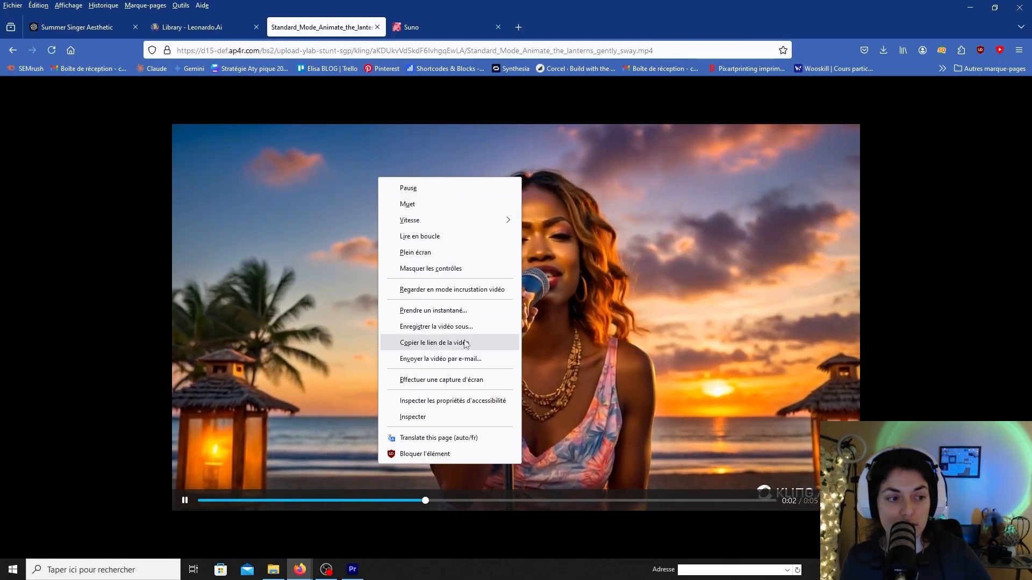
{"action": "left_click", "coordinate": [436, 326]}
{"action": "key", "text": "Return"}
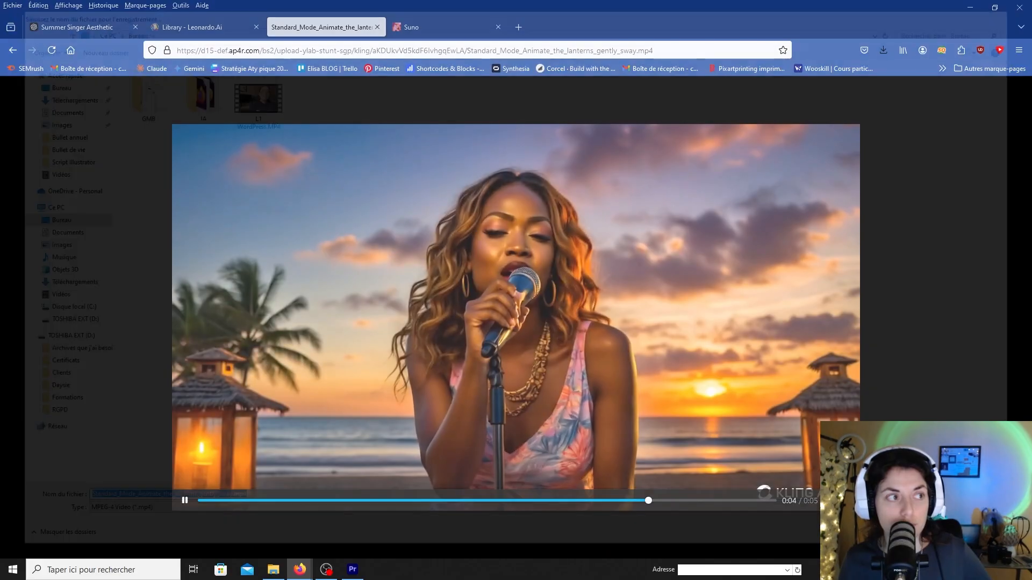
Switch to Premiere Pro and place the "Under the Sun" song on audio track A1 at the start of the sequence.
{"action": "left_click", "coordinate": [353, 569]}
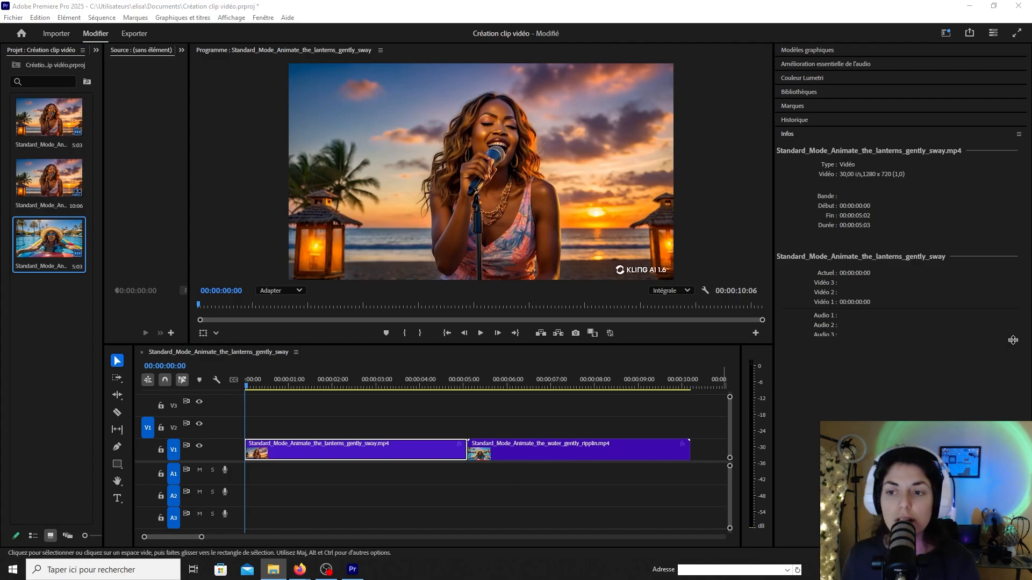
{"action": "left_click_drag", "start_coordinate": [1031, 516], "coordinate": [249, 478]}
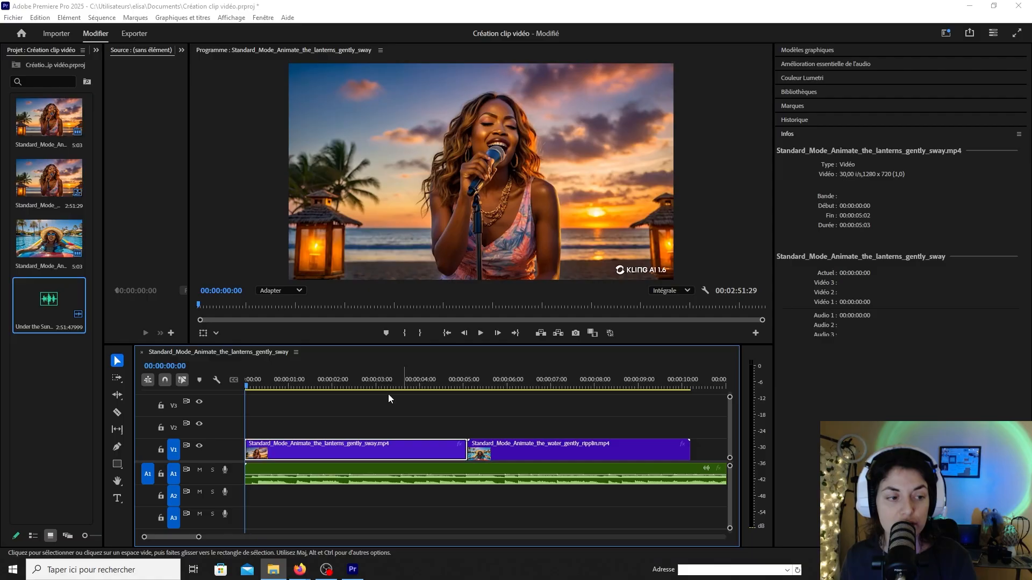
{"action": "scroll", "coordinate": [501, 462], "scroll_direction": "right", "scroll_amount": 5}
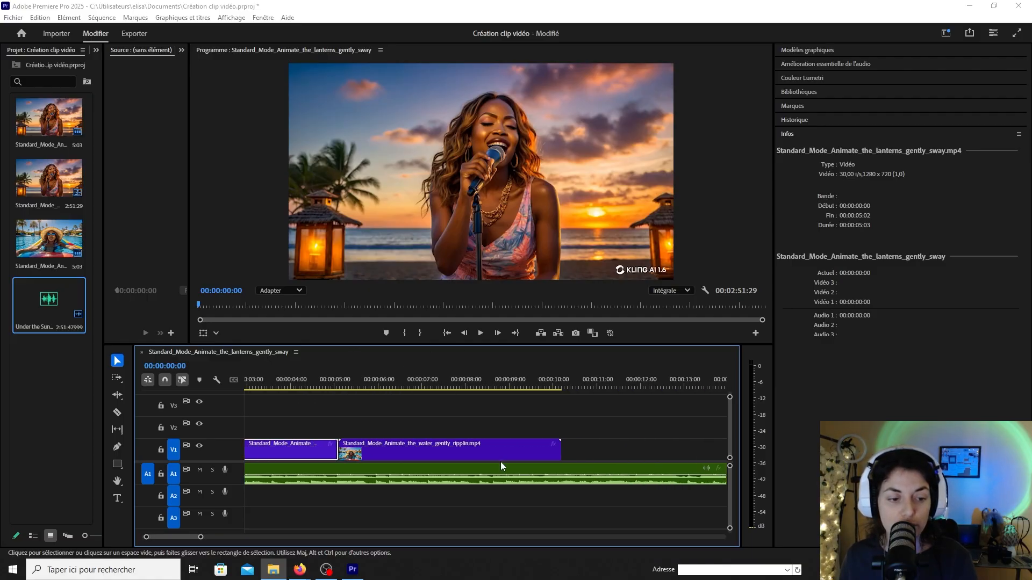
{"action": "scroll", "coordinate": [501, 462], "scroll_direction": "left", "scroll_amount": 4}
{"action": "scroll", "coordinate": [501, 462], "scroll_direction": "right", "scroll_amount": 8}
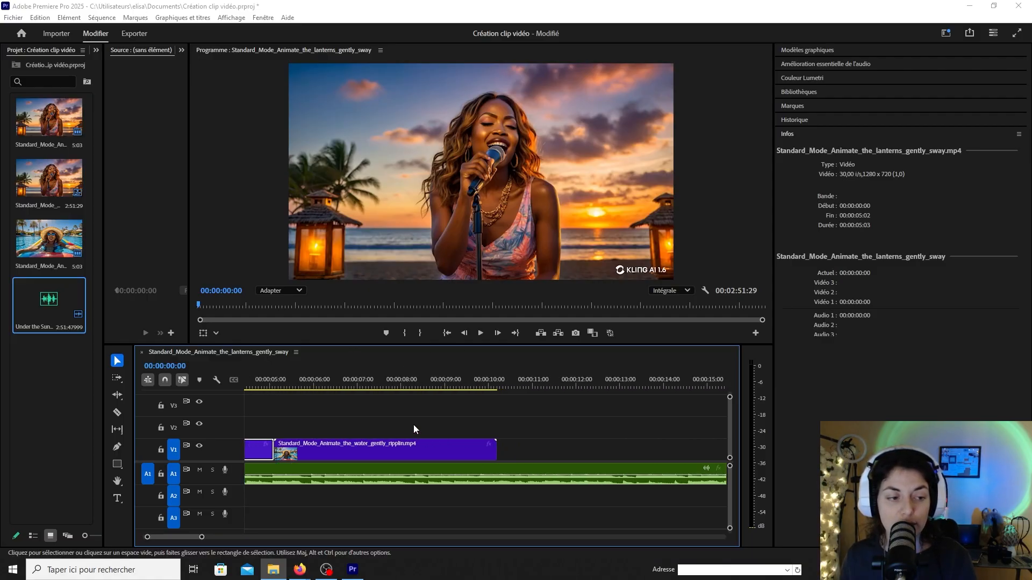
{"action": "scroll", "coordinate": [566, 423], "scroll_direction": "right", "scroll_amount": 2}
{"action": "scroll", "coordinate": [441, 411], "scroll_direction": "left", "scroll_amount": 10}
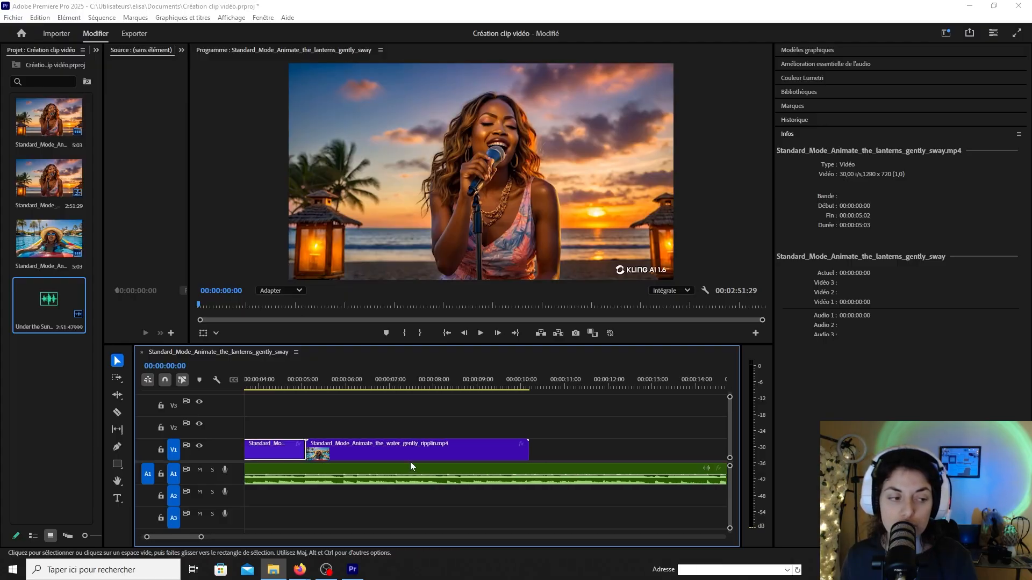
{"action": "scroll", "coordinate": [352, 446], "scroll_direction": "left", "scroll_amount": 1}
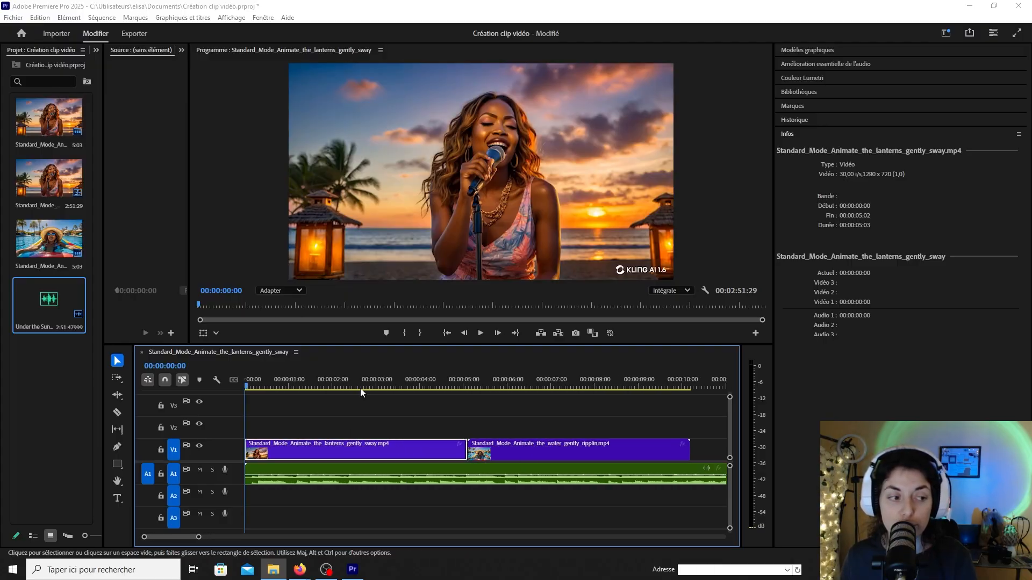
Play the sequence up to 00:00:01:29 and split the lanterns clip there with the Razor tool.
{"action": "left_click", "coordinate": [482, 337]}
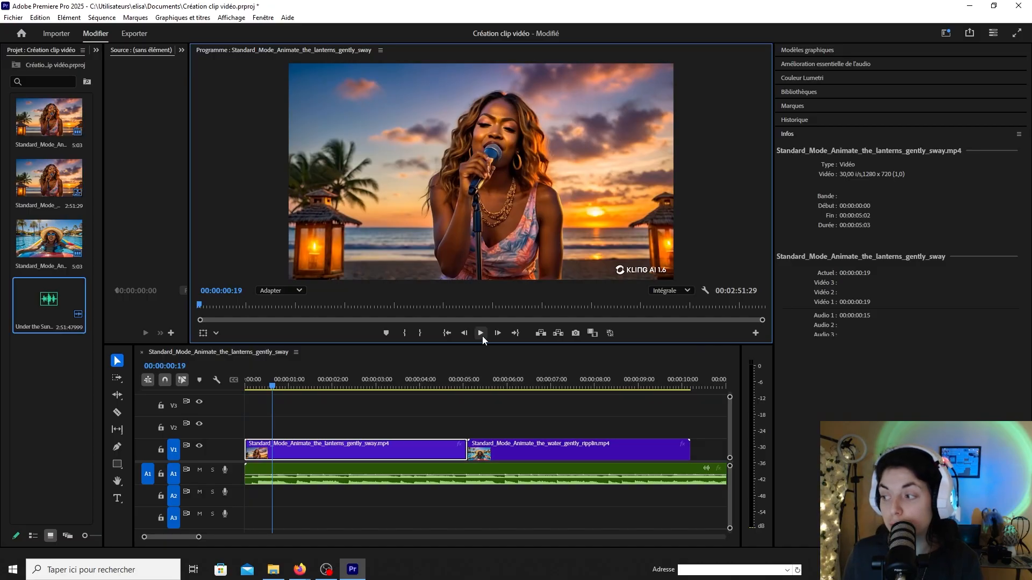
{"action": "left_click", "coordinate": [482, 337]}
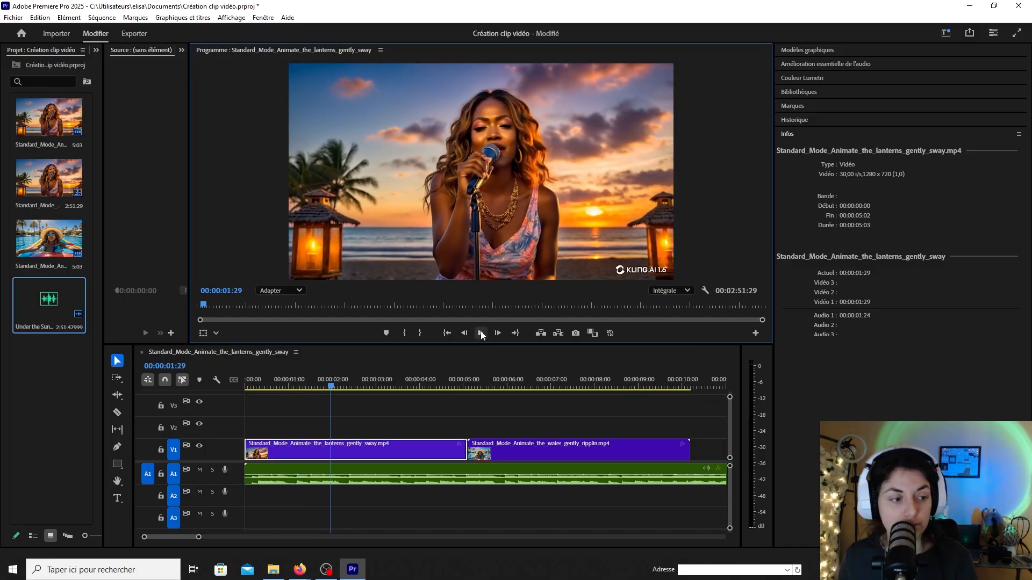
{"action": "left_click", "coordinate": [481, 333]}
{"action": "left_click", "coordinate": [117, 412]}
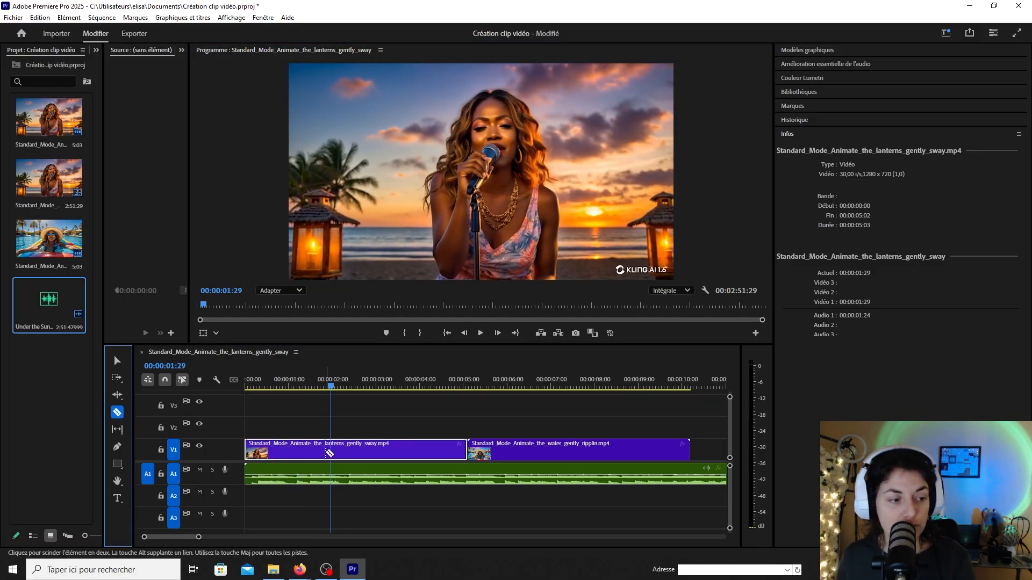
{"action": "left_click", "coordinate": [332, 453]}
{"action": "key", "text": "v"}
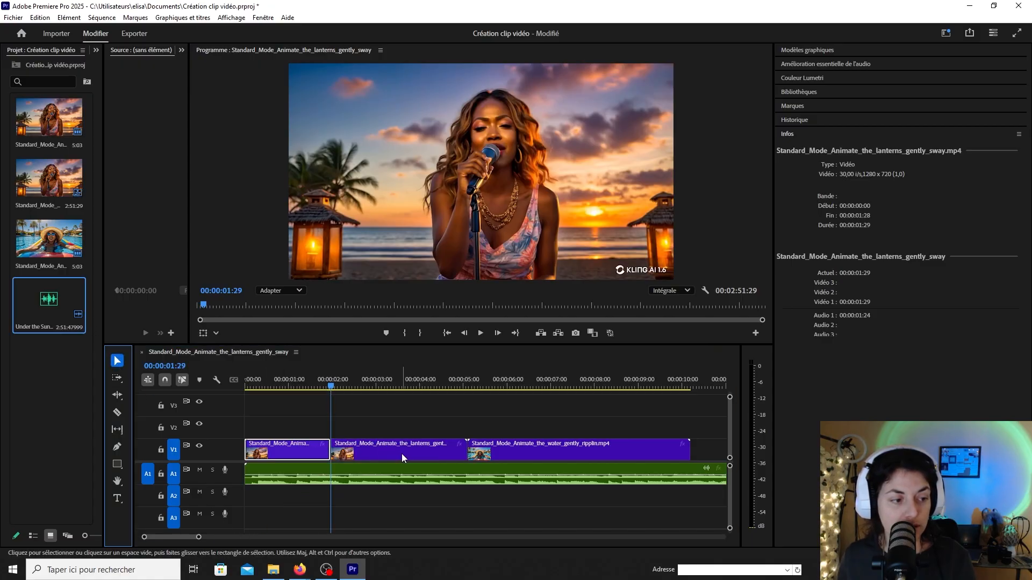
Lift the second part of the lanterns clip to track V2 and move the pool clip directly after the first part on V1.
{"action": "left_click_drag", "start_coordinate": [402, 453], "coordinate": [414, 427]}
{"action": "left_click_drag", "start_coordinate": [497, 452], "coordinate": [361, 459]}
Split the pool clip at about 4 seconds and place the remaining lanterns piece on V2 between its two parts.
{"action": "left_click", "coordinate": [117, 413]}
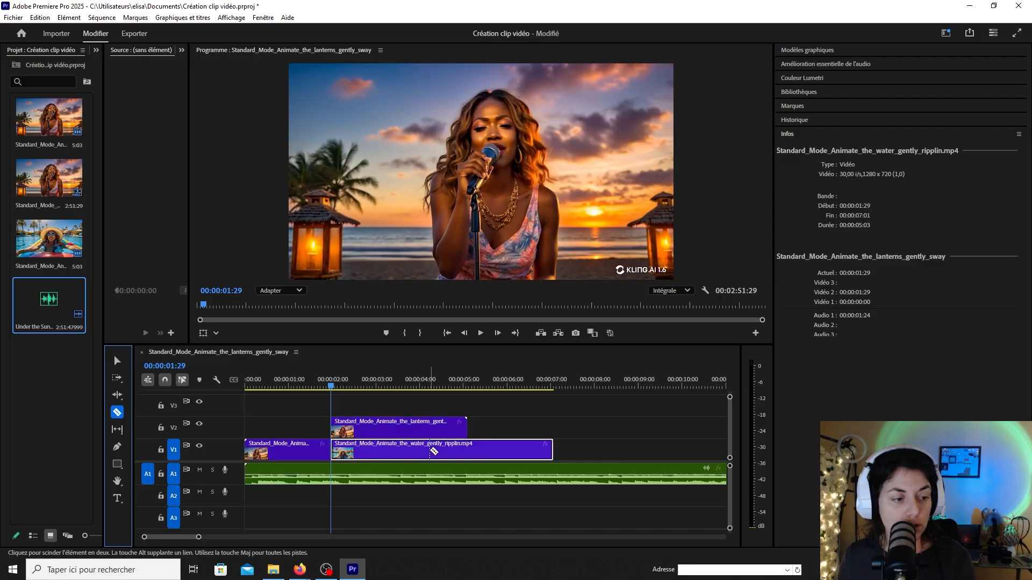
{"action": "left_click", "coordinate": [428, 451]}
{"action": "left_click", "coordinate": [123, 365]}
{"action": "left_click_drag", "start_coordinate": [474, 451], "coordinate": [589, 456]}
{"action": "left_click_drag", "start_coordinate": [459, 437], "coordinate": [623, 457]}
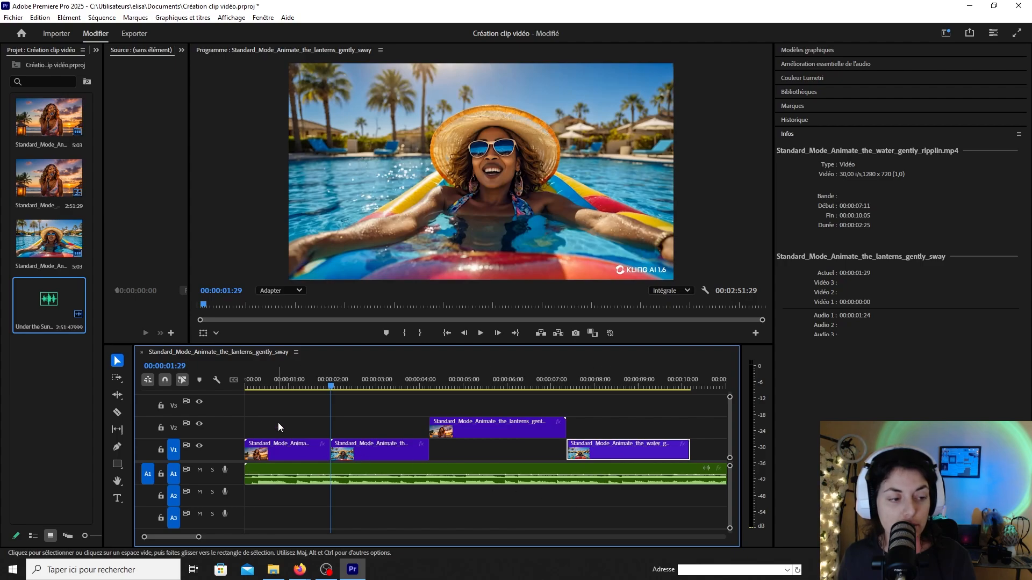
Play back the alternating singer and pool clips with the music from 00:00:01:26.
{"action": "left_click", "coordinate": [257, 386]}
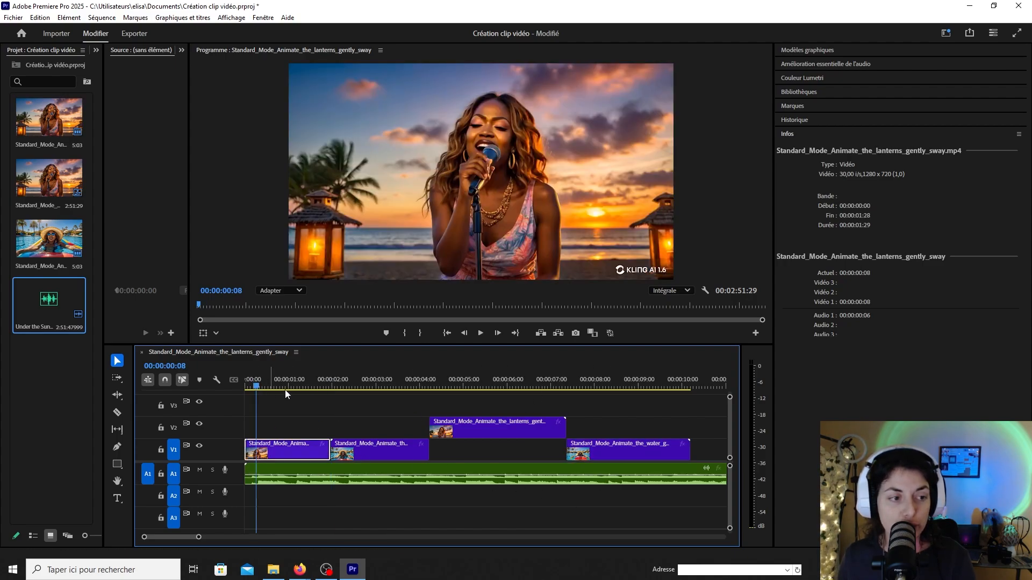
{"action": "left_click", "coordinate": [328, 388]}
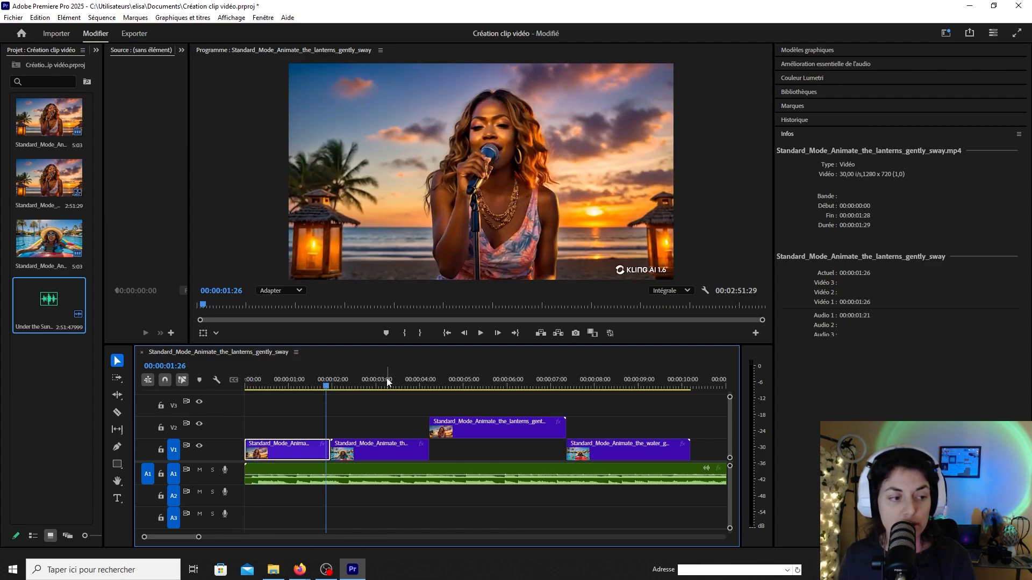
{"action": "left_click", "coordinate": [481, 333]}
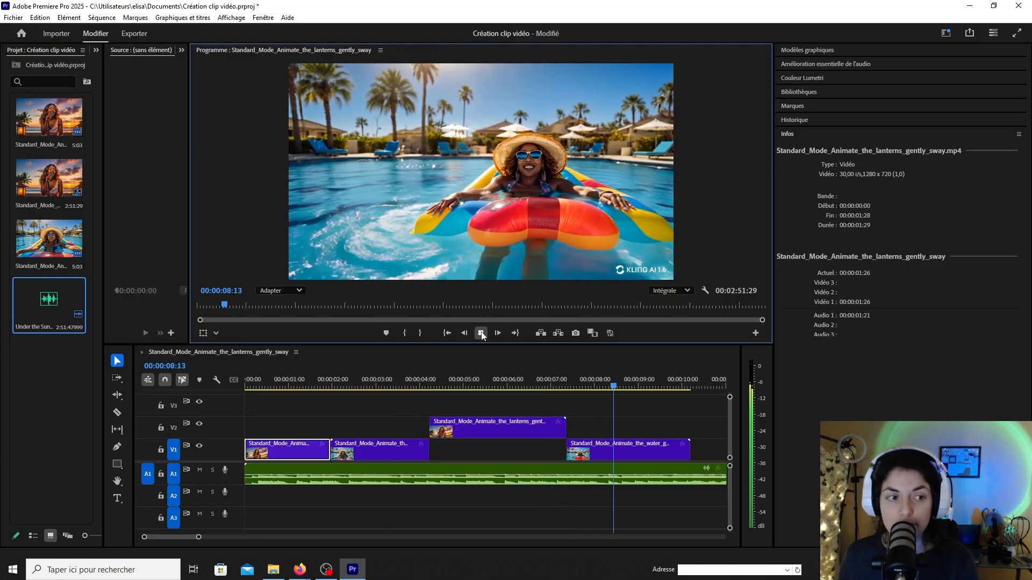
{"action": "left_click", "coordinate": [482, 333]}
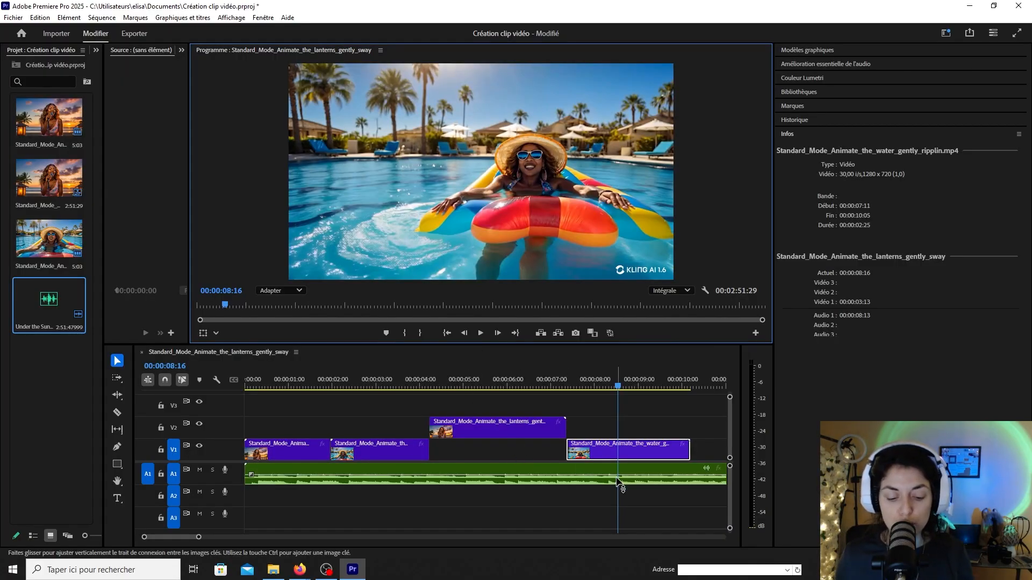
Examine the song's full span against the video clips in the sequence and look through the available export options.
{"action": "scroll", "coordinate": [638, 491], "scroll_direction": "down", "scroll_amount": 1}
{"action": "scroll", "coordinate": [636, 485], "scroll_direction": "down", "scroll_amount": 8}
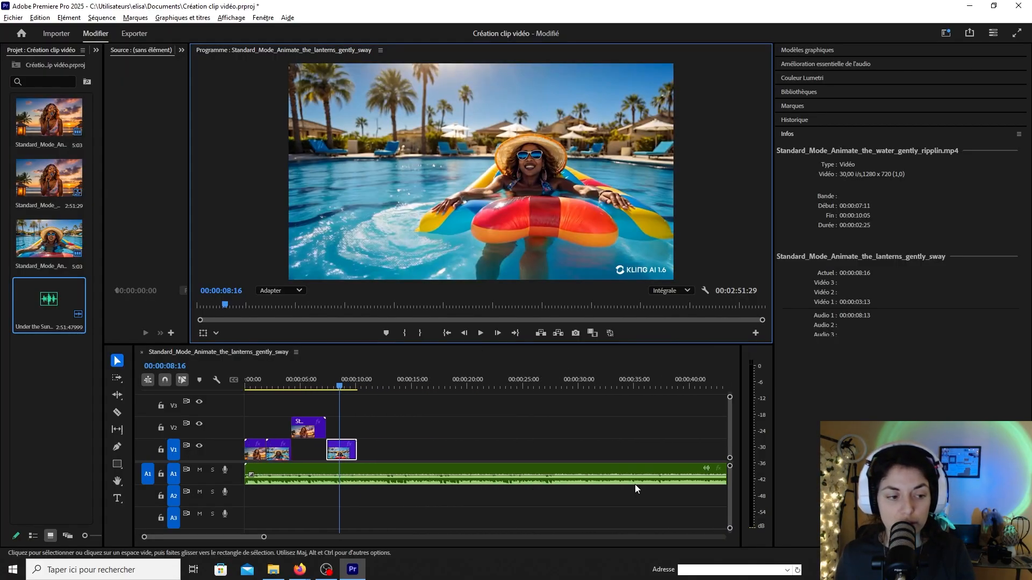
{"action": "scroll", "coordinate": [625, 486], "scroll_direction": "down", "scroll_amount": 2}
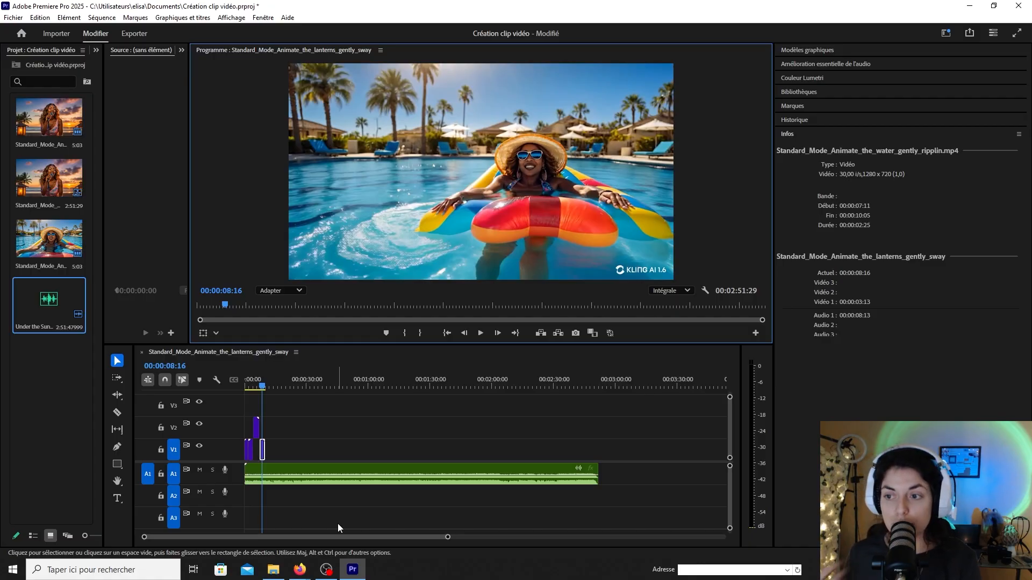
{"action": "left_click", "coordinate": [13, 17]}
{"action": "mouse_move", "coordinate": [89, 323]}
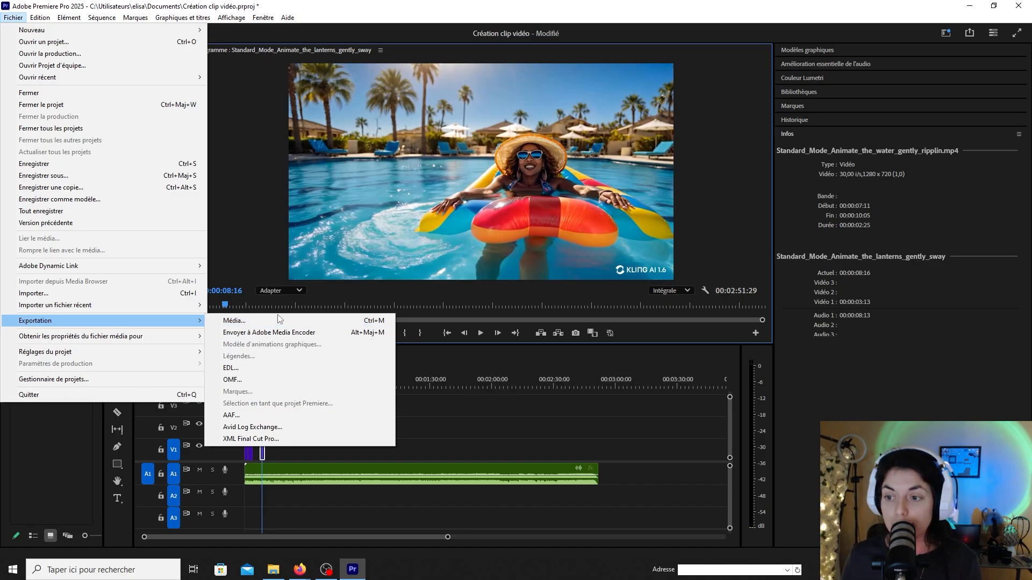
{"action": "left_click", "coordinate": [565, 410]}
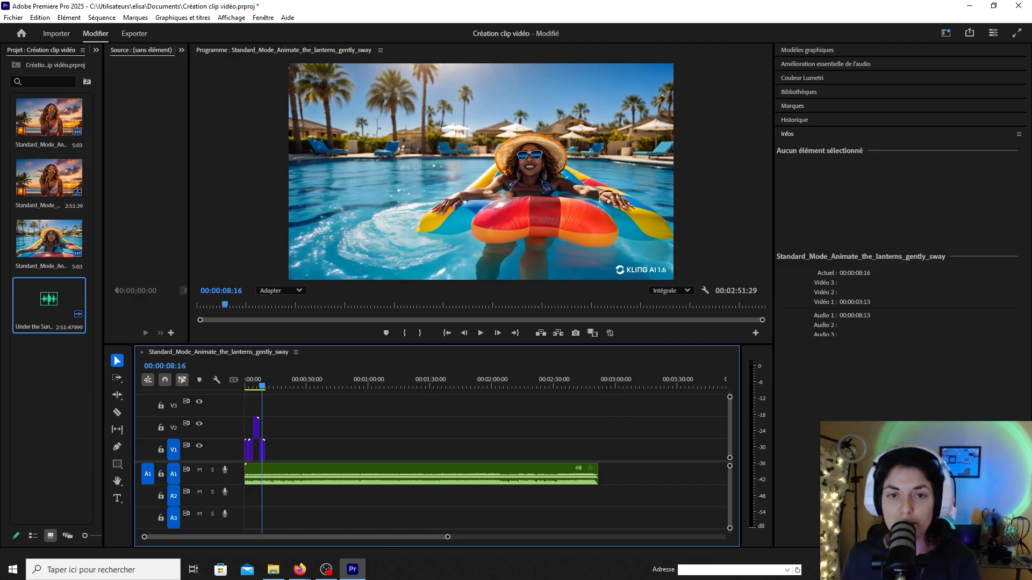
Close the Premiere Pro project and return to the start of Suno's custom song form in the browser.
{"action": "left_click", "coordinate": [1018, 6]}
{"action": "left_click", "coordinate": [557, 321]}
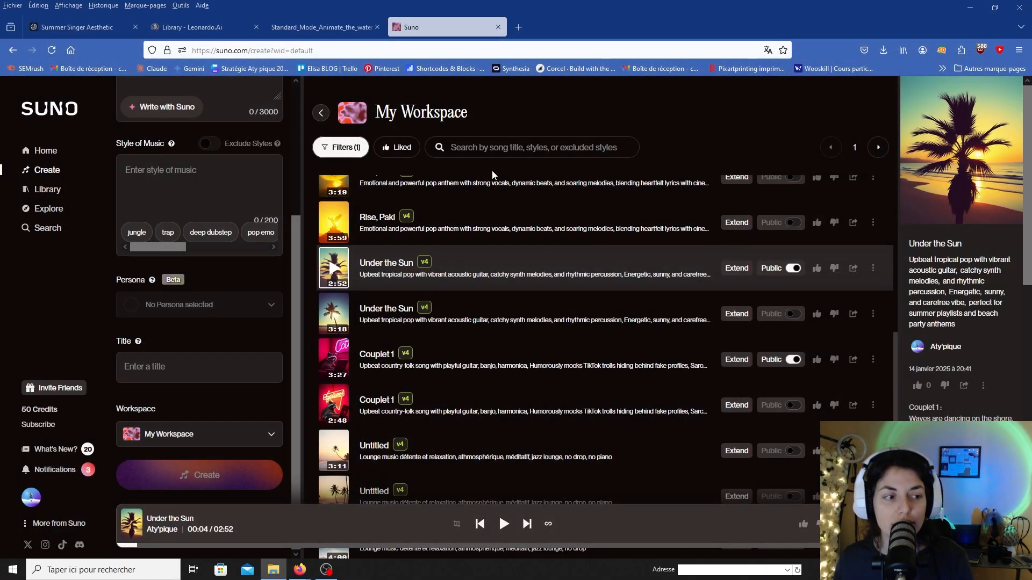
{"action": "scroll", "coordinate": [490, 237], "scroll_direction": "up", "scroll_amount": 6}
{"action": "scroll", "coordinate": [198, 215], "scroll_direction": "up", "scroll_amount": 3}
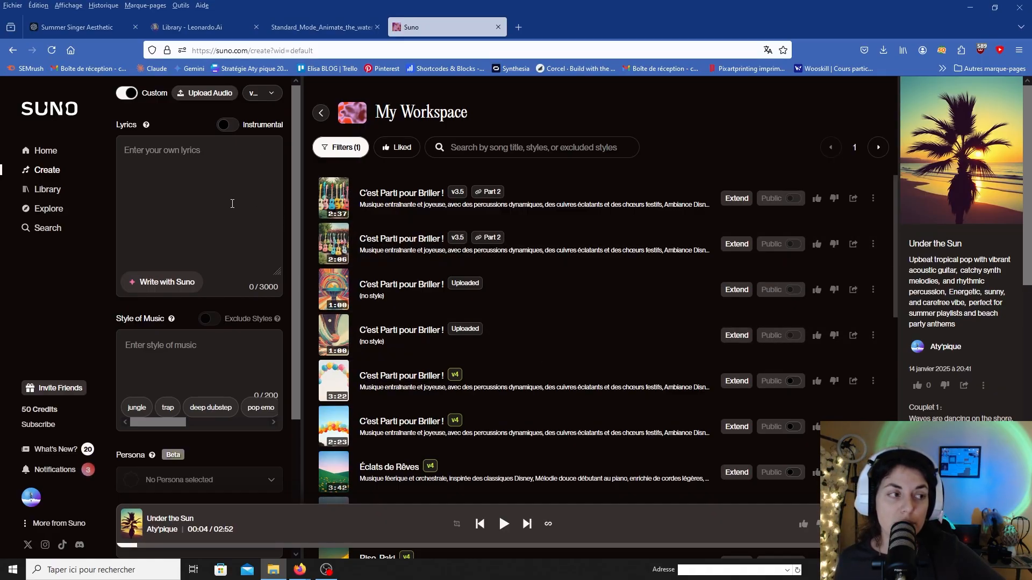
Examine Suno's lyrics, style of music, persona, title and workspace fields for creating a custom song.
{"action": "left_click", "coordinate": [167, 166]}
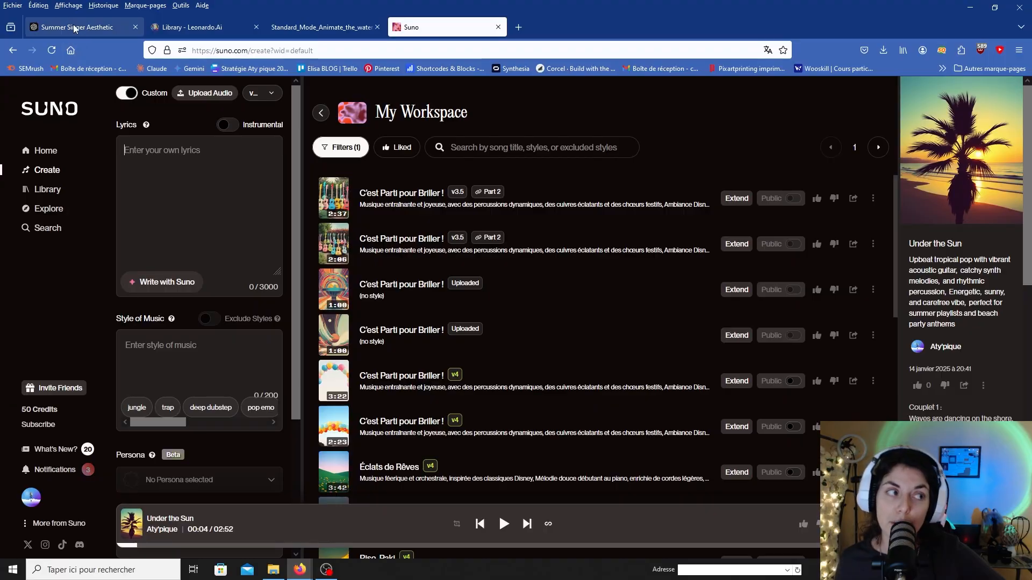
{"action": "mouse_move", "coordinate": [73, 24]}
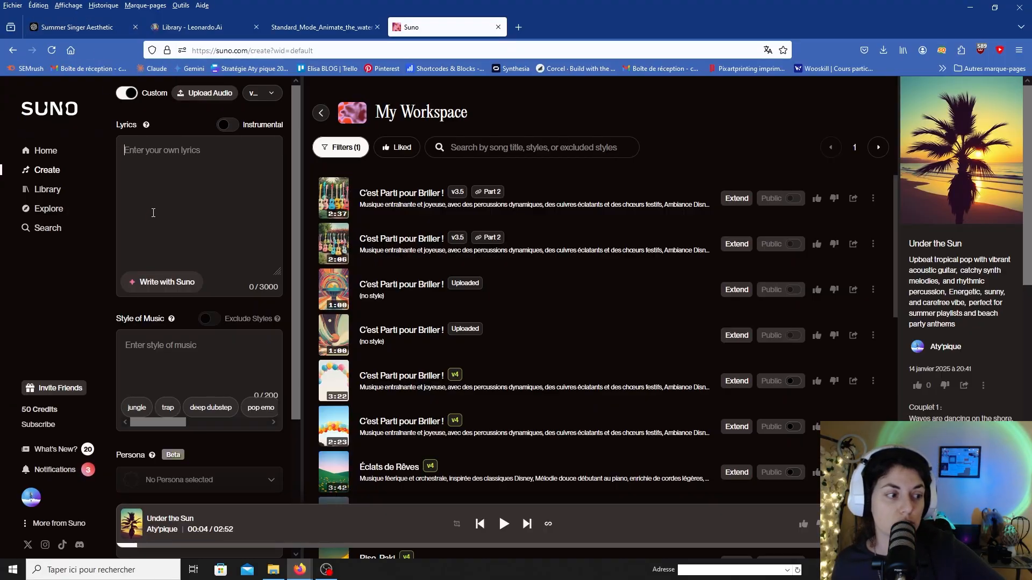
{"action": "scroll", "coordinate": [186, 277], "scroll_direction": "down", "scroll_amount": 2}
{"action": "scroll", "coordinate": [163, 263], "scroll_direction": "down", "scroll_amount": 3}
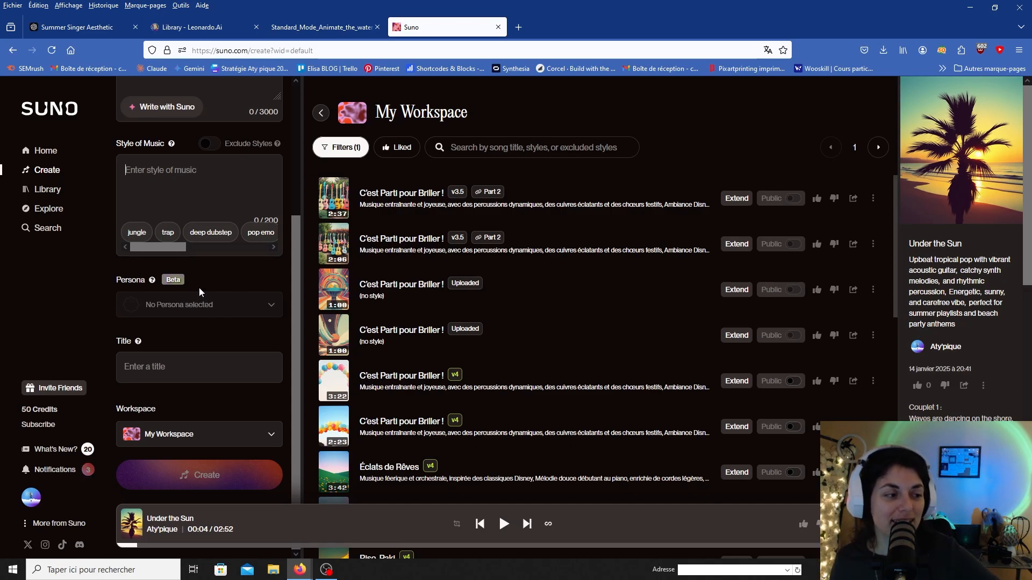
{"action": "scroll", "coordinate": [176, 190], "scroll_direction": "up", "scroll_amount": 4}
{"action": "scroll", "coordinate": [193, 201], "scroll_direction": "down", "scroll_amount": 2}
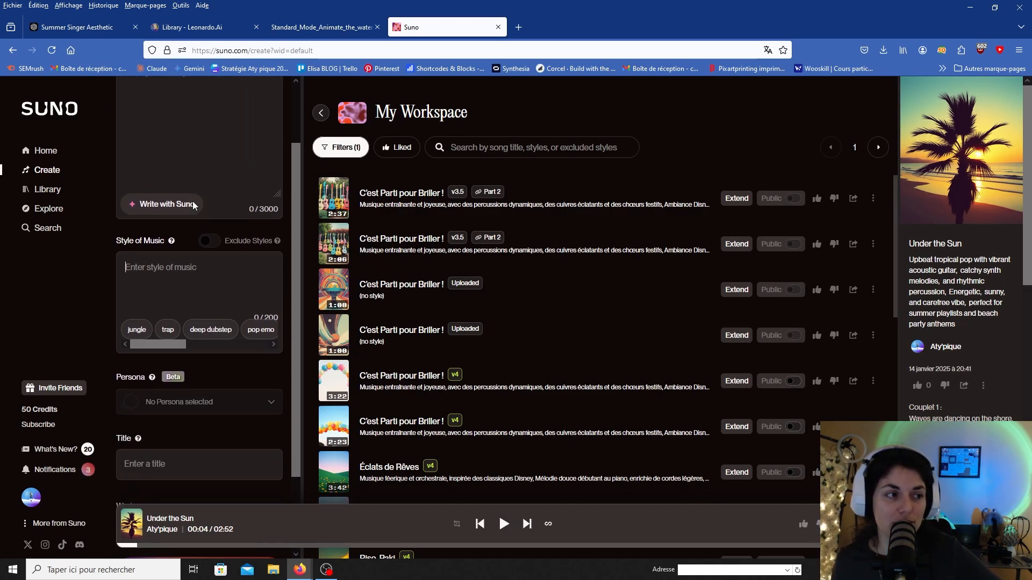
{"action": "scroll", "coordinate": [192, 201], "scroll_direction": "up", "scroll_amount": 2}
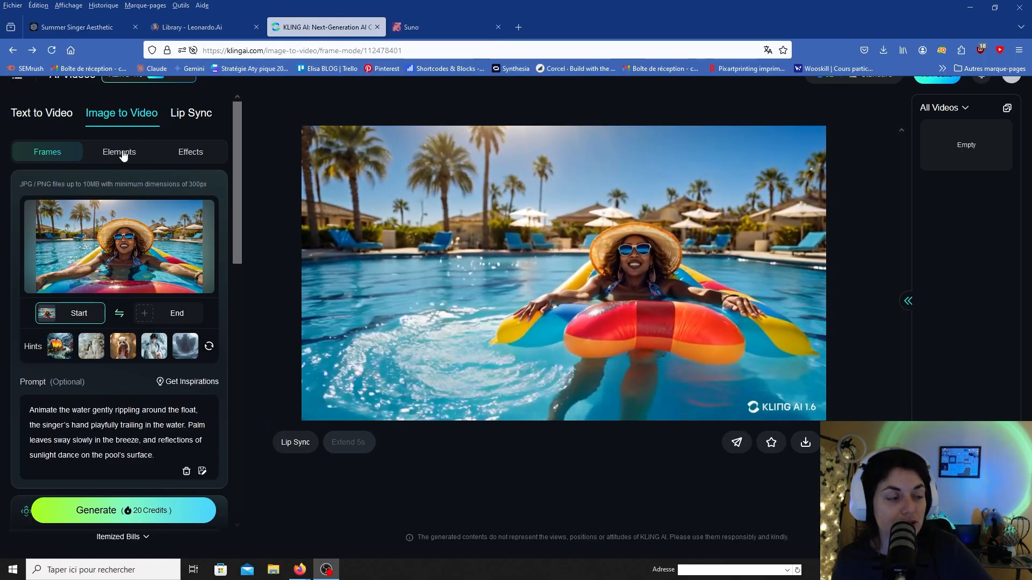
Switch to Kling and look at the Elements and Effects modes of Image to Video before returning to Frames.
{"action": "scroll", "coordinate": [160, 294], "scroll_direction": "down", "scroll_amount": 8}
{"action": "scroll", "coordinate": [160, 294], "scroll_direction": "up", "scroll_amount": 8}
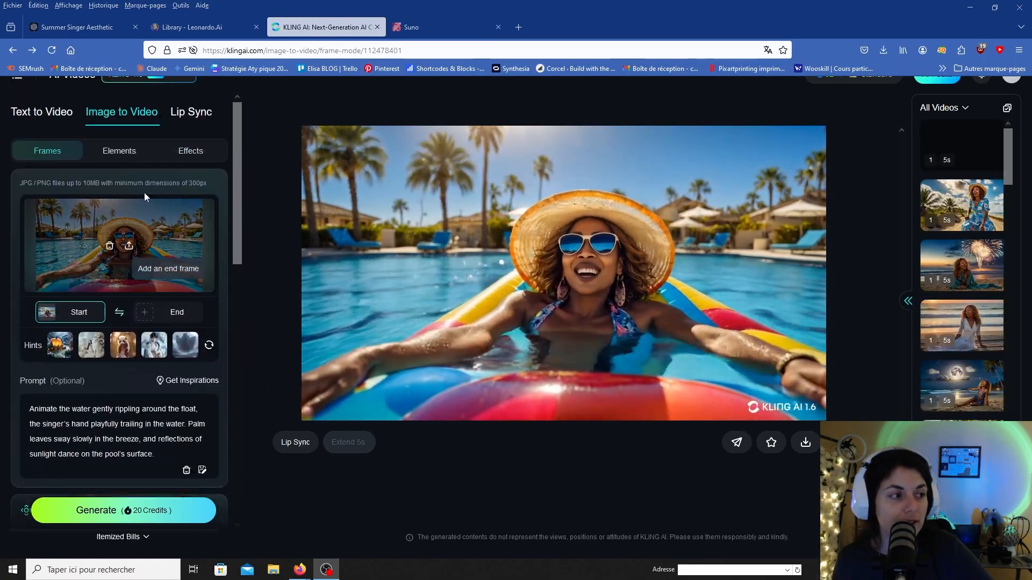
{"action": "left_click", "coordinate": [128, 155]}
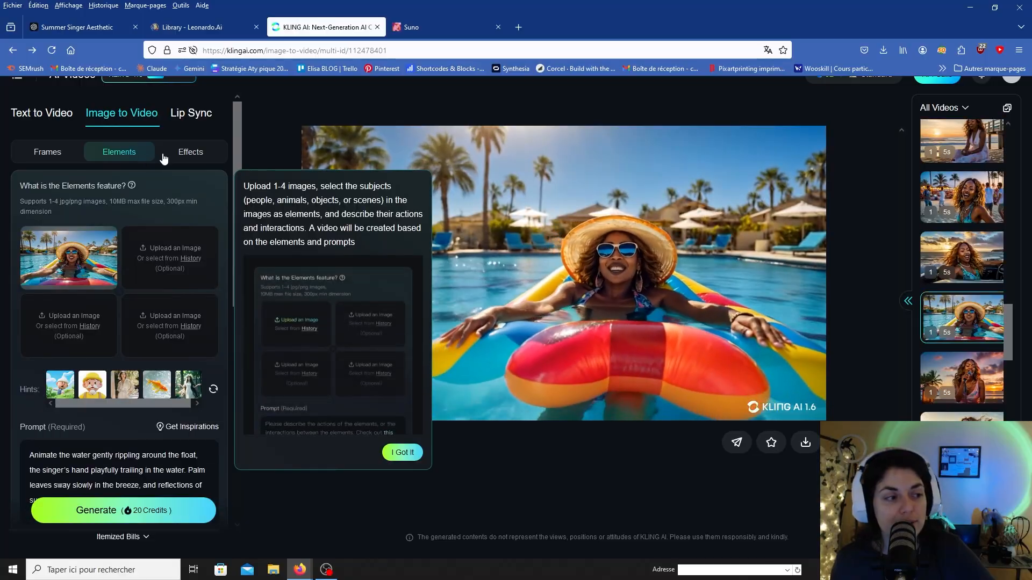
{"action": "left_click", "coordinate": [172, 155]}
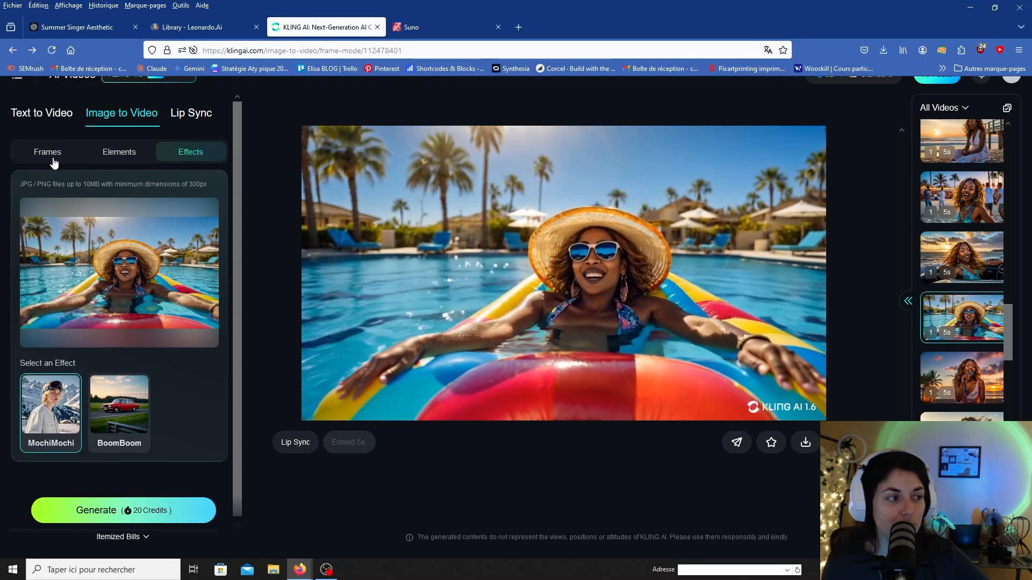
{"action": "left_click", "coordinate": [51, 155]}
Examine Kling's model versions and the Motion Brush, mode, duration, Camera Movement and Negative Prompt settings for the pool video.
{"action": "scroll", "coordinate": [125, 188], "scroll_direction": "down", "scroll_amount": 4}
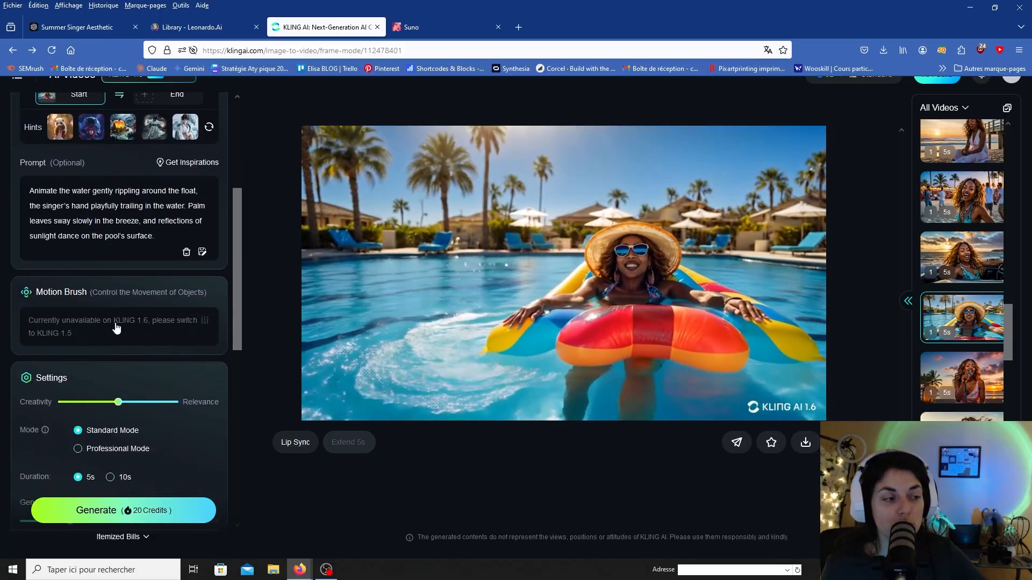
{"action": "scroll", "coordinate": [160, 179], "scroll_direction": "up", "scroll_amount": 4}
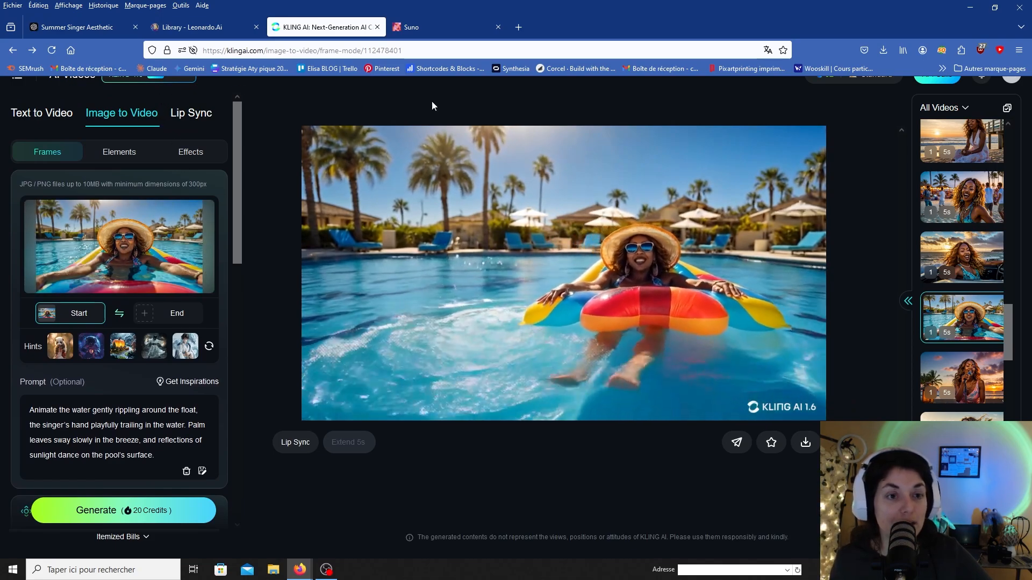
{"action": "left_click", "coordinate": [175, 80]}
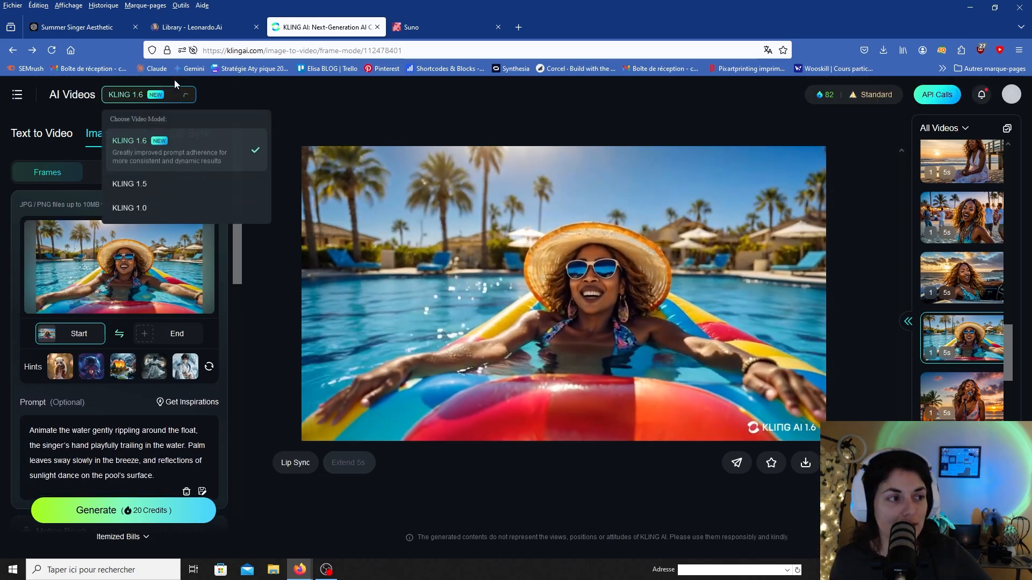
{"action": "scroll", "coordinate": [155, 245], "scroll_direction": "down", "scroll_amount": 6}
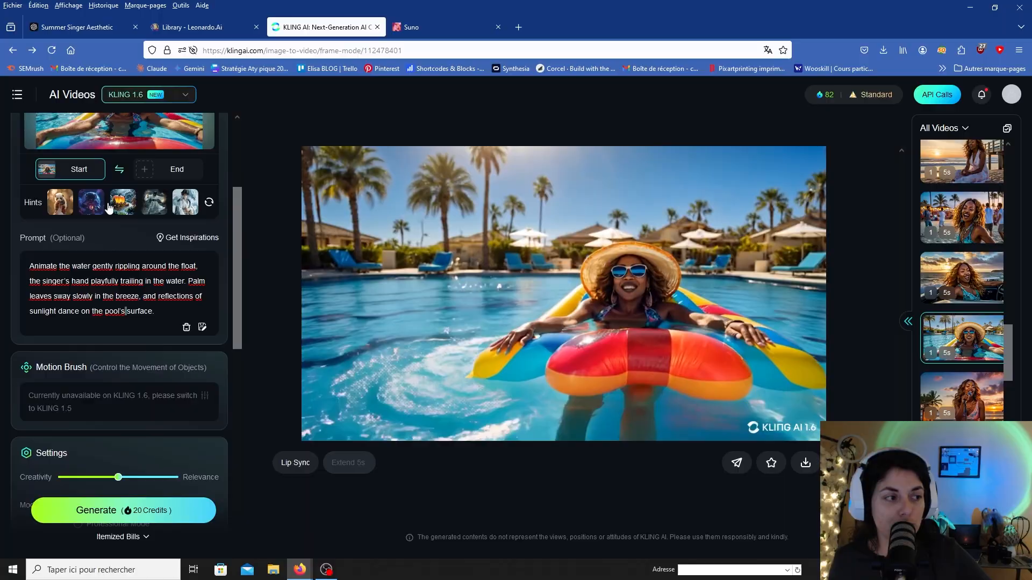
{"action": "scroll", "coordinate": [73, 226], "scroll_direction": "down", "scroll_amount": 5}
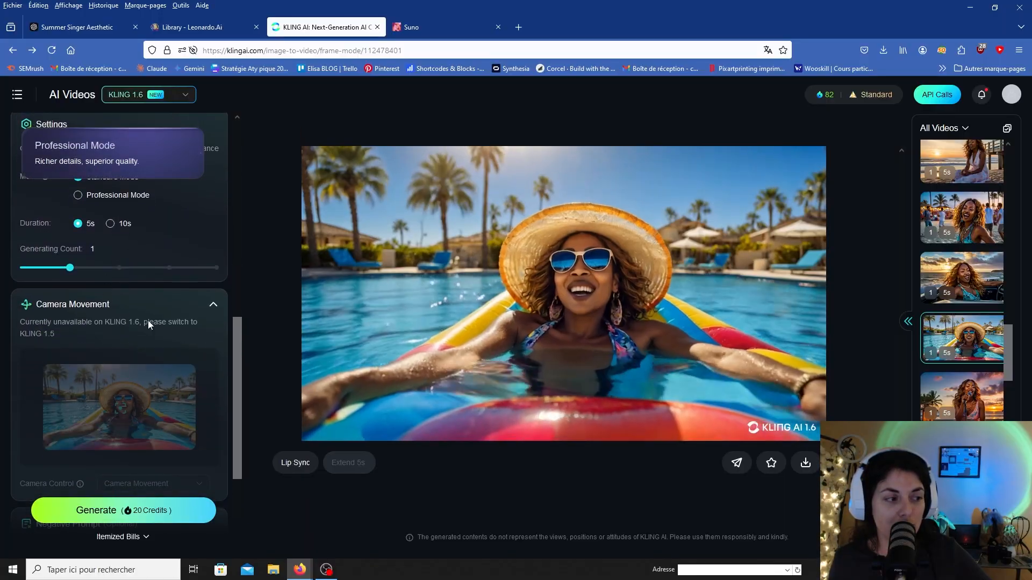
{"action": "left_click", "coordinate": [115, 417]}
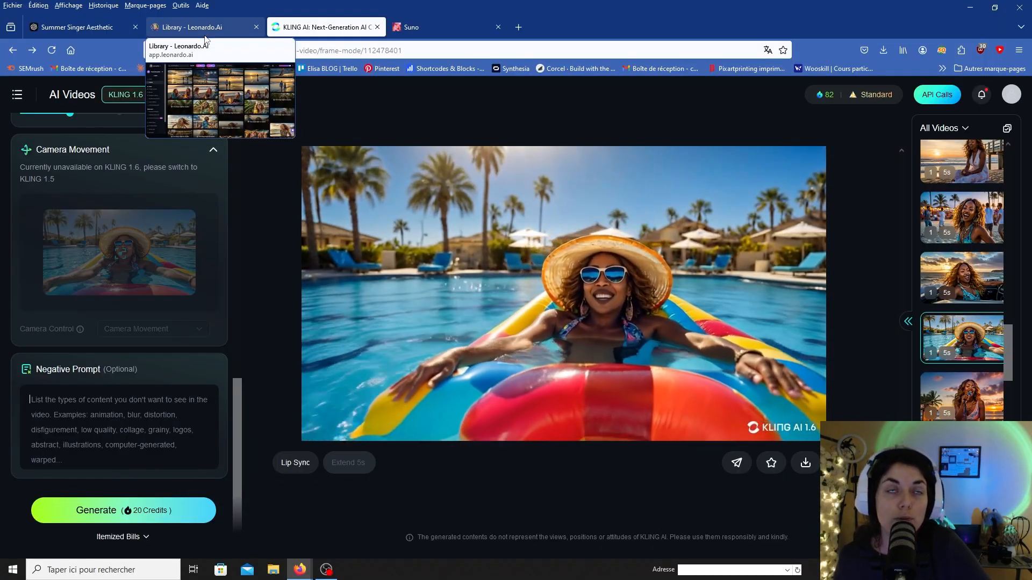
Switch to the Leonardo.Ai library and browse the generated images from the summer singer scenes back to the start of the gallery.
{"action": "left_click", "coordinate": [205, 36]}
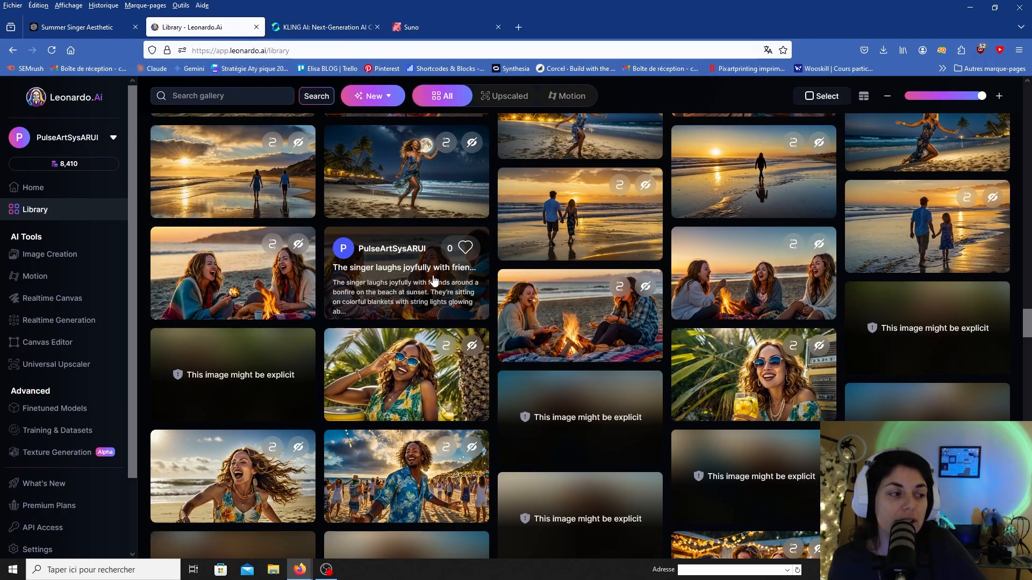
{"action": "scroll", "coordinate": [633, 387], "scroll_direction": "down", "scroll_amount": 5}
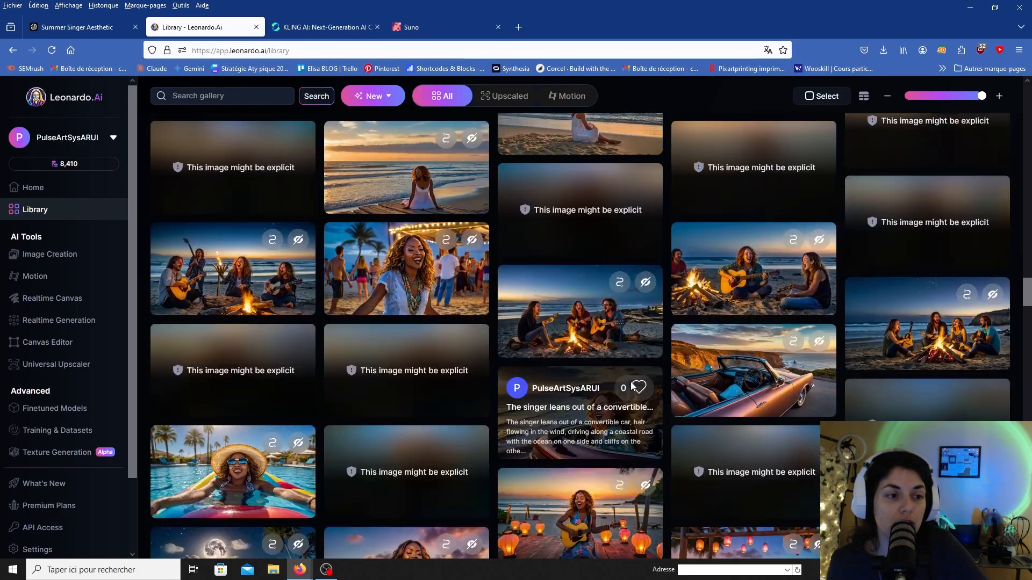
{"action": "scroll", "coordinate": [633, 387], "scroll_direction": "down", "scroll_amount": 10}
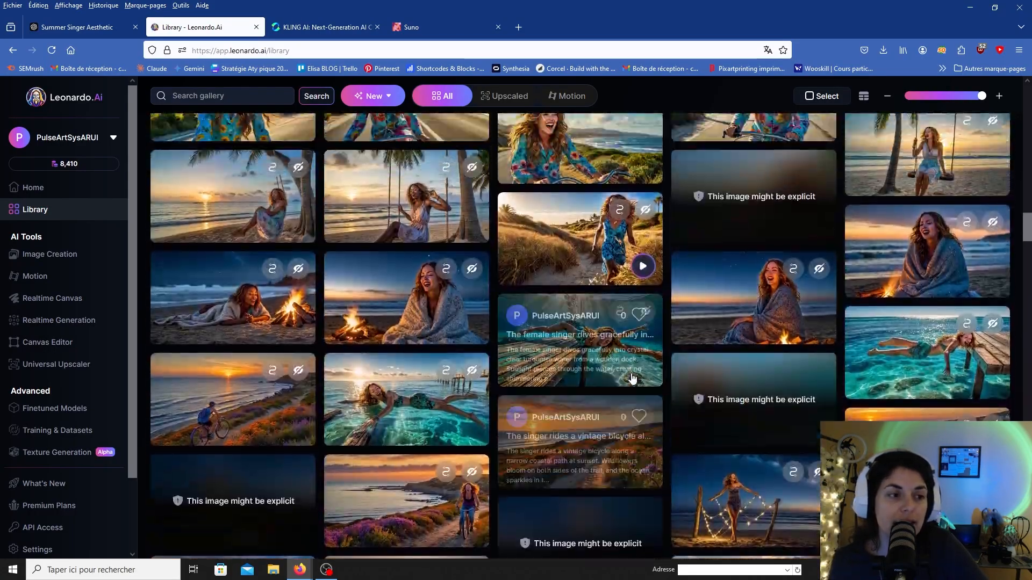
{"action": "scroll", "coordinate": [633, 379], "scroll_direction": "down", "scroll_amount": 10}
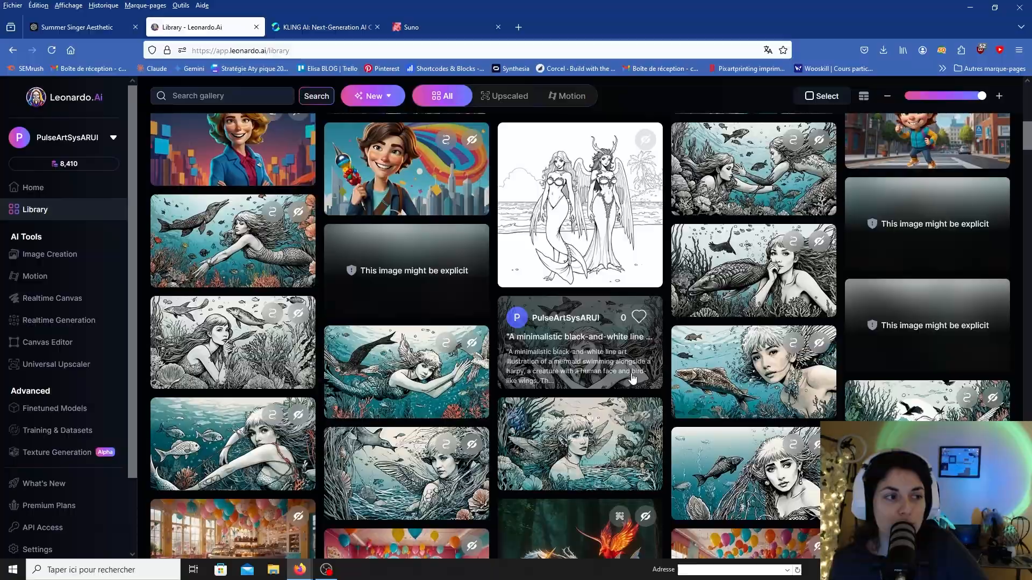
{"action": "scroll", "coordinate": [633, 379], "scroll_direction": "up", "scroll_amount": 20}
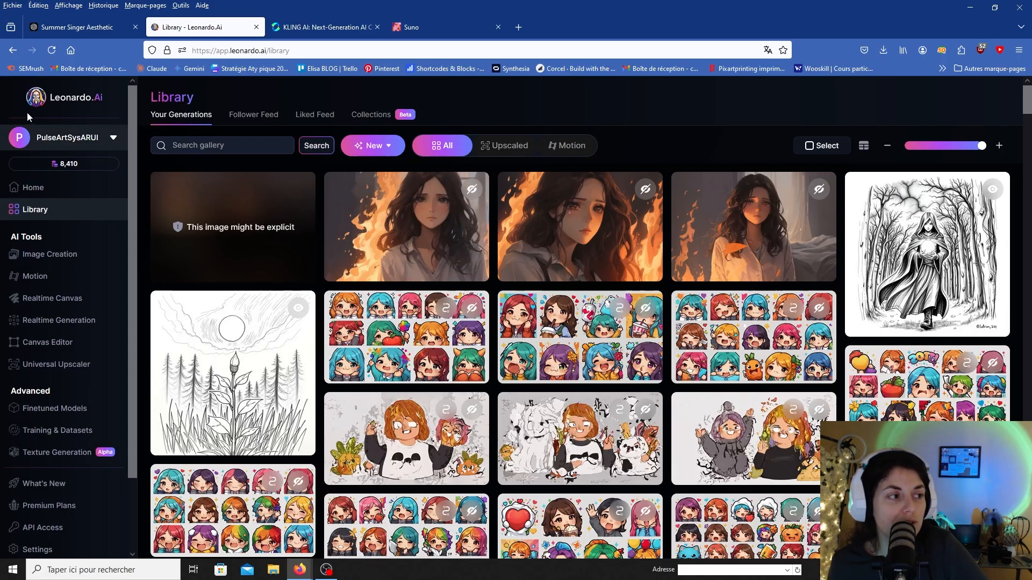
Open Leonardo.Ai's Image Creation page and view the available finetuned models and preset styles.
{"action": "left_click", "coordinate": [45, 149]}
{"action": "left_click", "coordinate": [58, 172]}
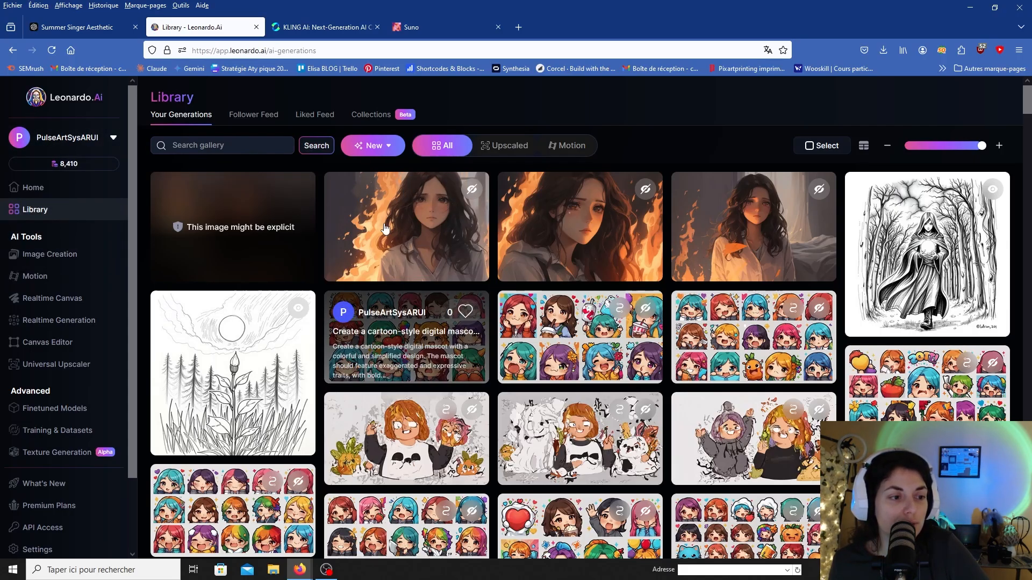
{"action": "left_click", "coordinate": [49, 254]}
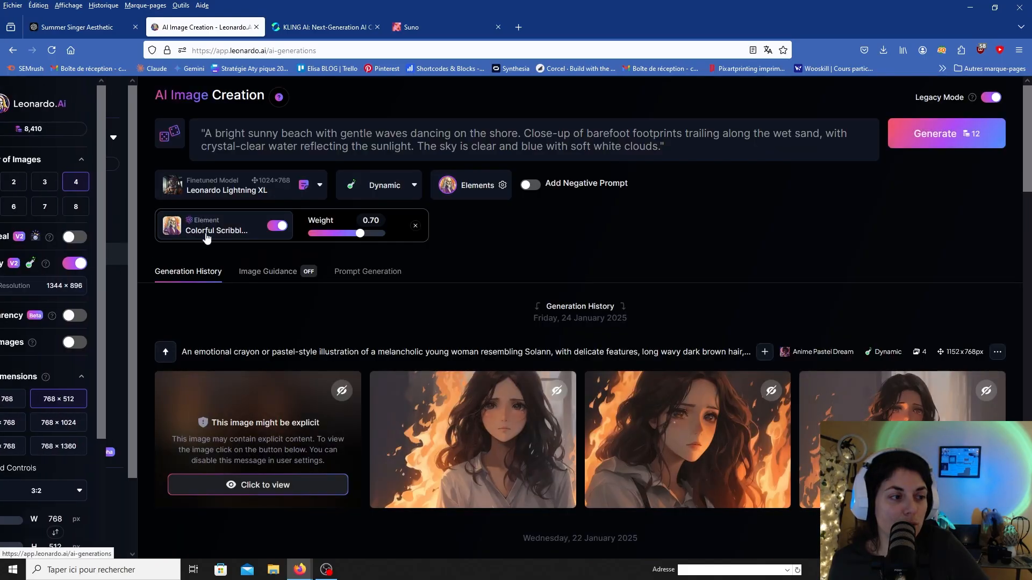
{"action": "left_click", "coordinate": [231, 190]}
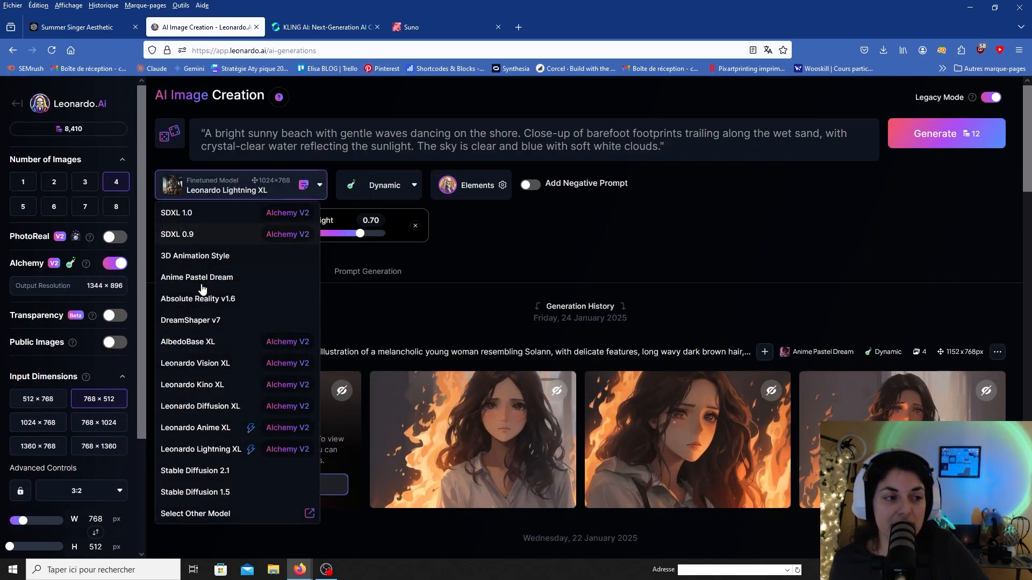
{"action": "left_click", "coordinate": [385, 188]}
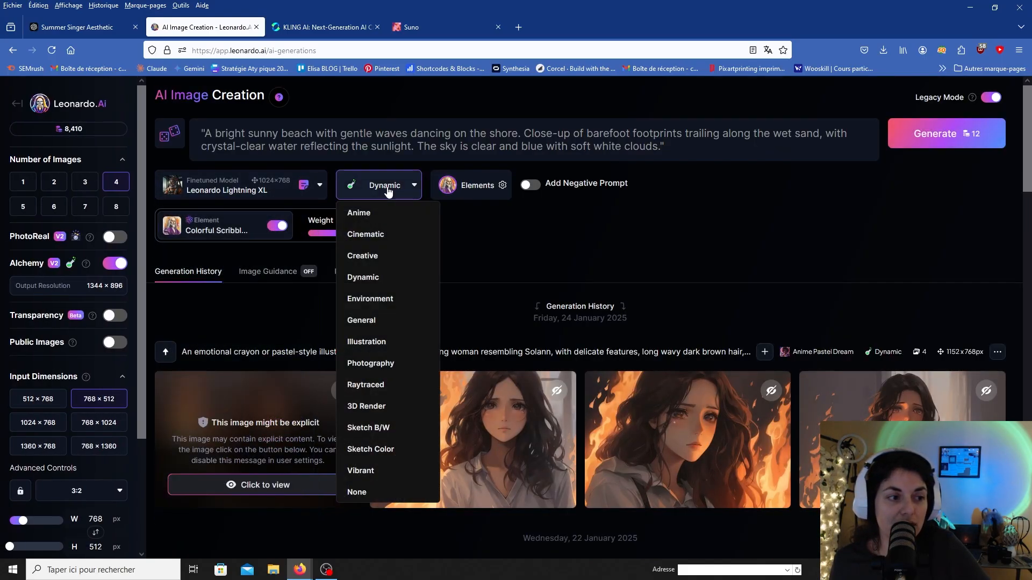
Browse the compatible Elements without changing the selection and review the image count, dimensions and guidance scale settings.
{"action": "left_click", "coordinate": [486, 184]}
{"action": "scroll", "coordinate": [486, 449], "scroll_direction": "down", "scroll_amount": 15}
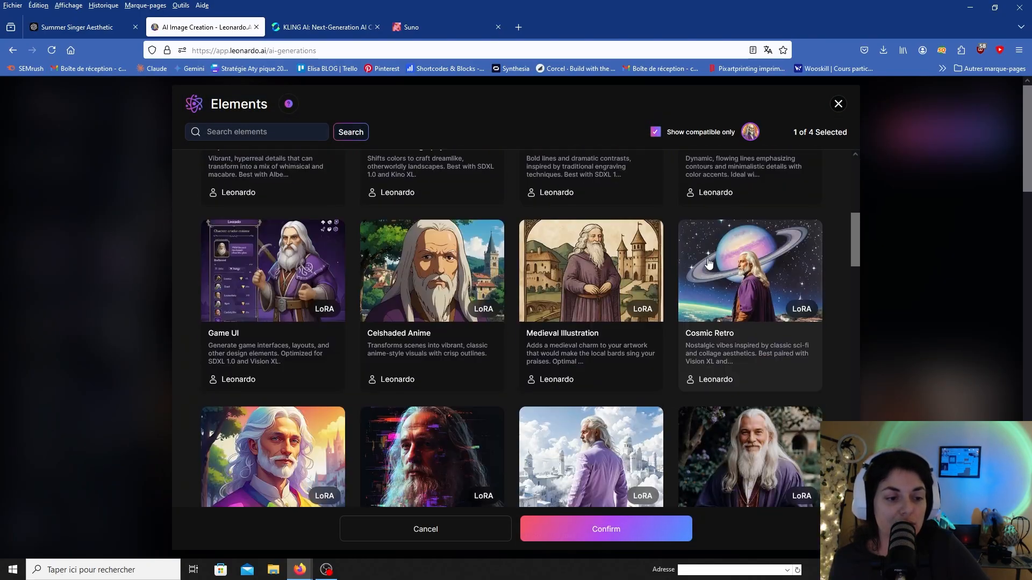
{"action": "left_click", "coordinate": [837, 104]}
{"action": "scroll", "coordinate": [27, 343], "scroll_direction": "down", "scroll_amount": 3}
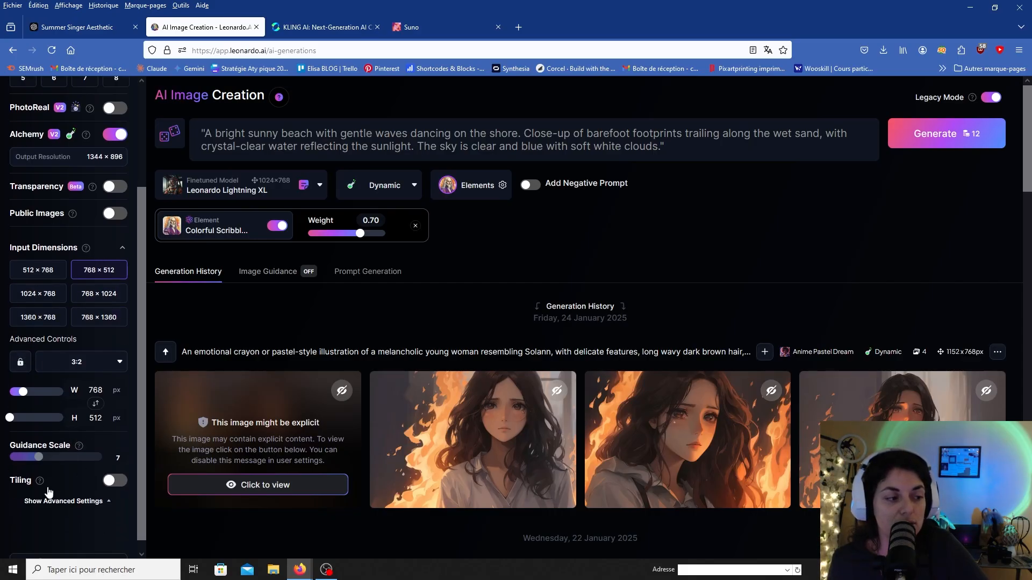
{"action": "scroll", "coordinate": [43, 376], "scroll_direction": "up", "scroll_amount": 3}
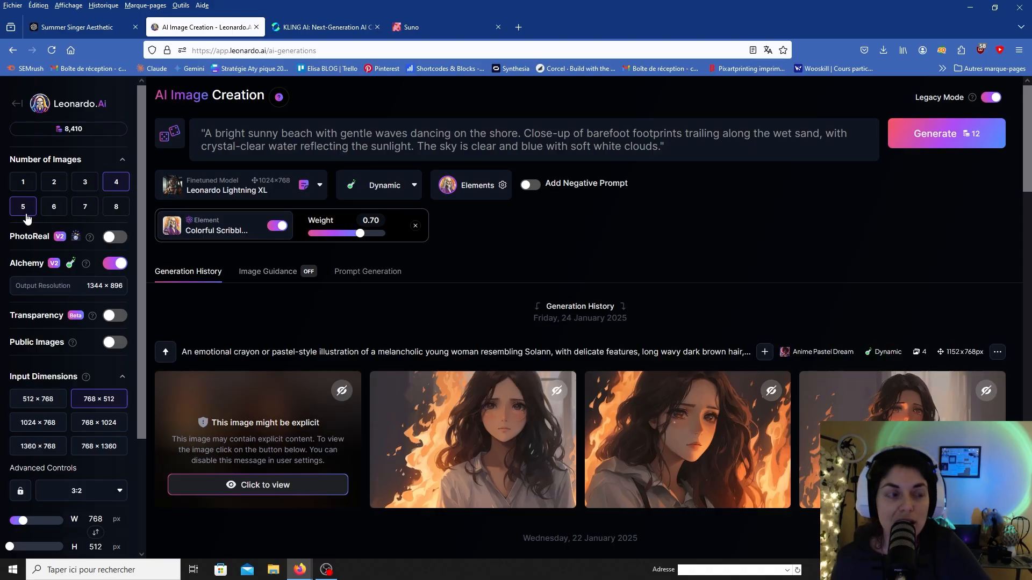
{"action": "mouse_move", "coordinate": [404, 478]}
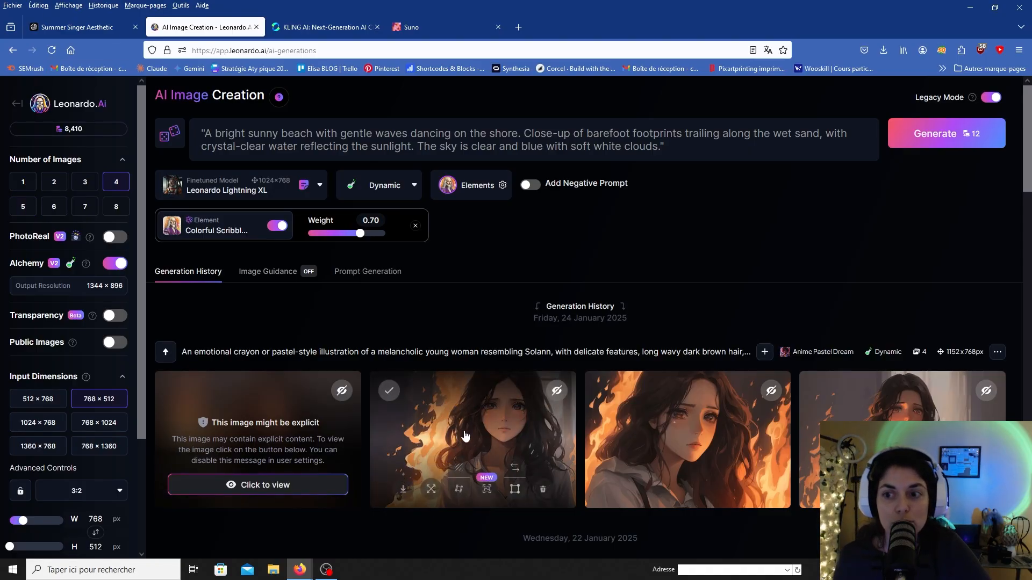